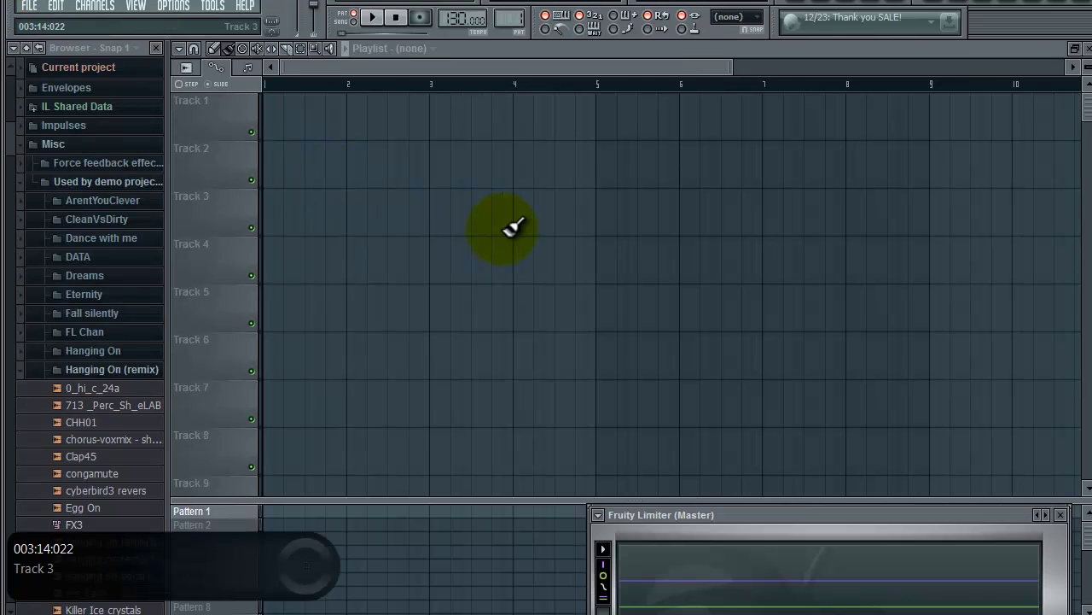
Show the step sequencer and expand the Packs folder in the sample browser.
left_click(832, 8)
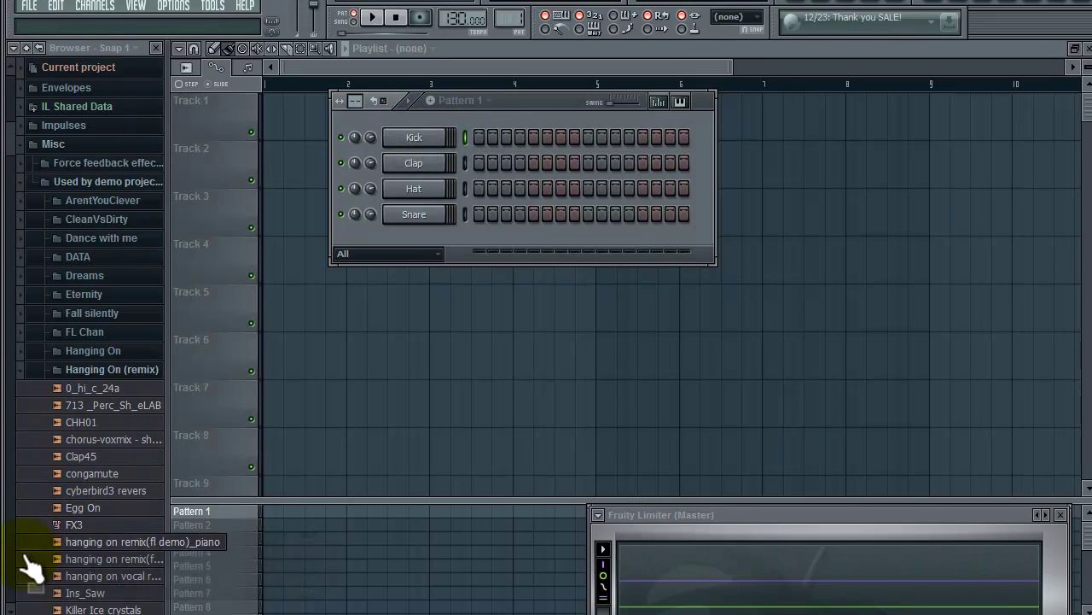
left_click(12, 610)
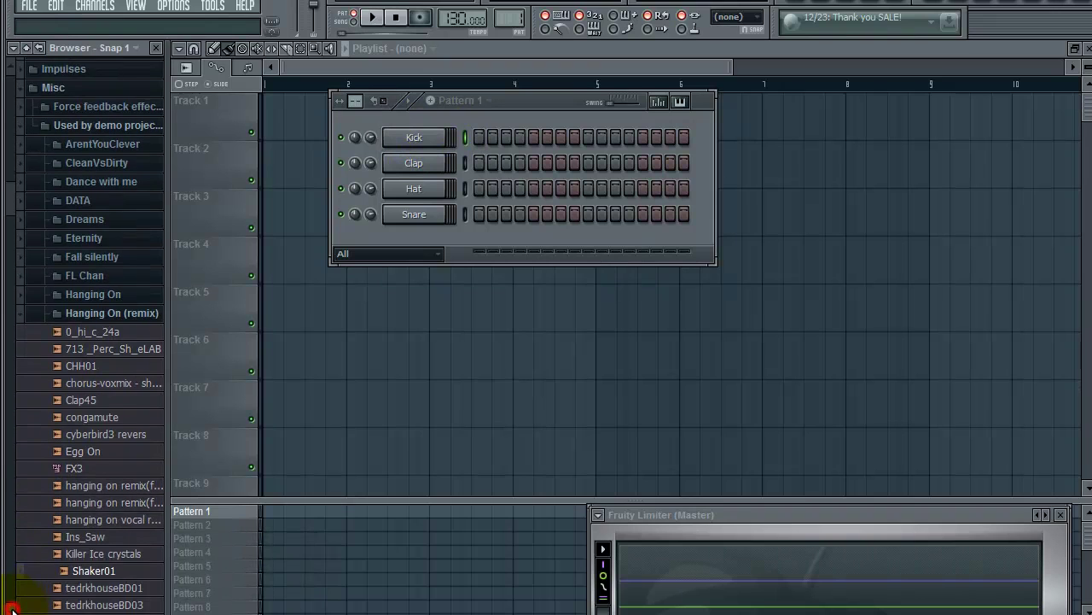
left_click(13, 49)
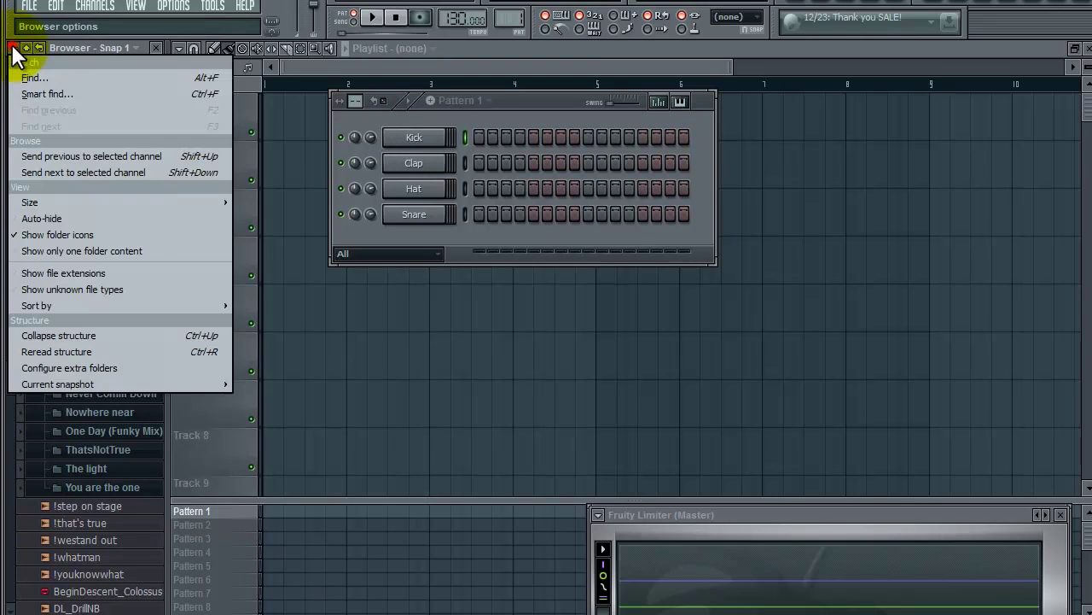
left_click(16, 44)
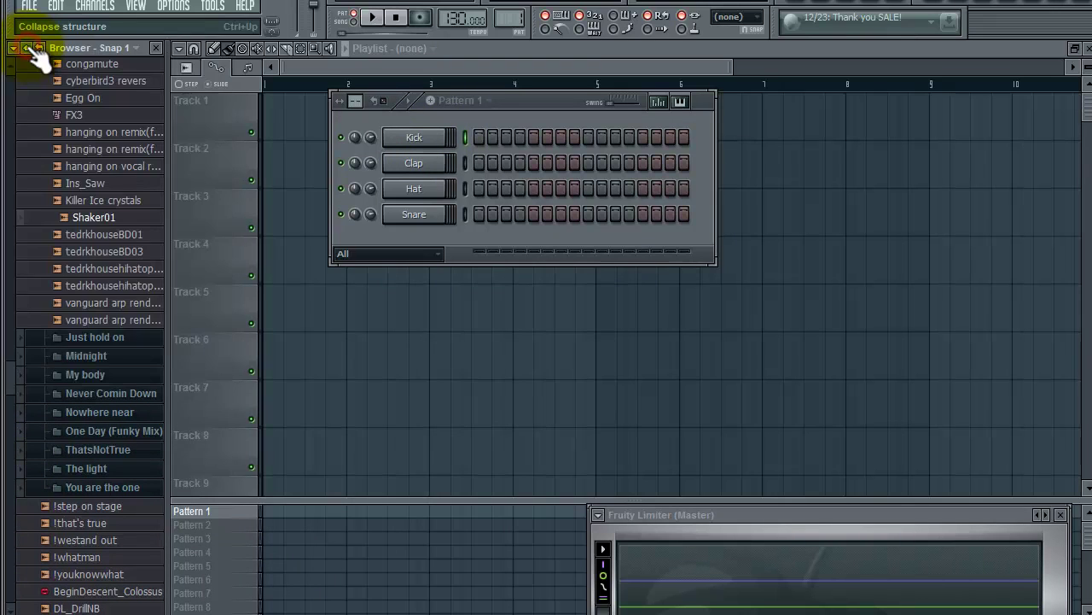
left_click(10, 64)
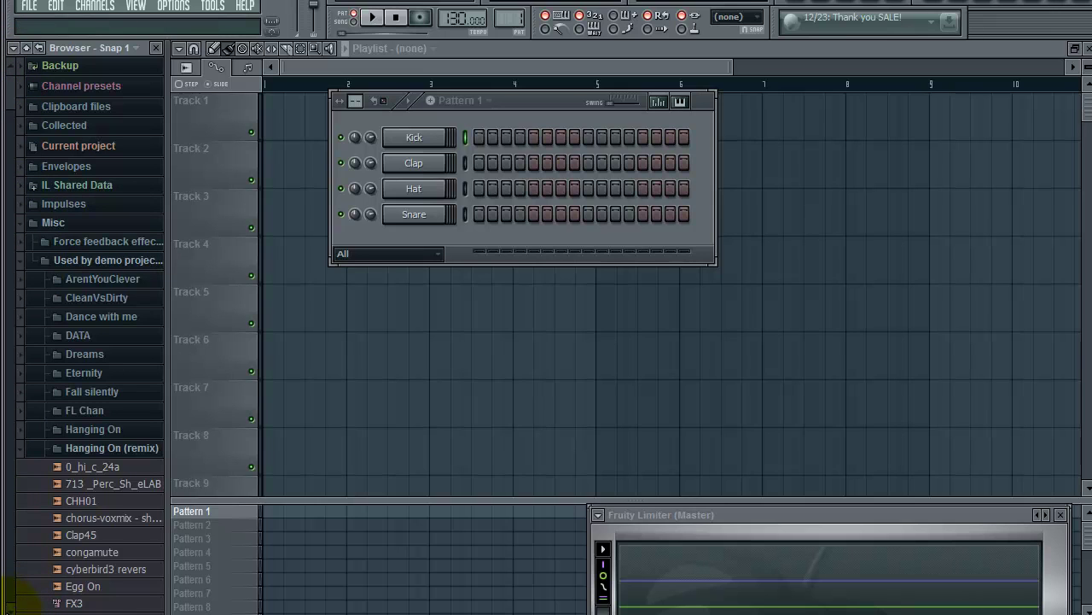
scroll(22, 601, "down", 8)
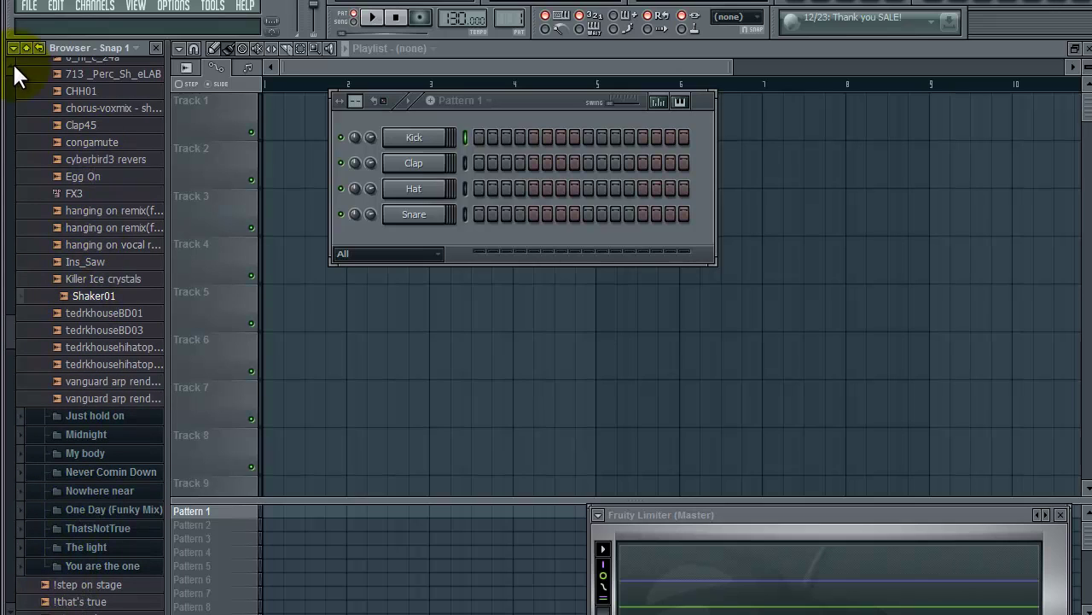
scroll(11, 72, "up", 6)
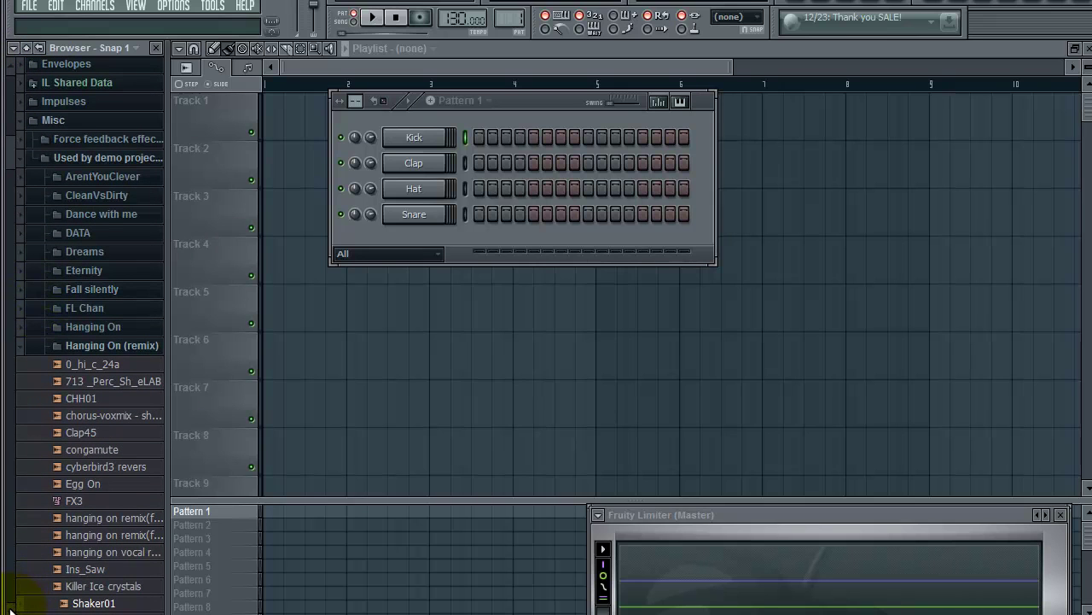
scroll(11, 608, "down", 9)
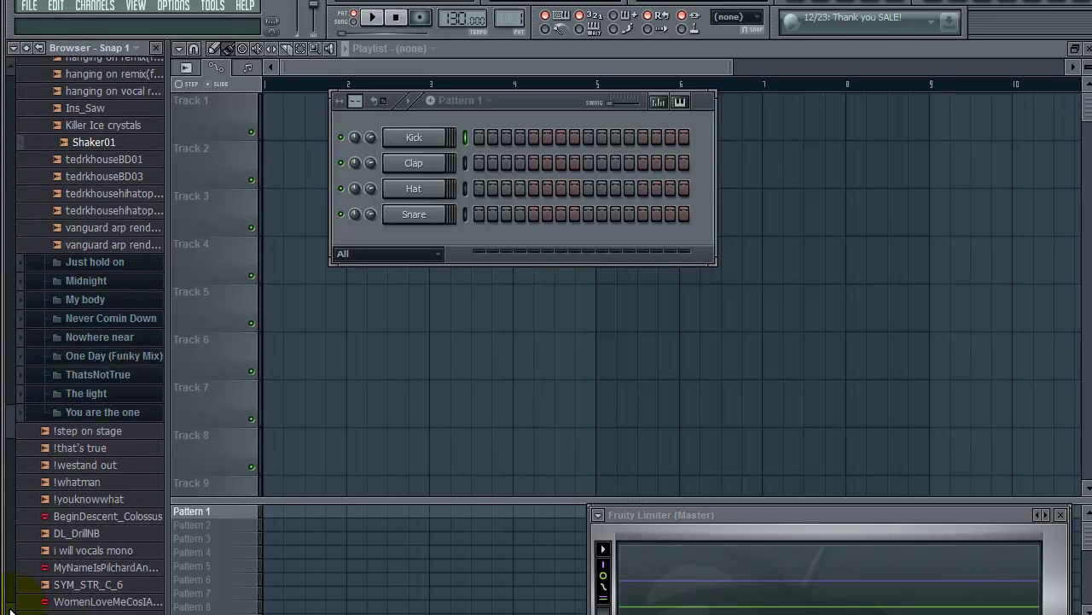
scroll(9, 607, "down", 6)
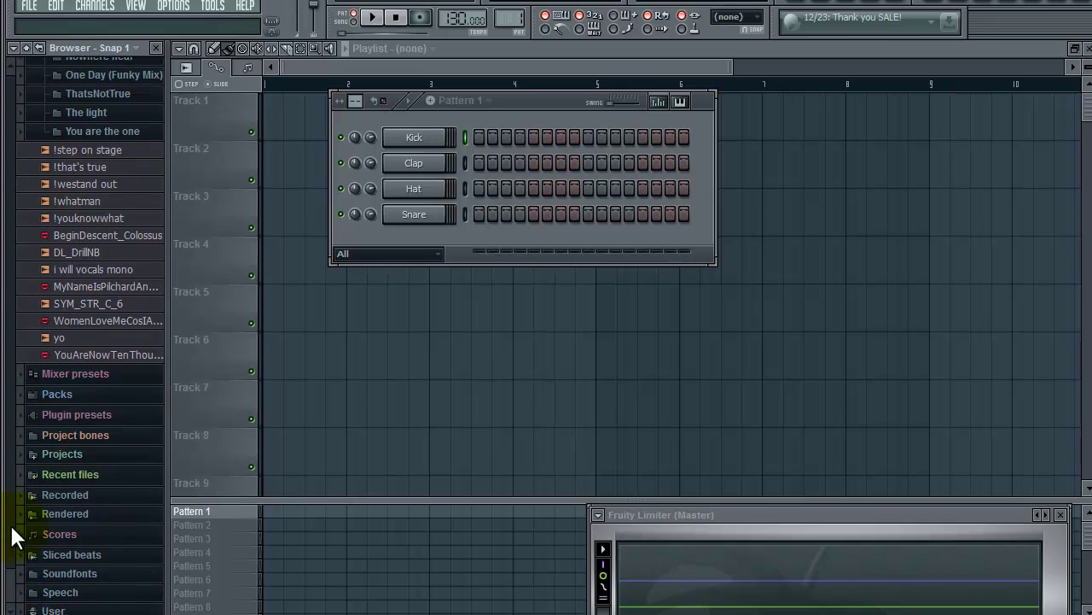
left_click(26, 395)
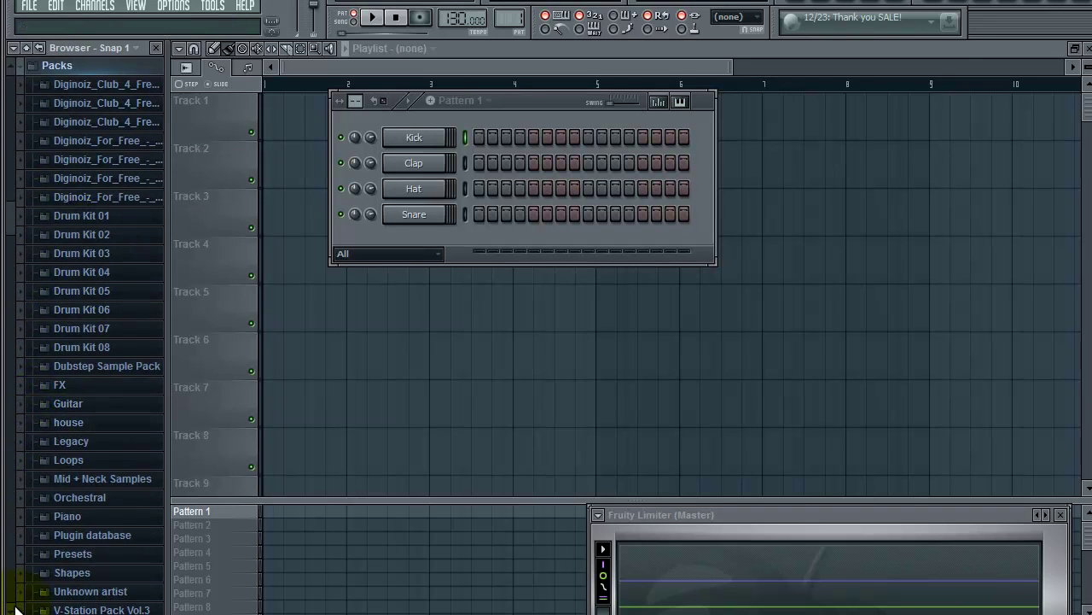
Open the VEC3 Offbeat Bass C folder in Packs and preview the VEC3 Bass C 015 sample.
scroll(10, 601, "down", 5)
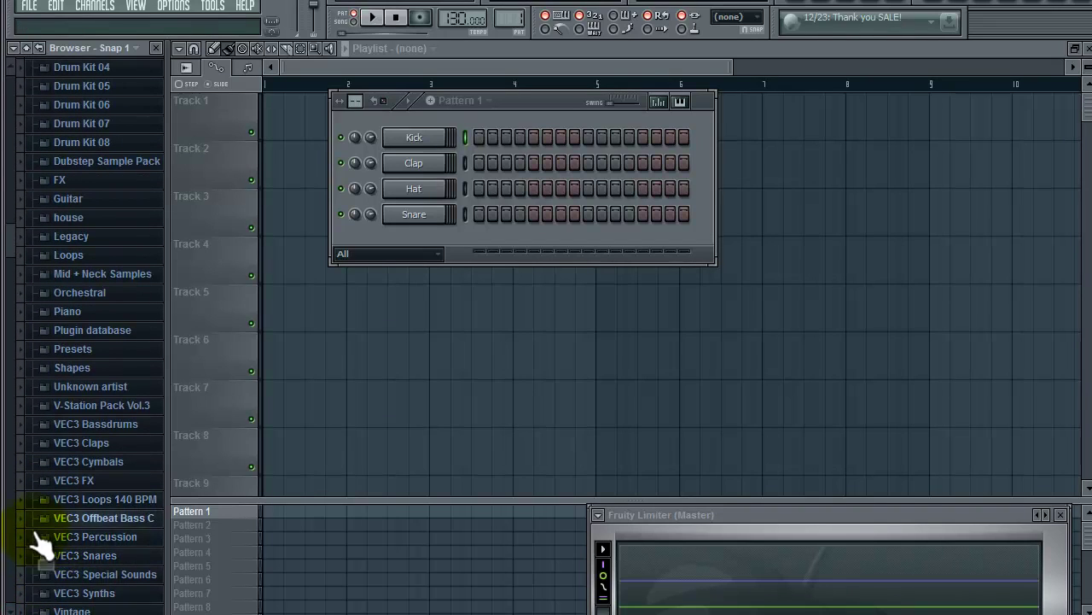
left_click(11, 611)
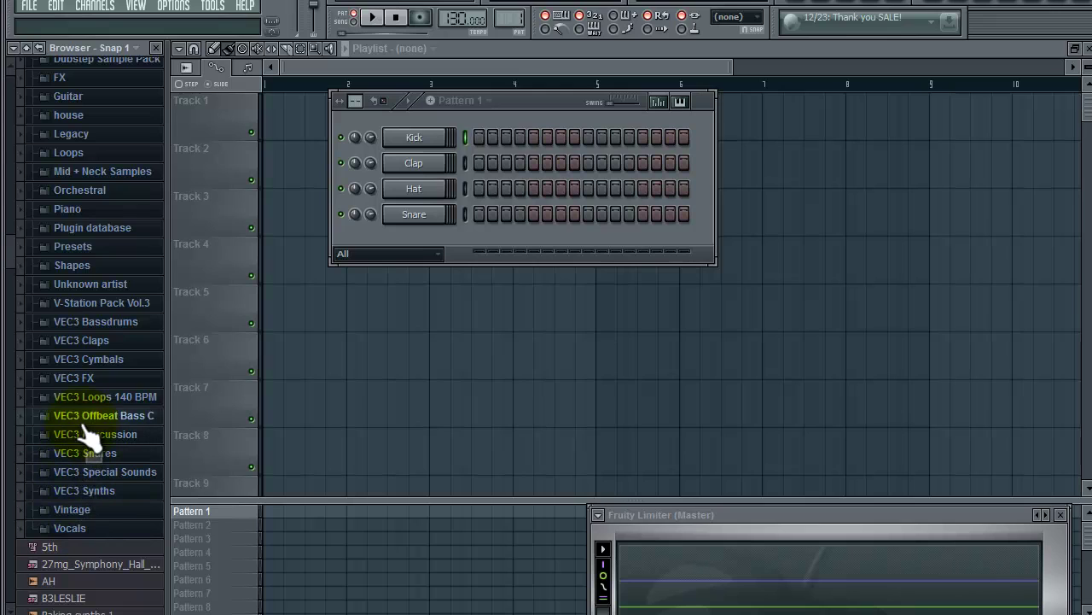
left_click(24, 419)
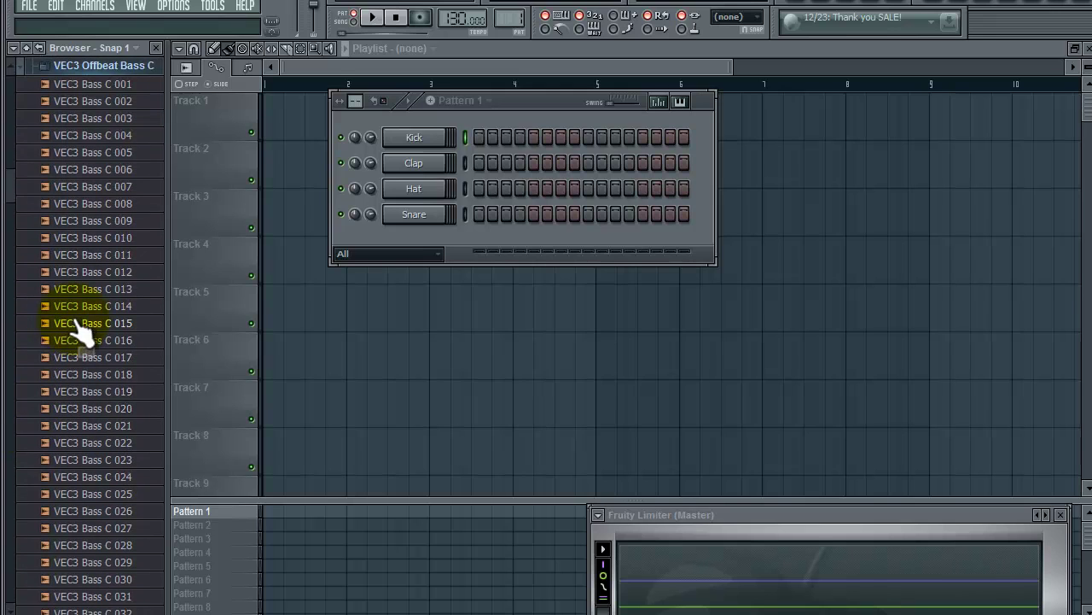
left_click(77, 324)
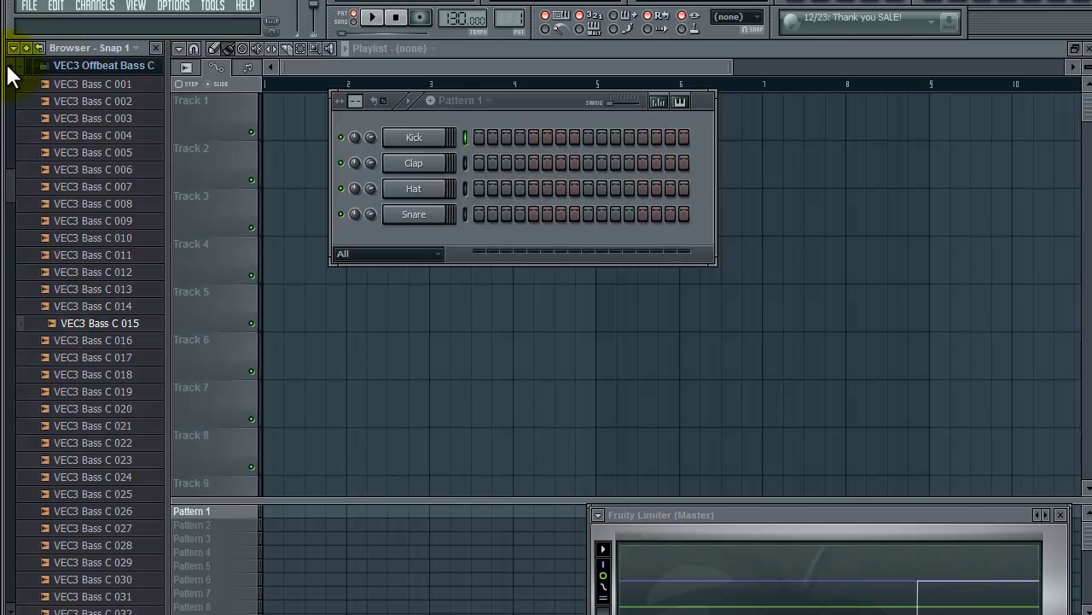
Expand the VEC3 Bassdrums folder in Packs and open its VEC3 Clubby Kicks subfolder.
scroll(10, 77, "up", 5)
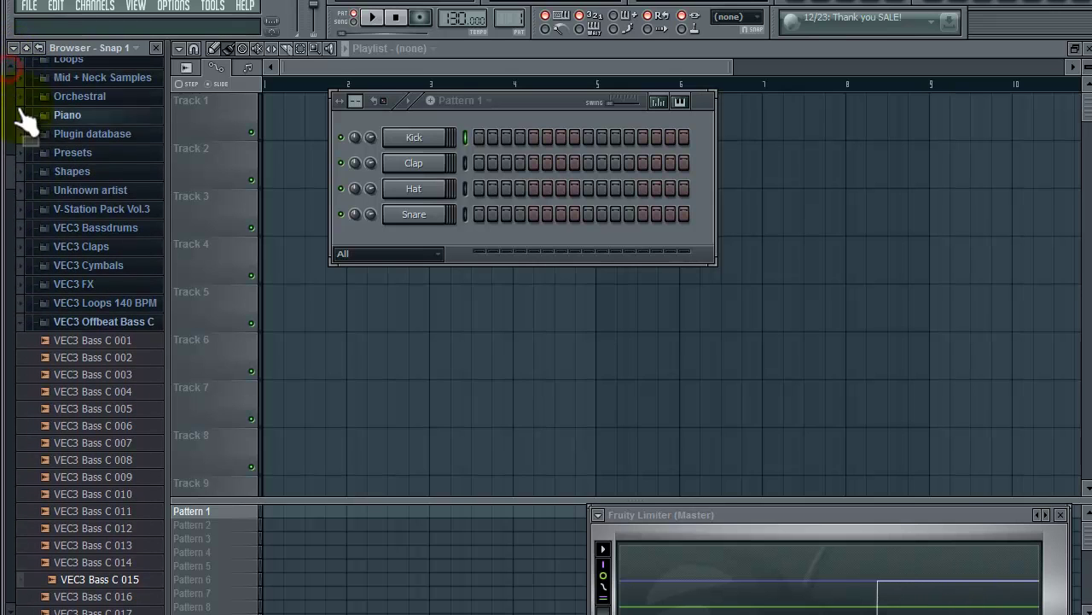
scroll(12, 73, "up", 3)
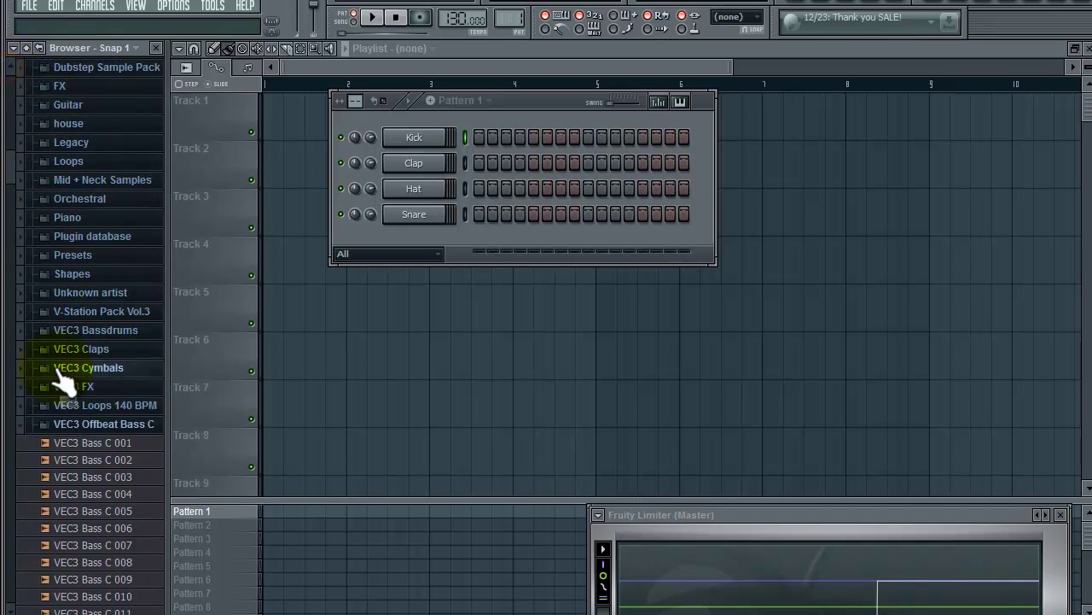
left_click(26, 331)
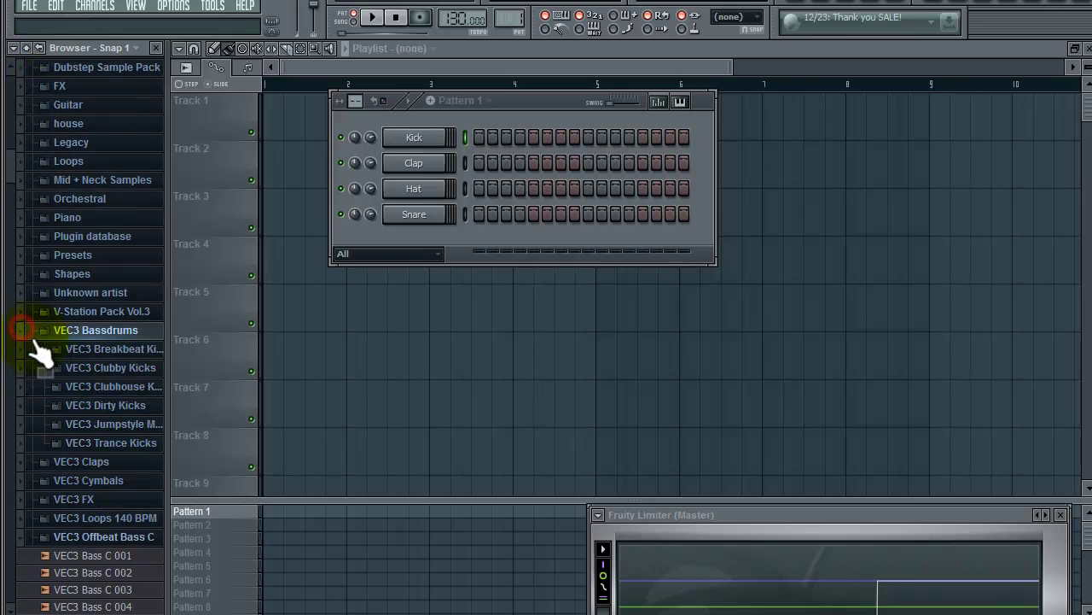
left_click(27, 372)
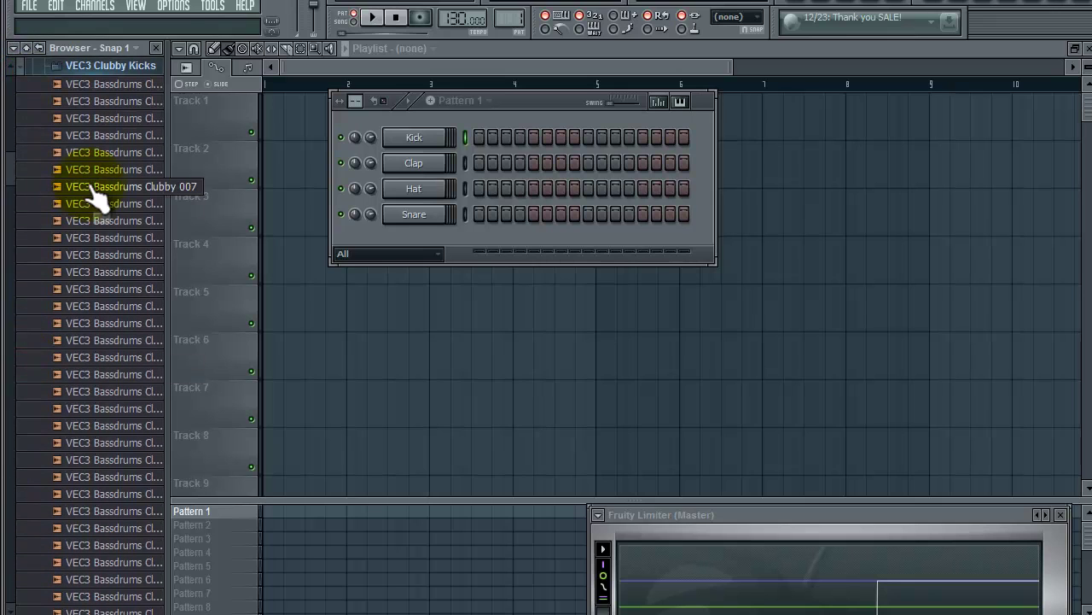
Audition several Clubby kick samples and load VEC3 Bassdrums Clubby 020 onto the Kick channel.
left_click(90, 187)
left_click(94, 305)
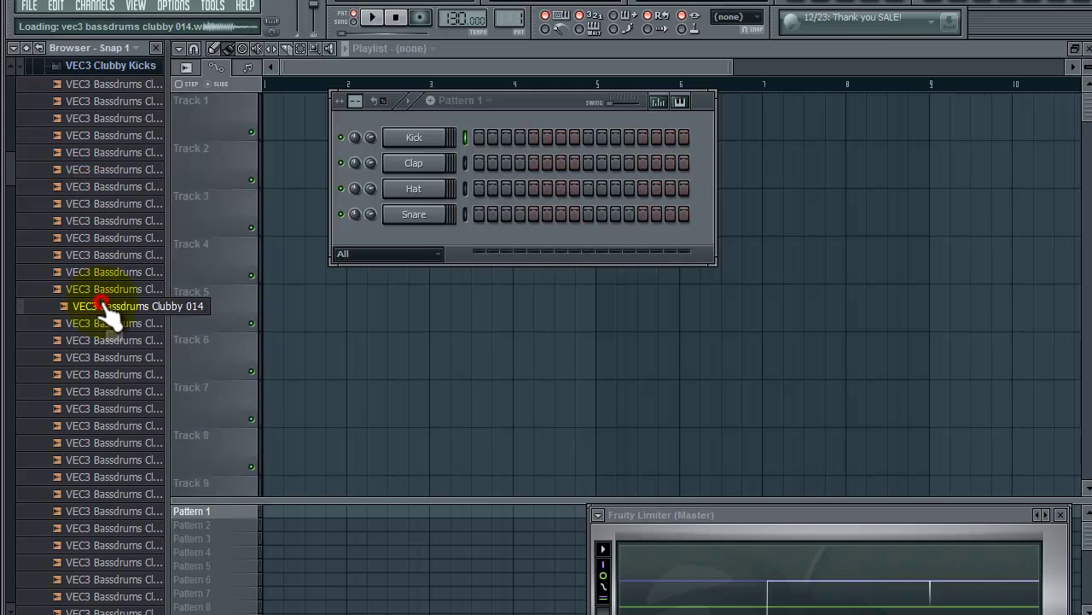
left_click(106, 323)
left_click(106, 341)
left_click(107, 358)
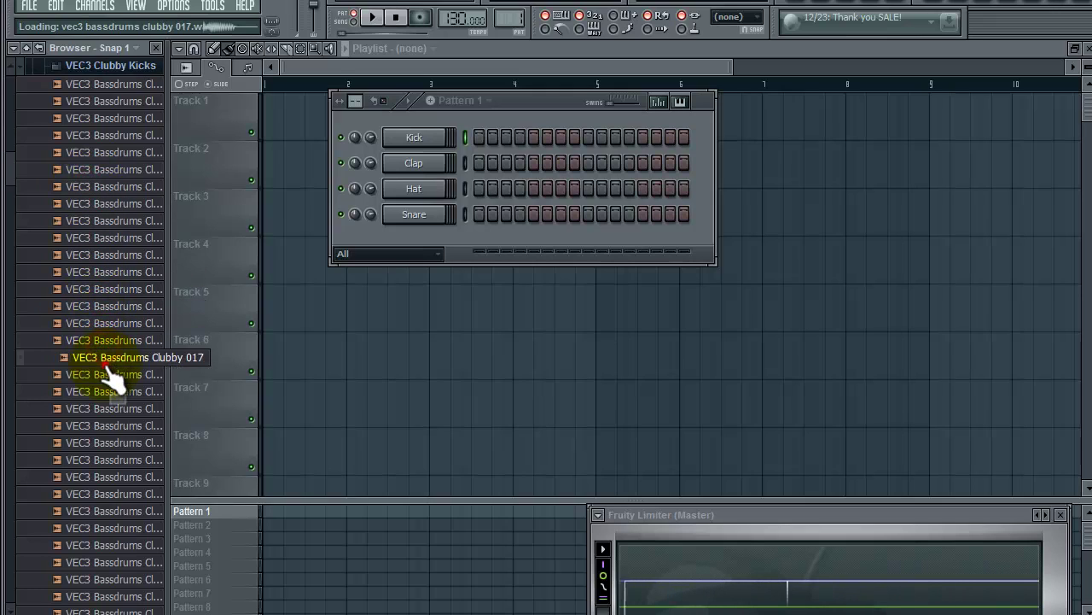
left_click(109, 375)
left_click(110, 392)
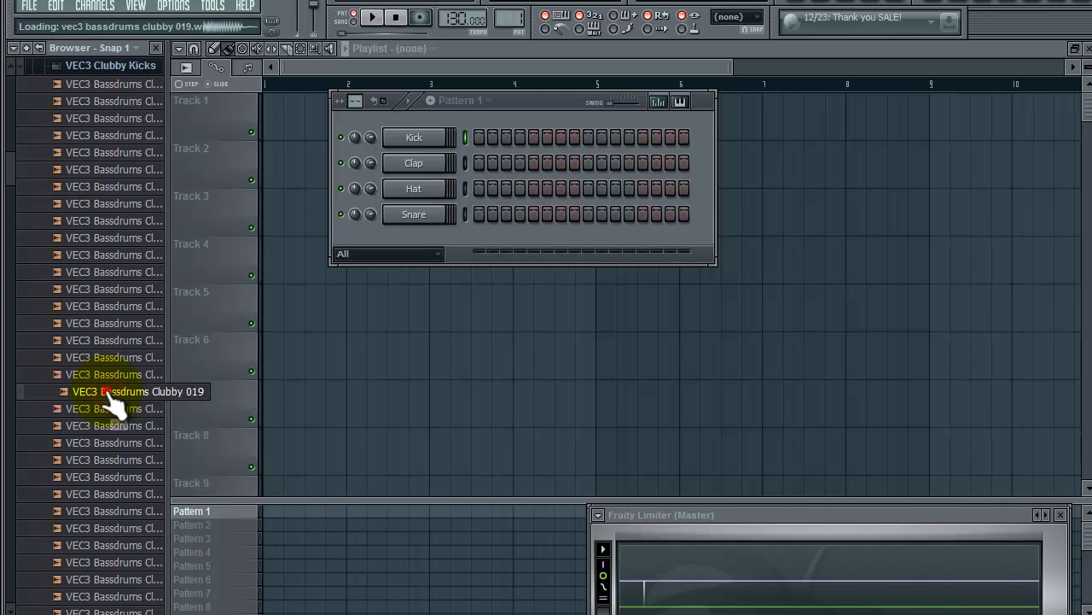
left_click(114, 409)
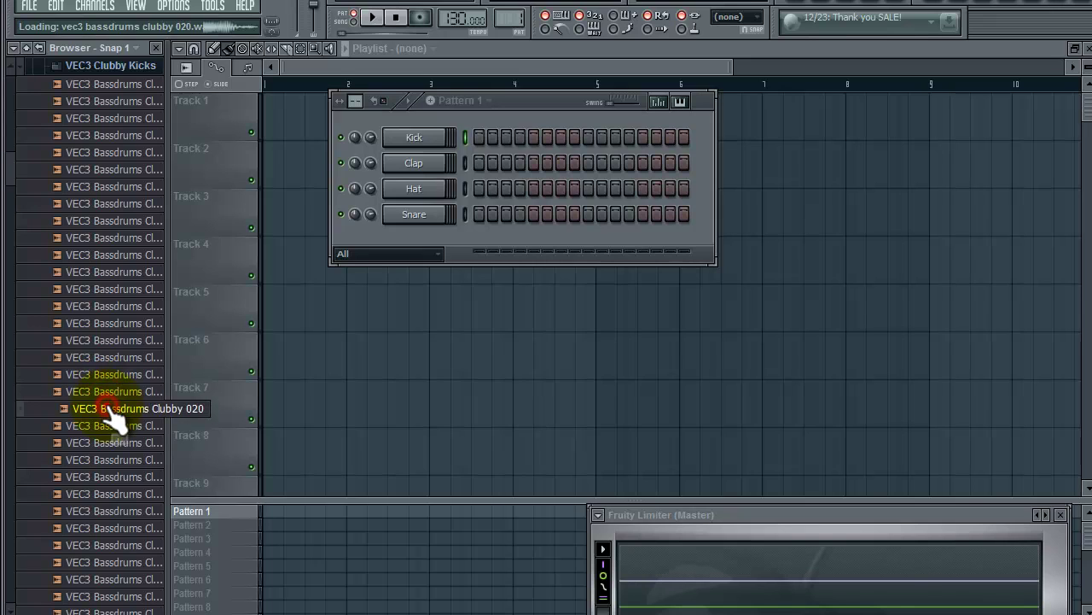
left_click_drag(111, 410, 415, 136)
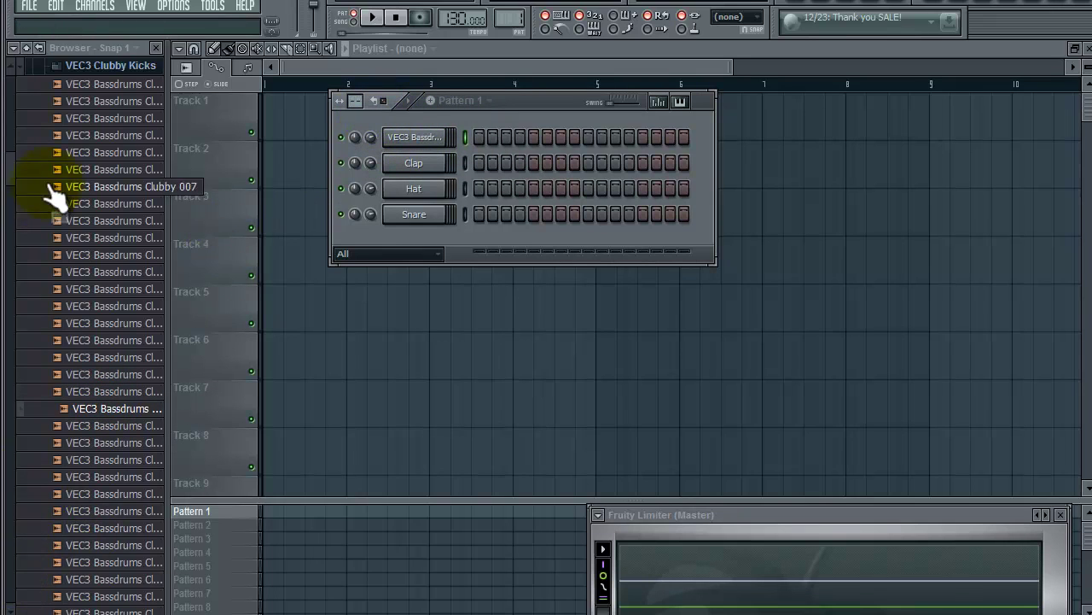
Find the Snare Basic sample among the loose files in Packs and load it onto the Snare channel.
scroll(10, 65, "up", 3)
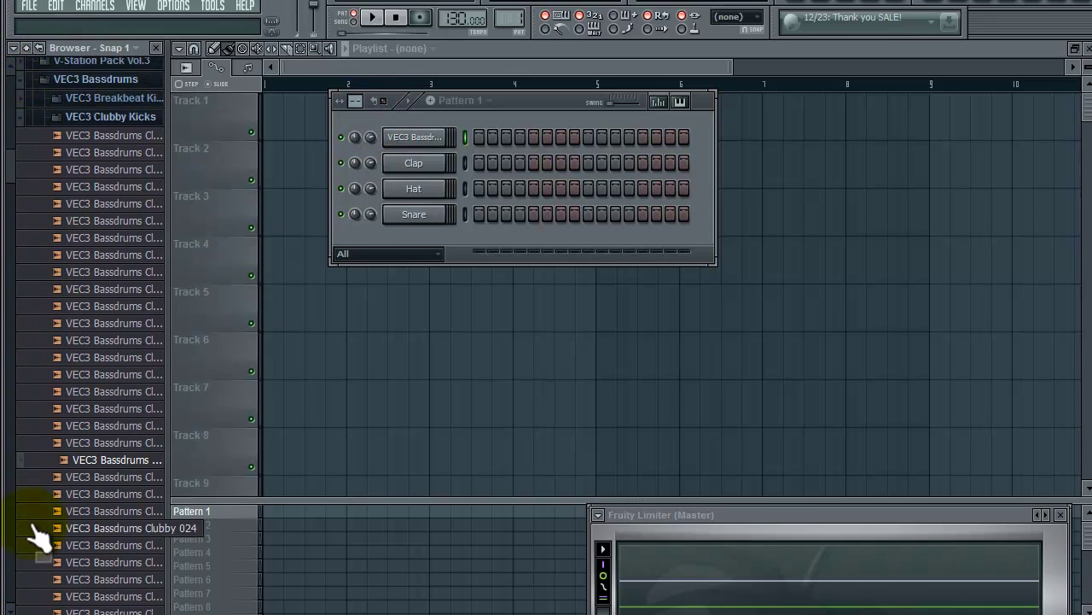
scroll(10, 610, "down", 10)
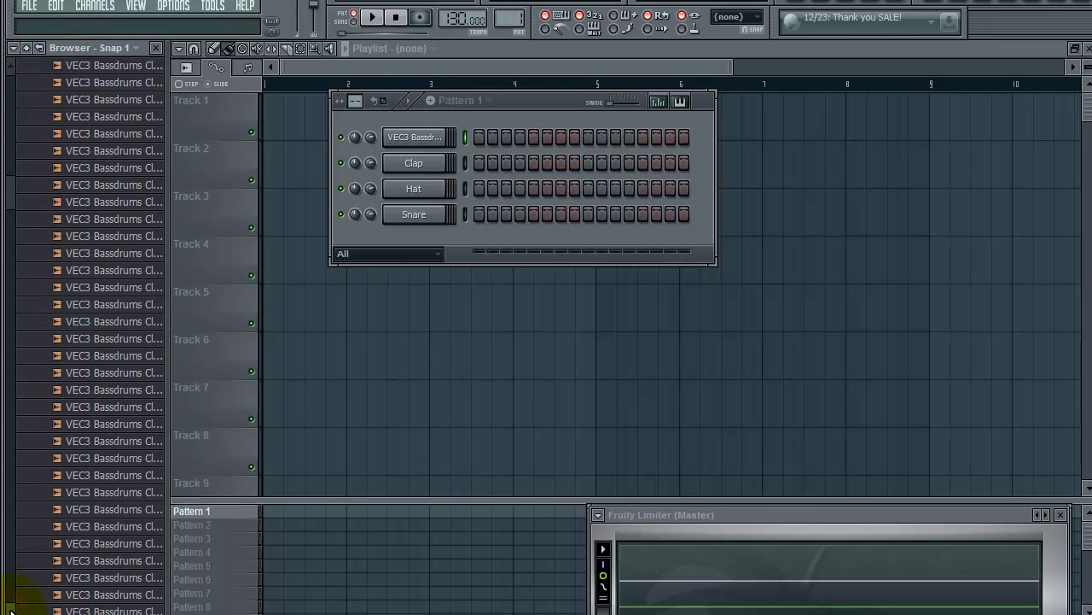
scroll(11, 610, "down", 20)
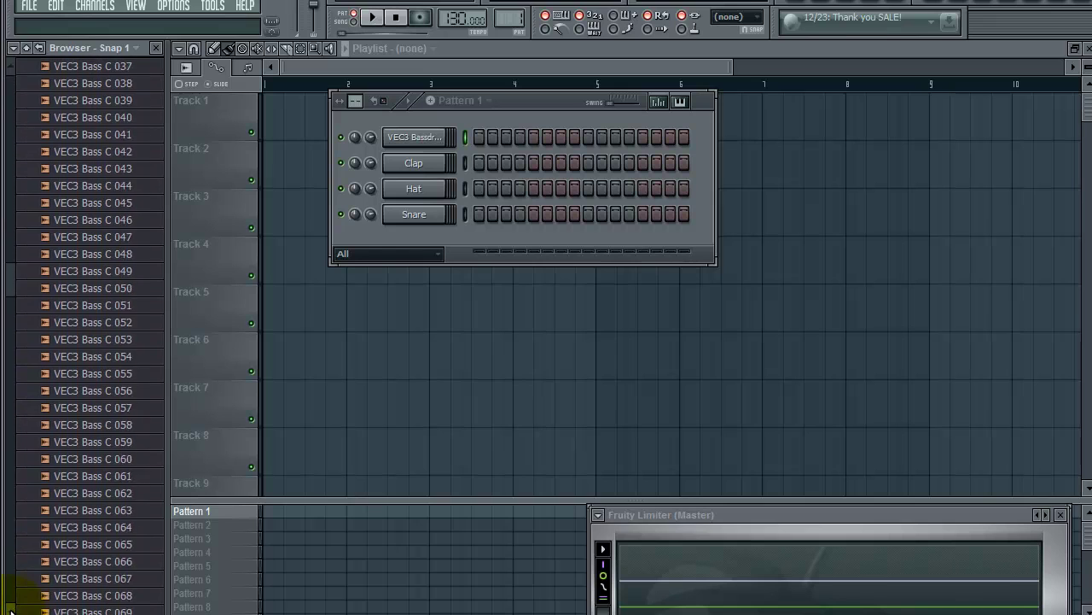
scroll(10, 610, "down", 20)
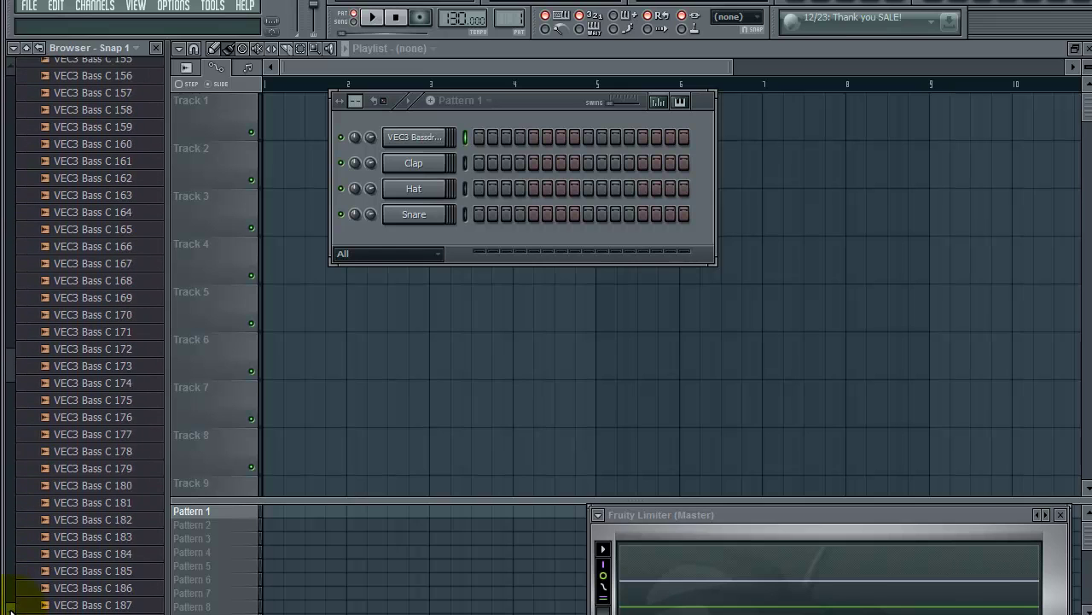
scroll(10, 610, "down", 20)
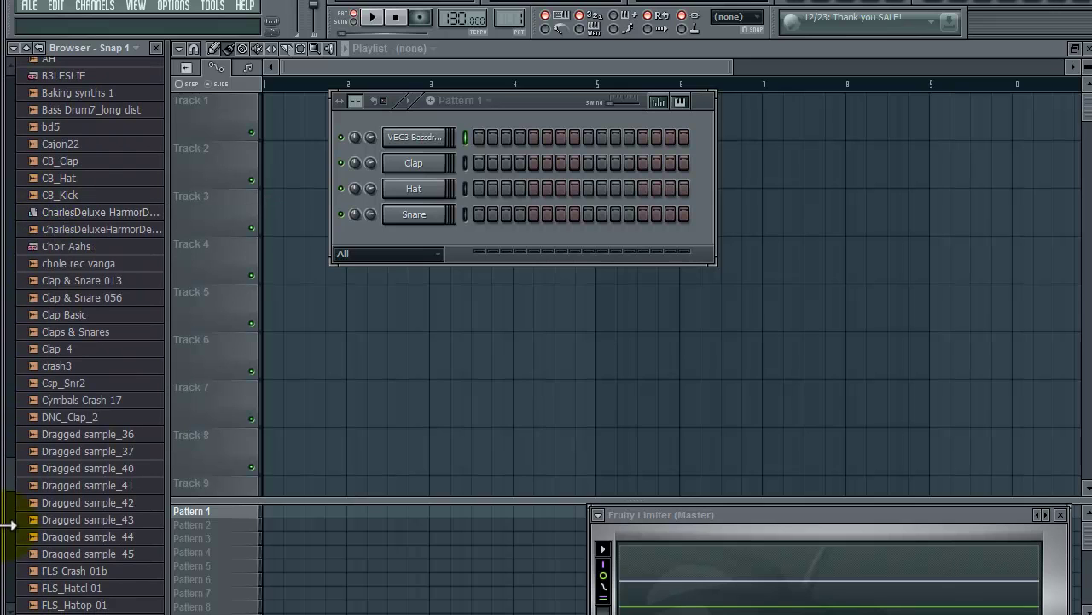
scroll(10, 607, "down", 20)
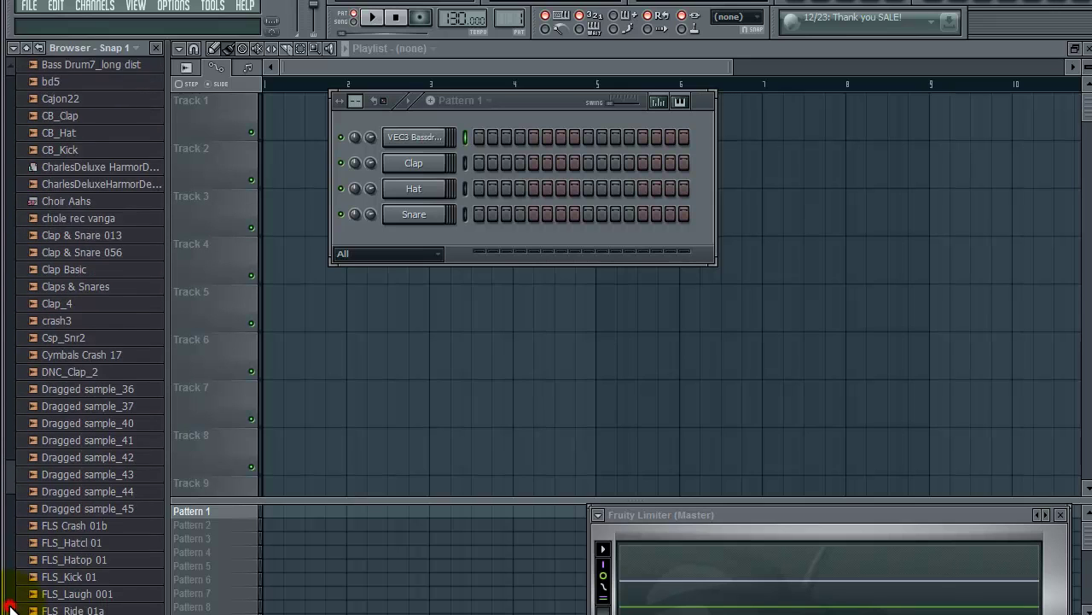
scroll(10, 609, "down", 16)
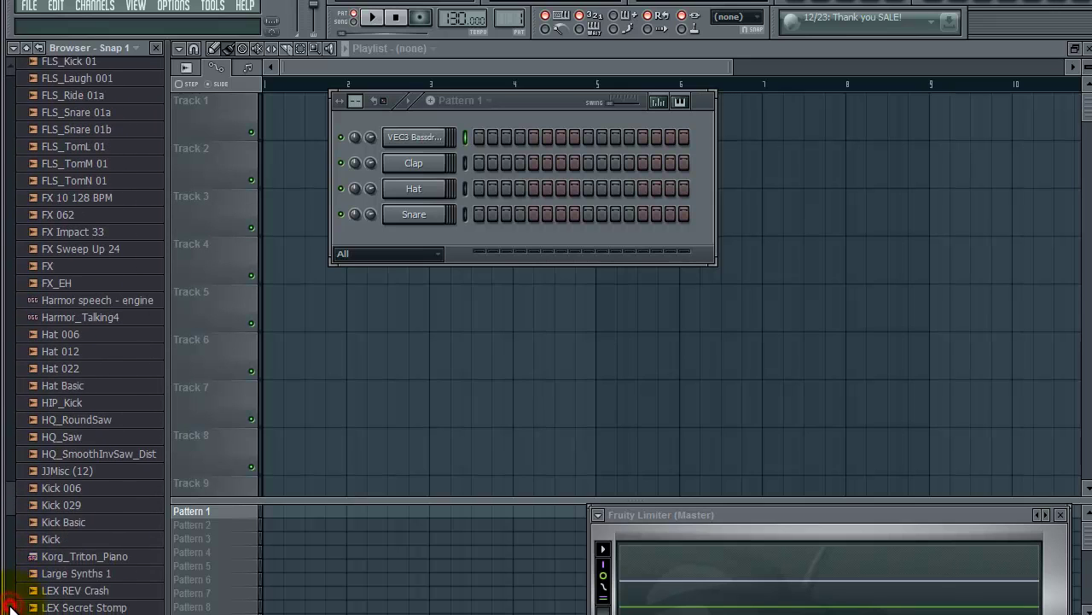
scroll(10, 608, "down", 20)
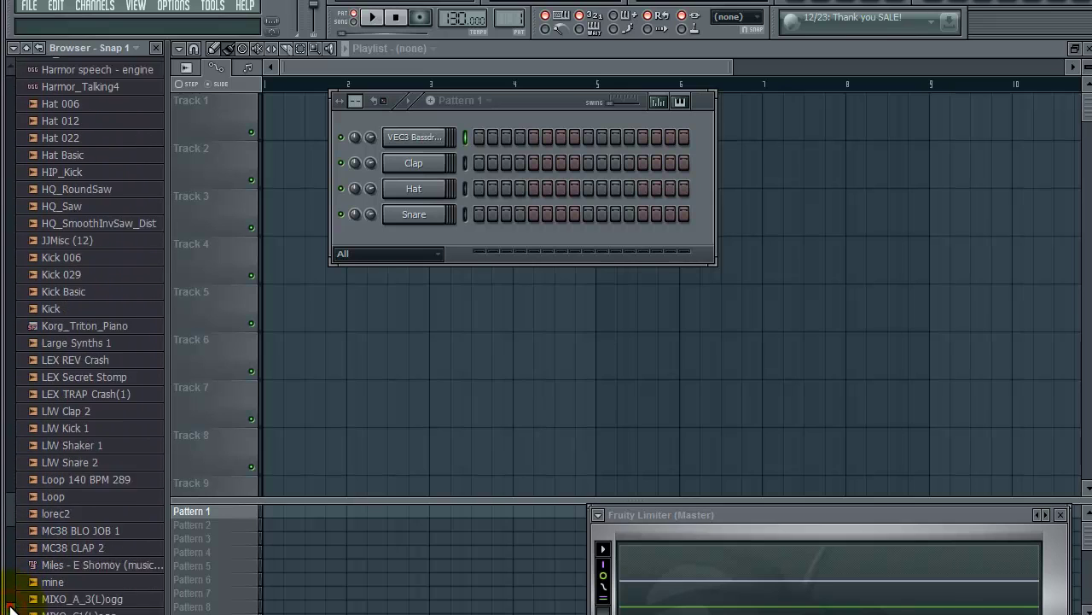
scroll(10, 608, "down", 20)
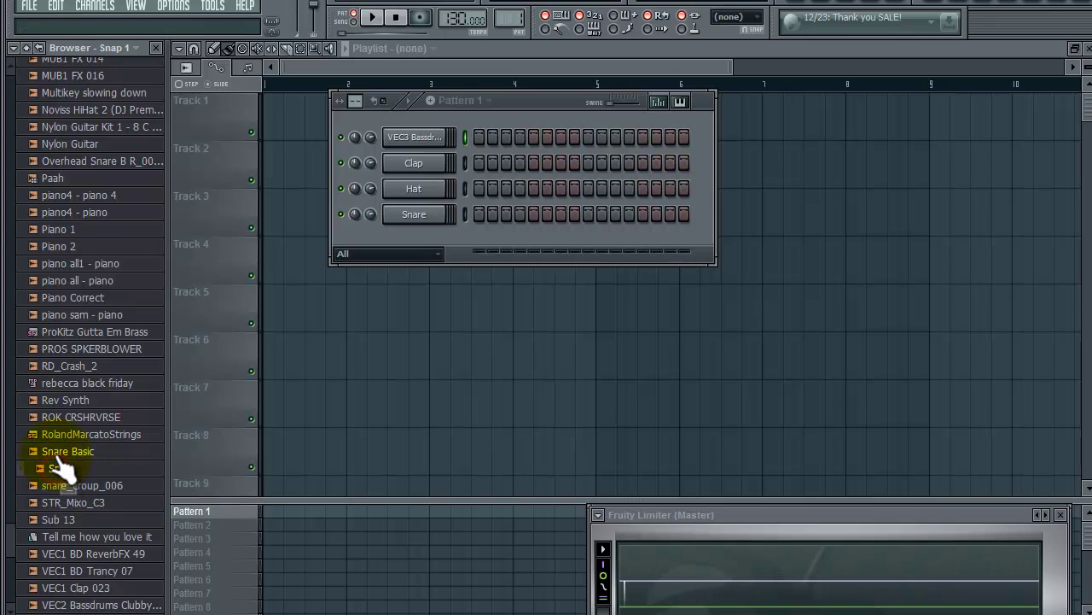
left_click_drag(57, 448, 417, 213)
Delete the Hat channel from the step sequencer.
right_click(416, 189)
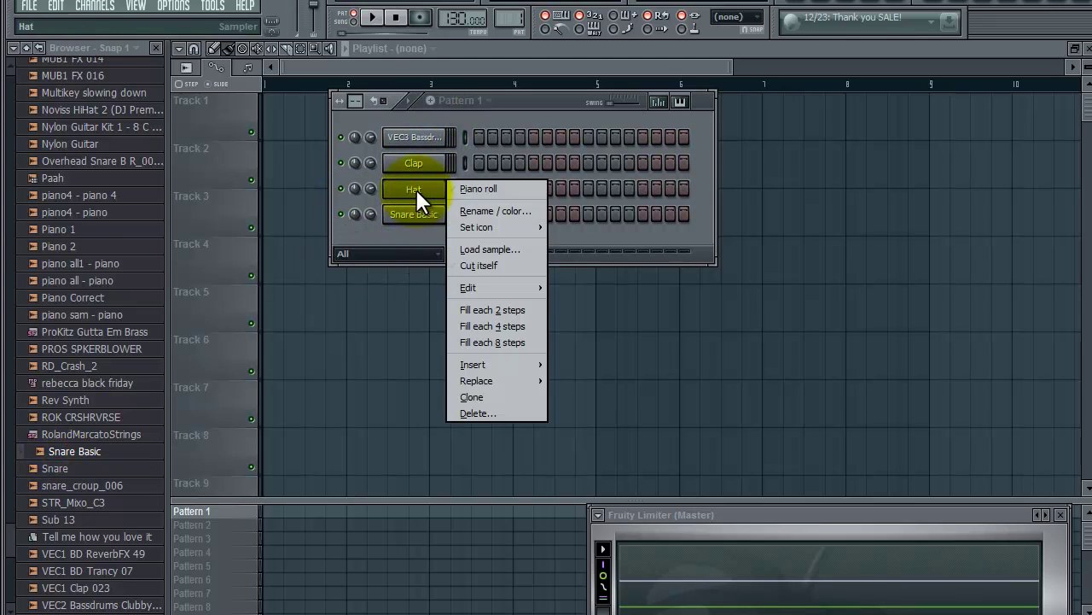
left_click(495, 409)
key("Return")
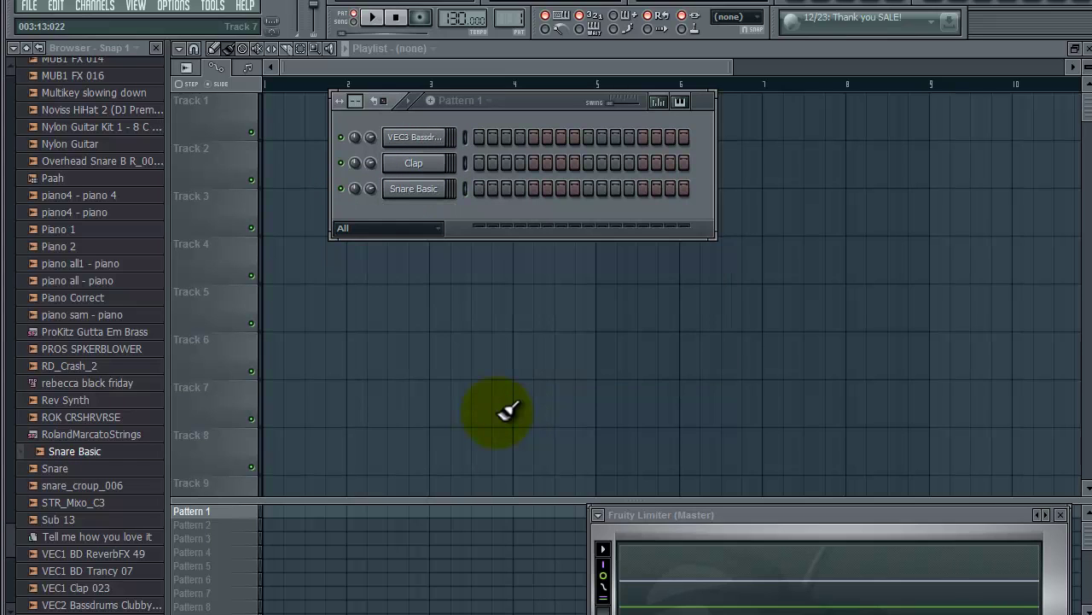
Delete the Clap channel from the step sequencer and lengthen the pattern to 40 steps.
right_click(427, 166)
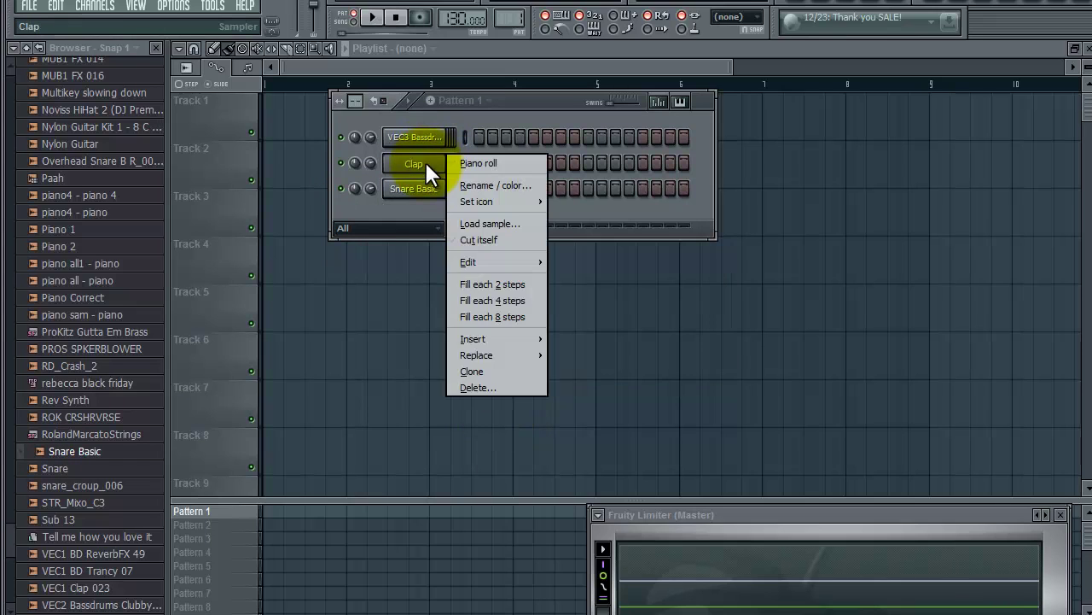
left_click(483, 391)
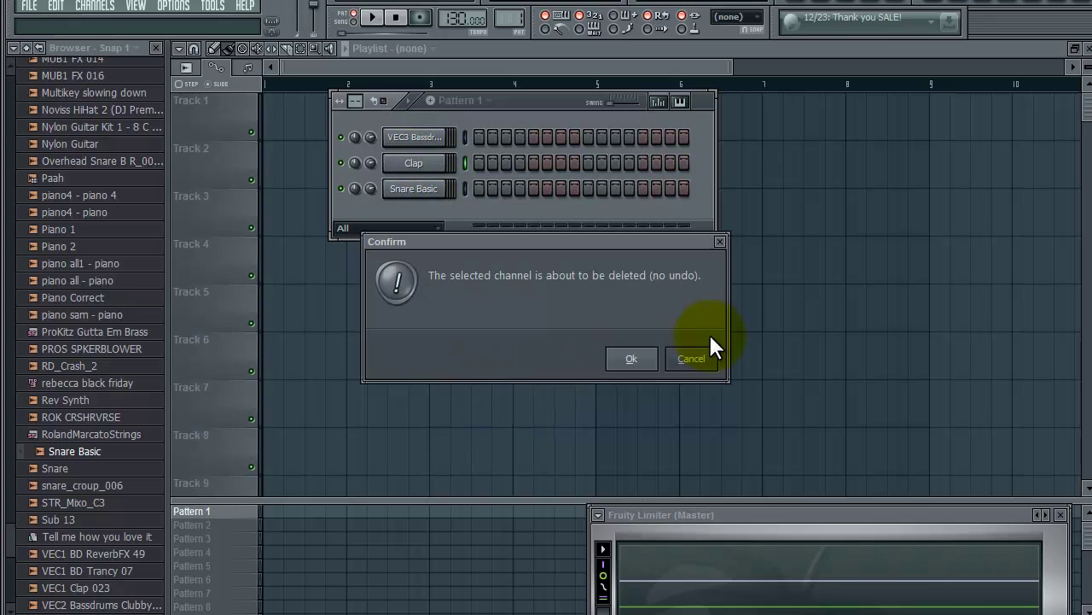
key("Return")
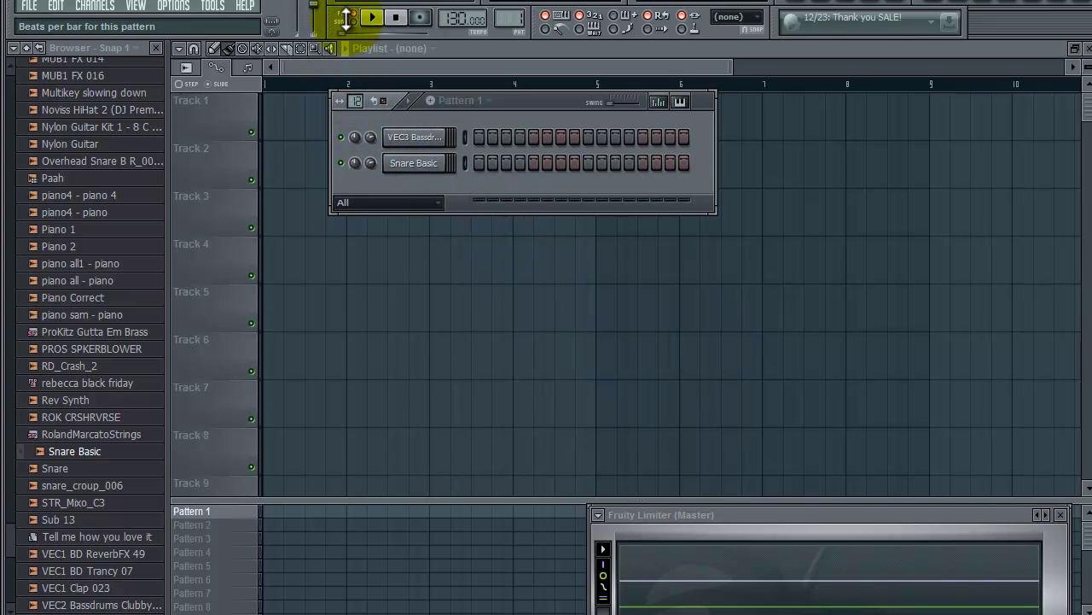
left_click_drag(346, 33, 346, 32)
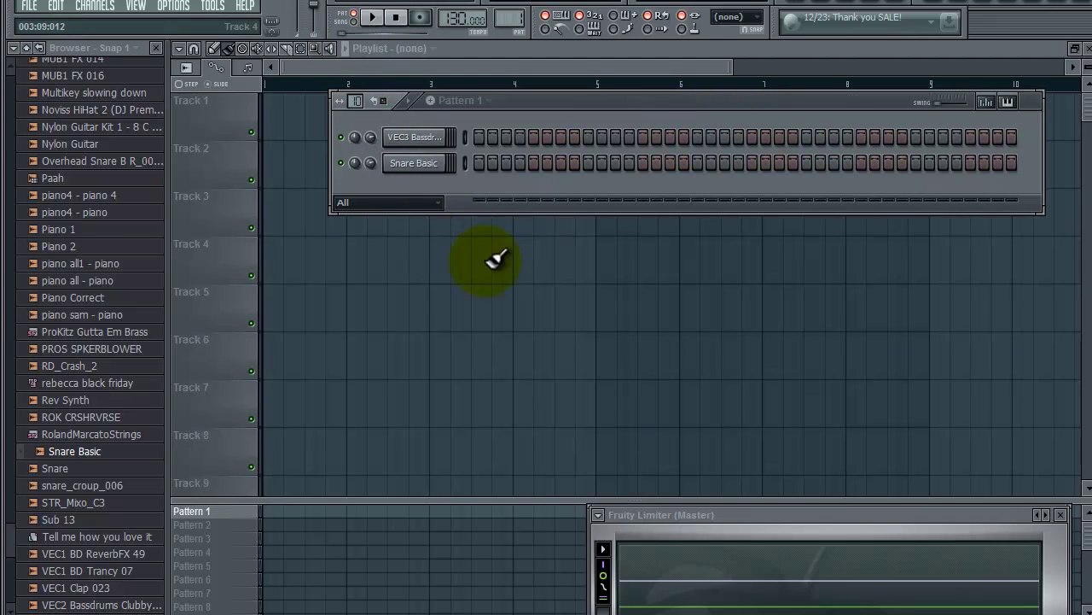
Add five C5 notes on every other beat in the kick channel's piano roll and lower that channel's volume to 43%.
right_click(409, 136)
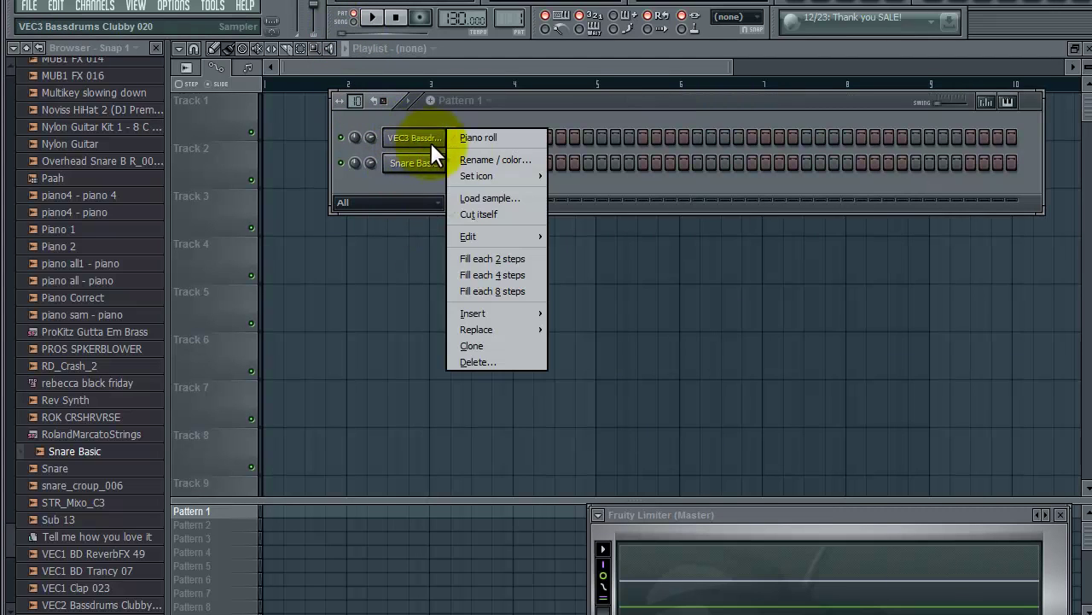
left_click(465, 134)
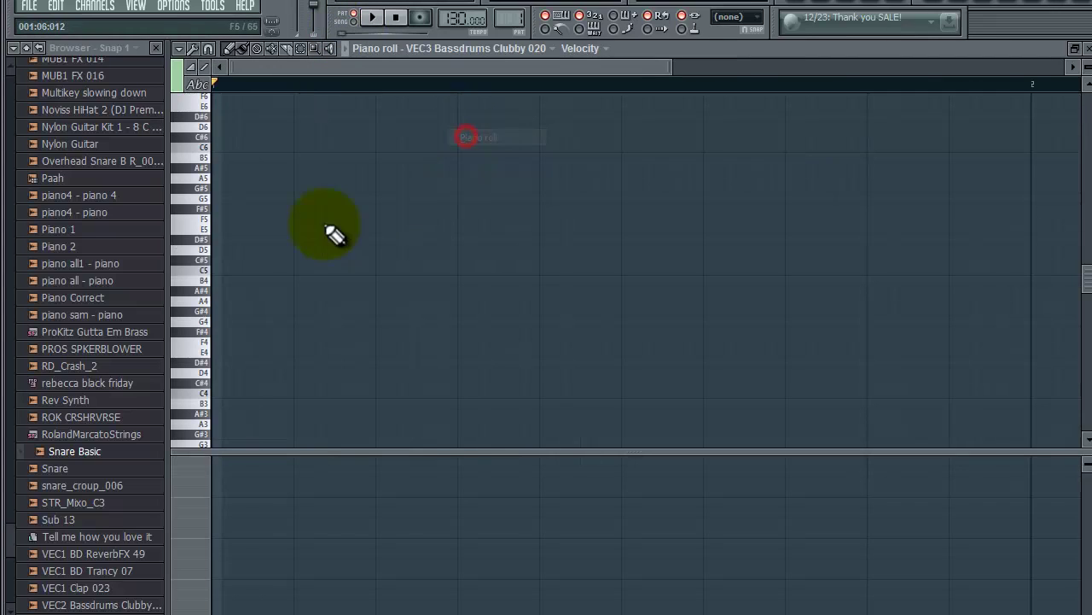
left_click(224, 271)
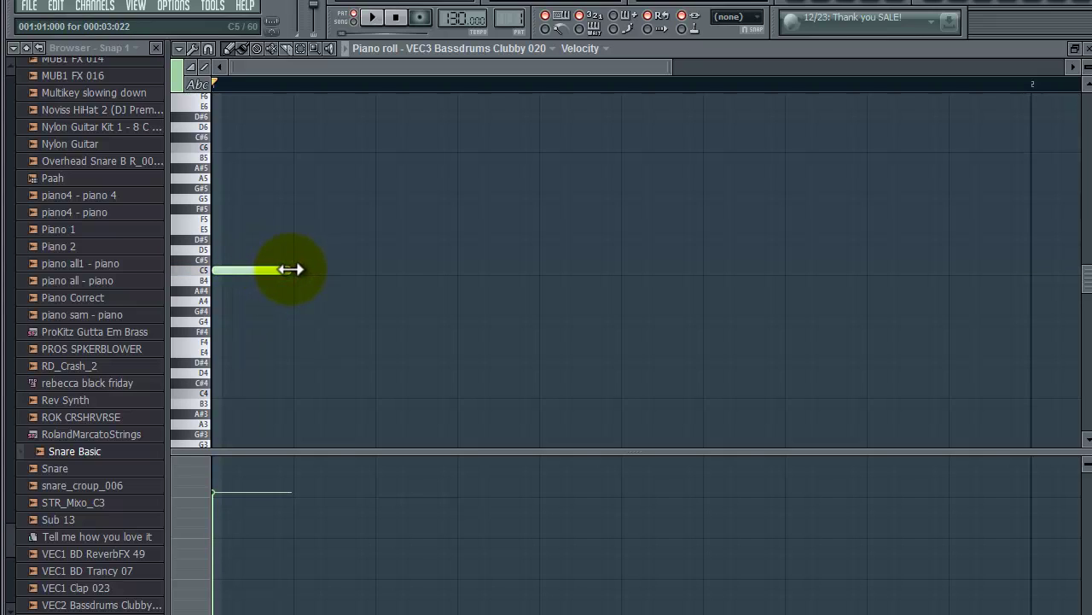
left_click(381, 272)
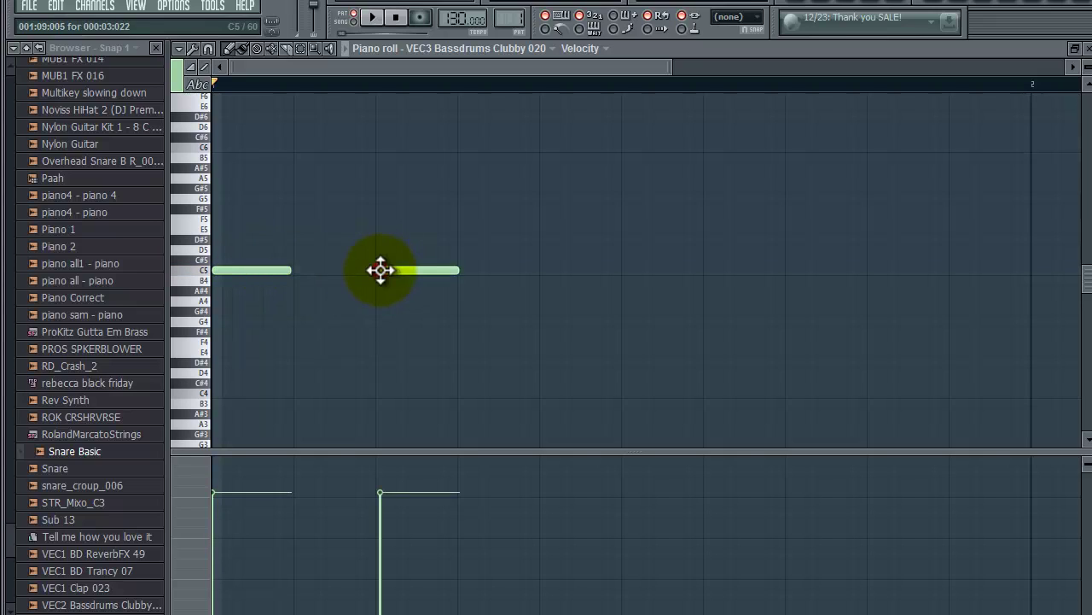
left_click(543, 271)
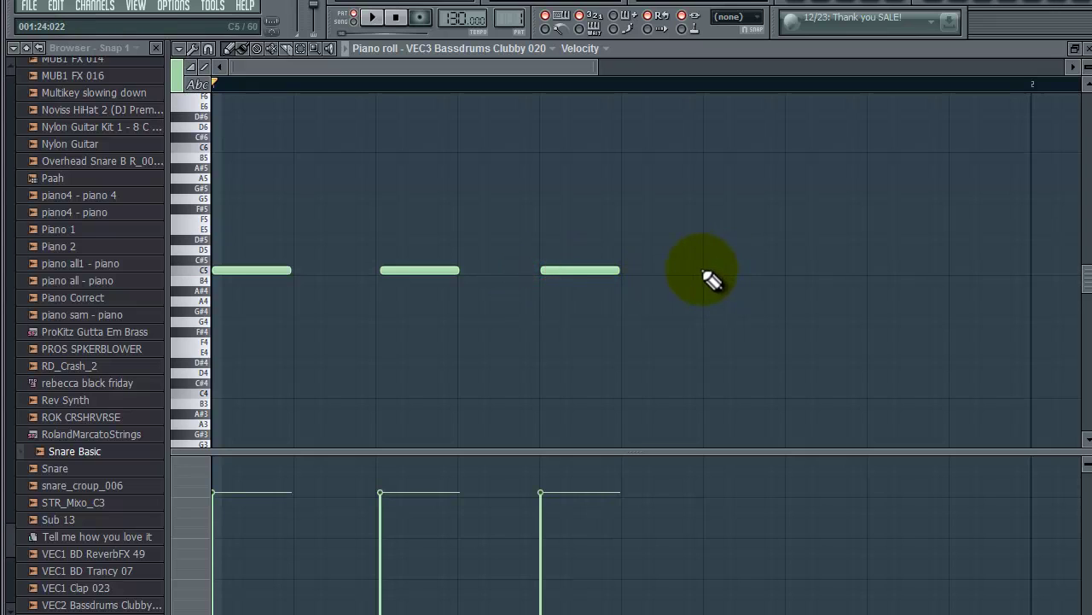
left_click(872, 271)
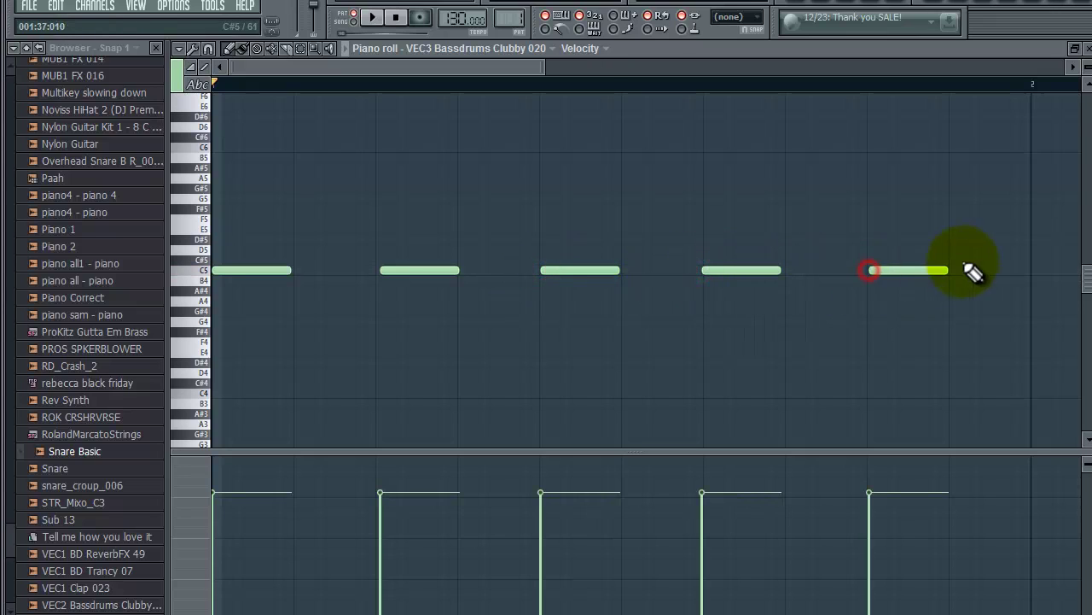
left_click(826, 5)
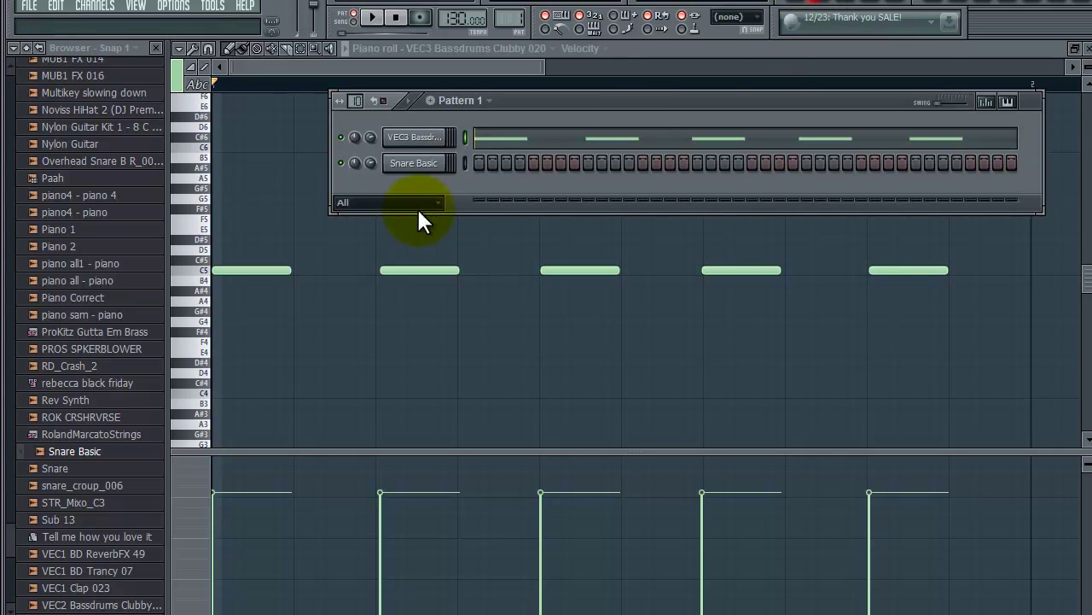
left_click_drag(367, 144, 372, 219)
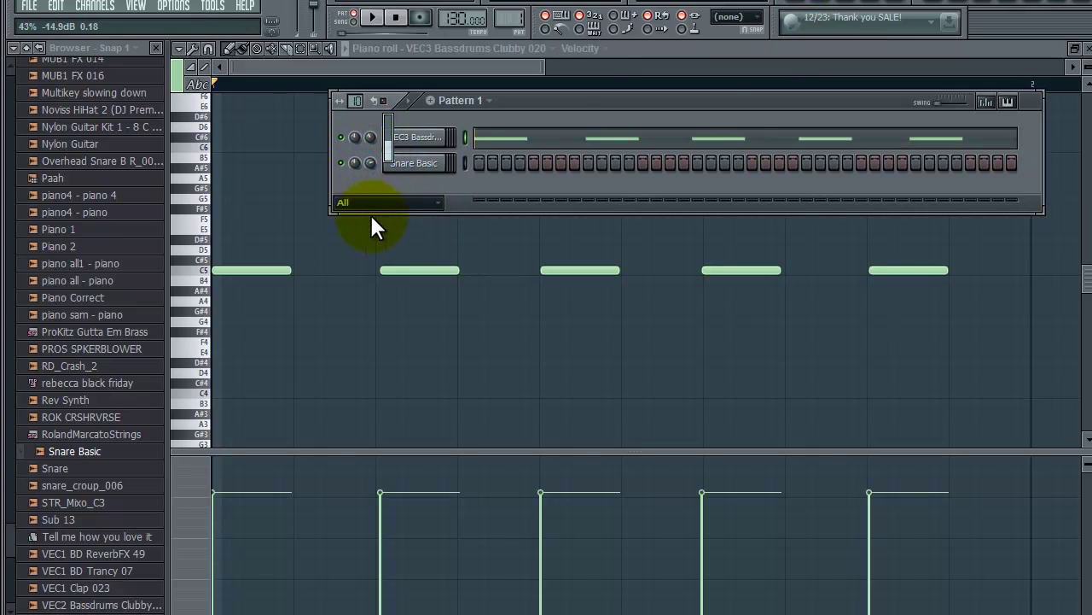
Add five C5 notes in the Snare Basic channel's piano roll on the beats between the kick notes.
right_click(394, 159)
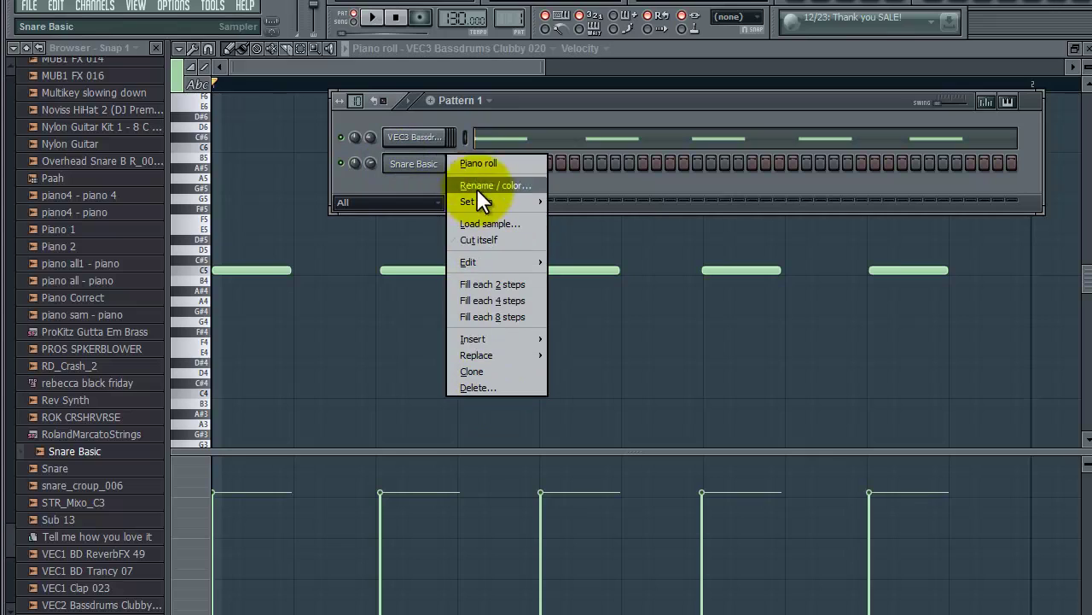
left_click(475, 165)
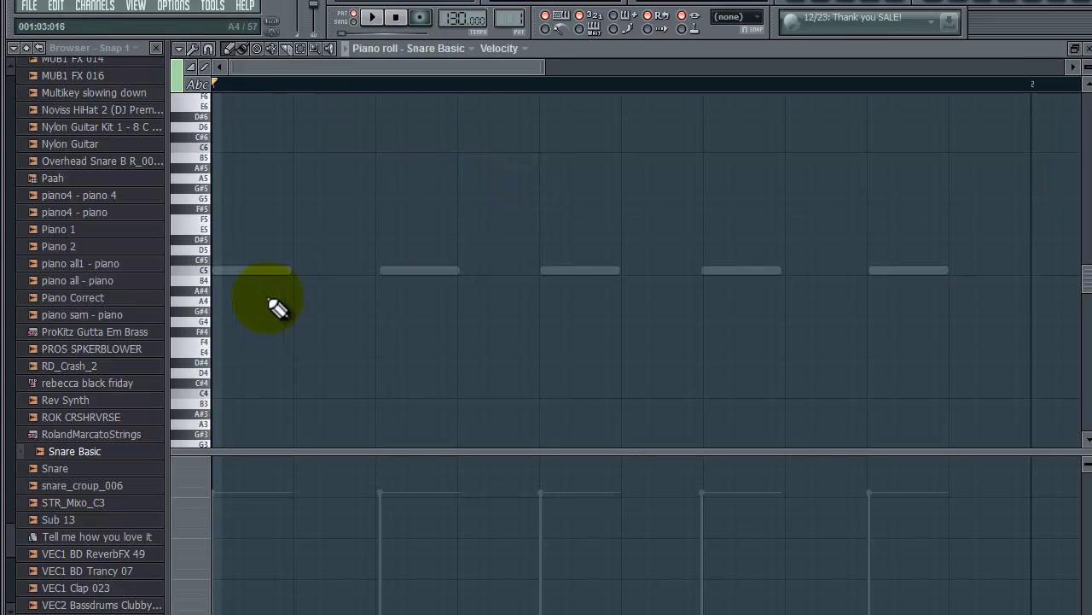
left_click(296, 269)
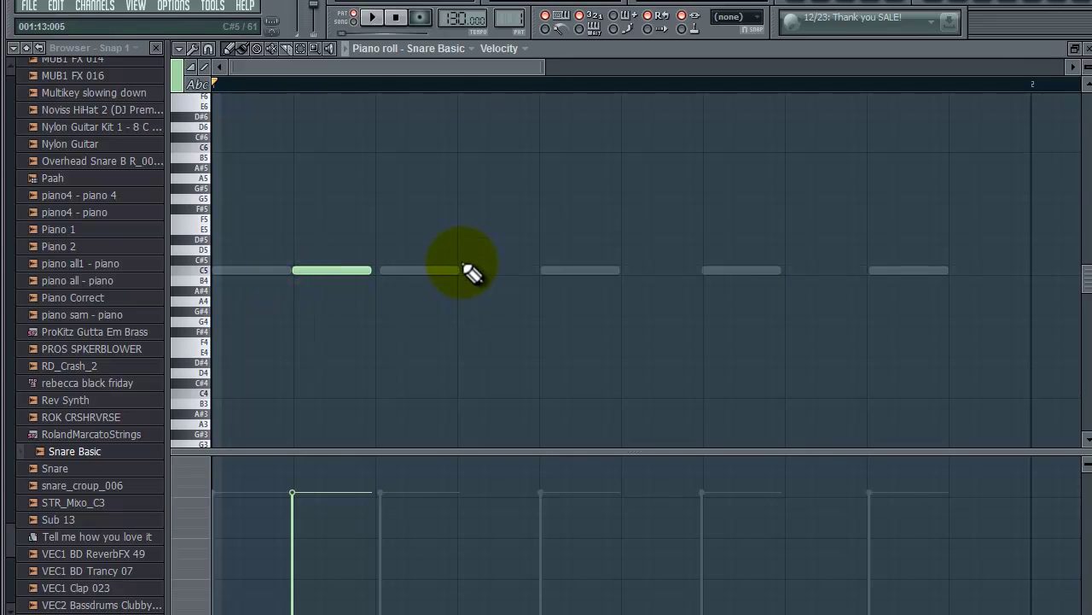
left_click(461, 269)
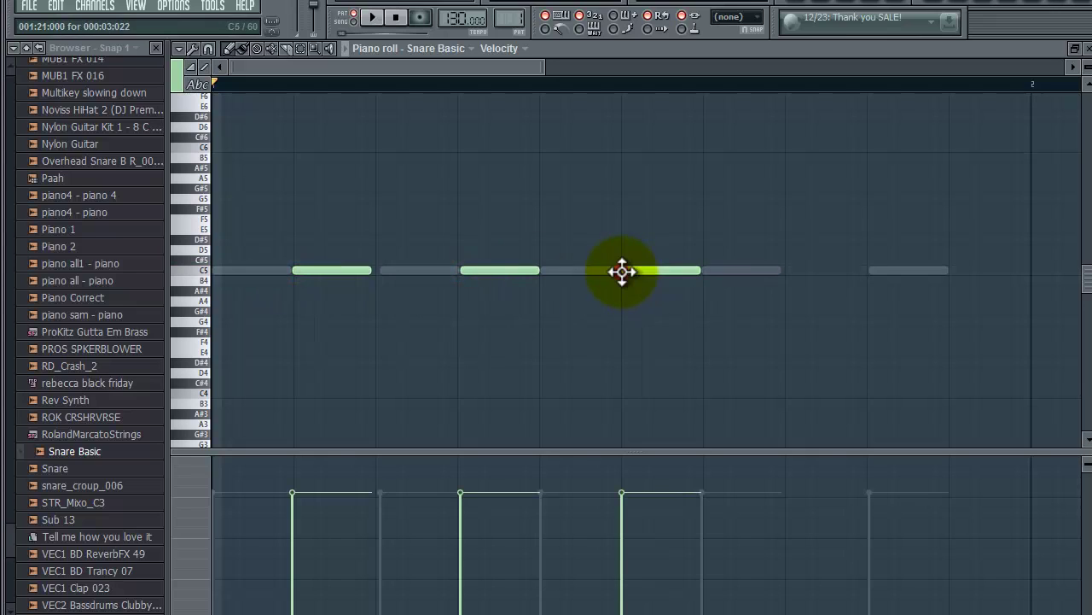
left_click(622, 271)
left_click(789, 270)
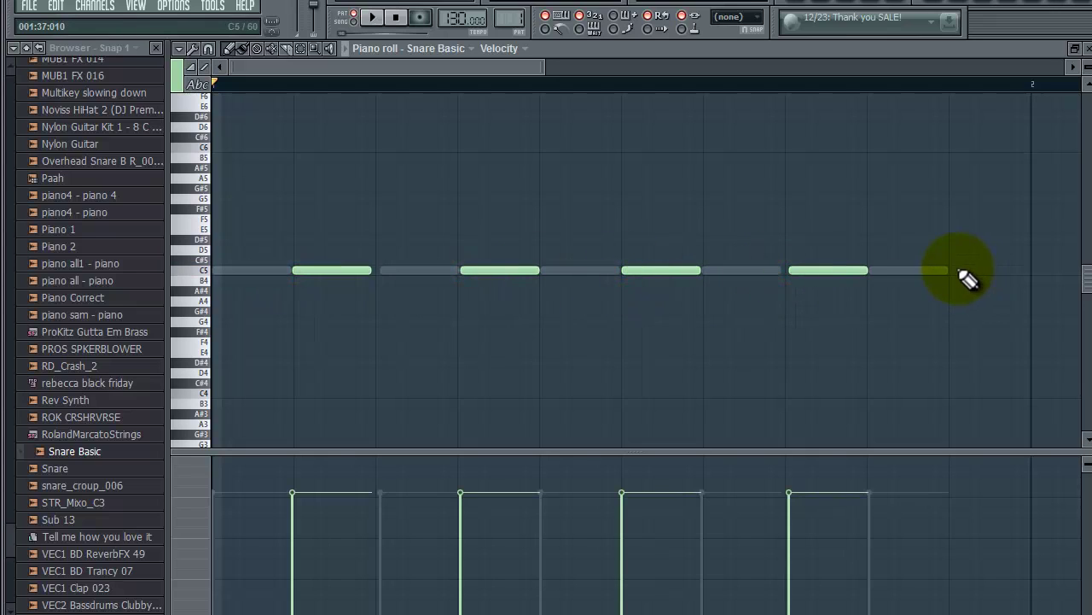
Open the Snare Basic channel's settings during playback and assign the channel to a free mixer track.
left_click(824, 5)
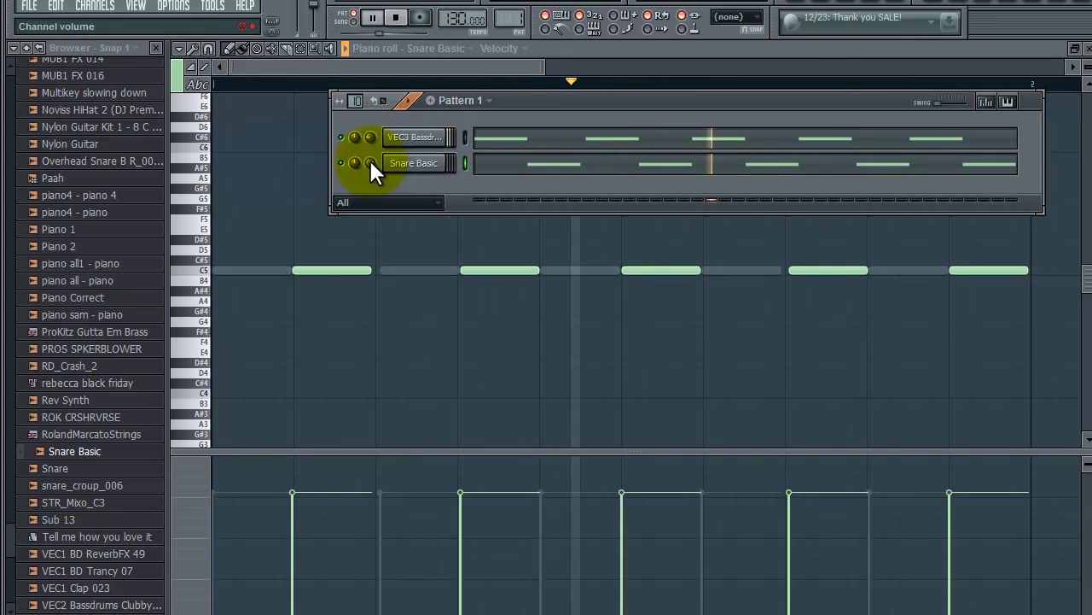
left_click(423, 164)
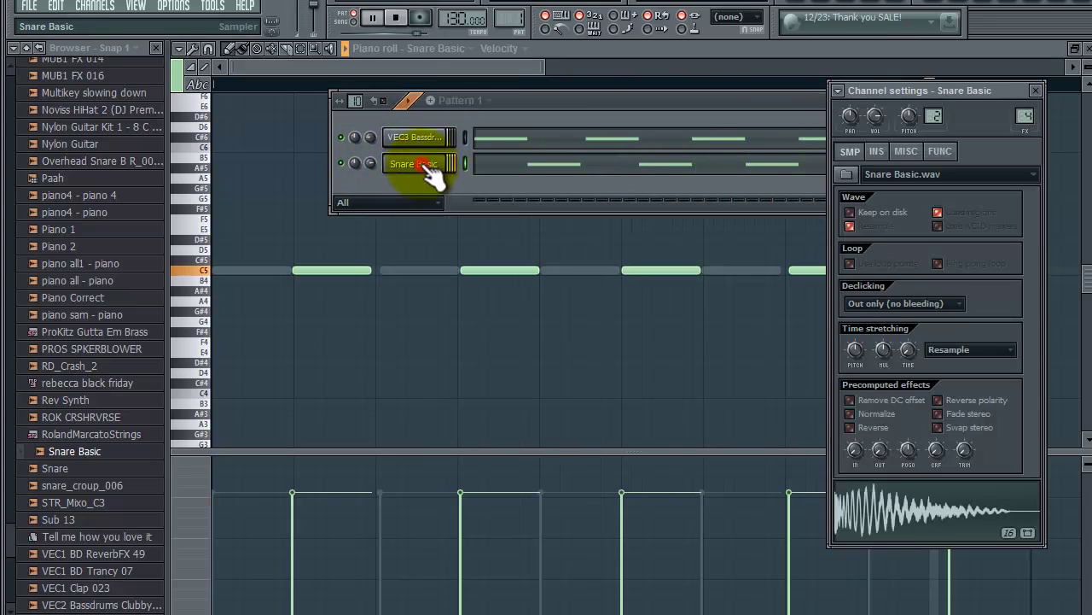
left_click(839, 90)
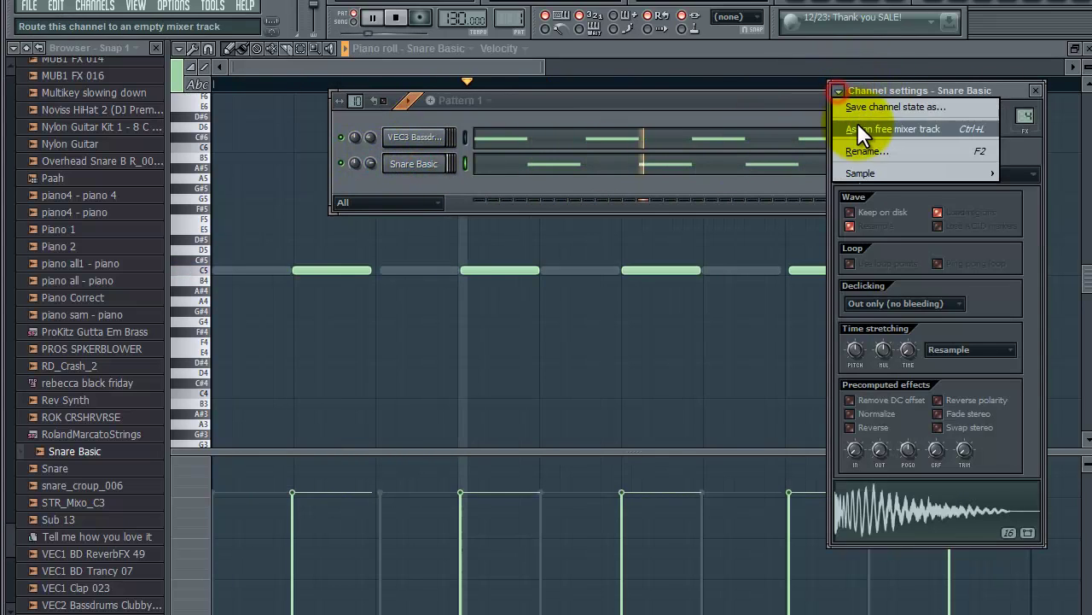
left_click(858, 130)
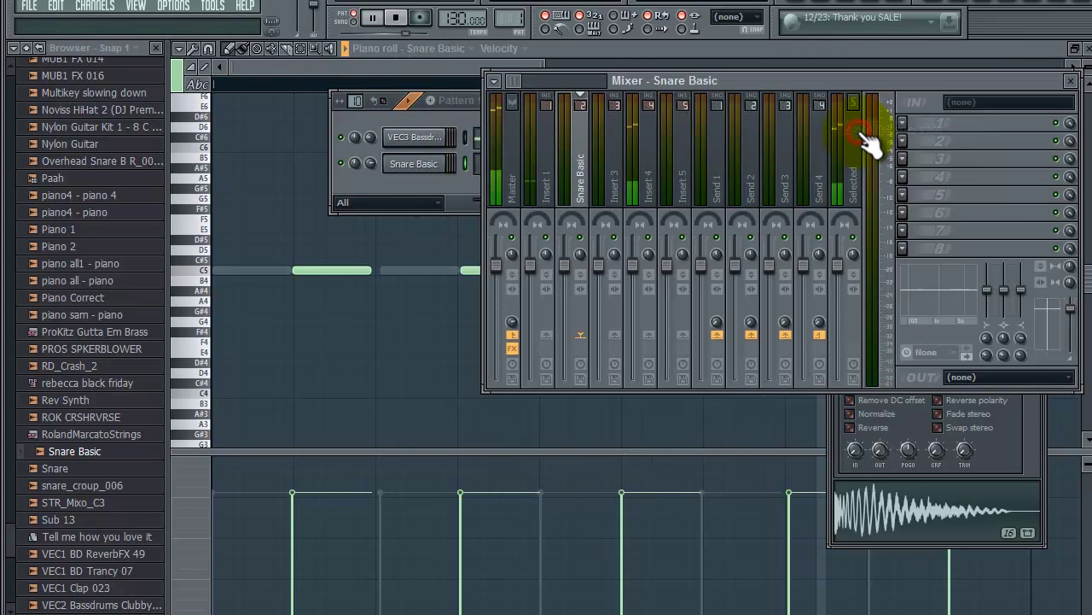
left_click(581, 164)
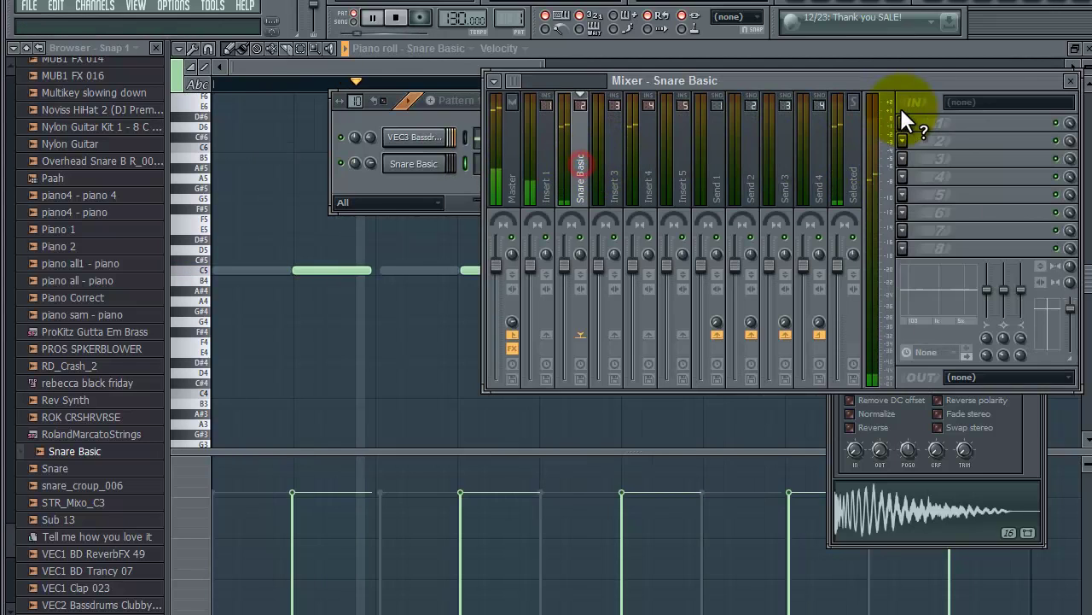
Load Fruity Reeverb into the first effect slot of the Snare Basic mixer track, keeping its default settings.
left_click(903, 122)
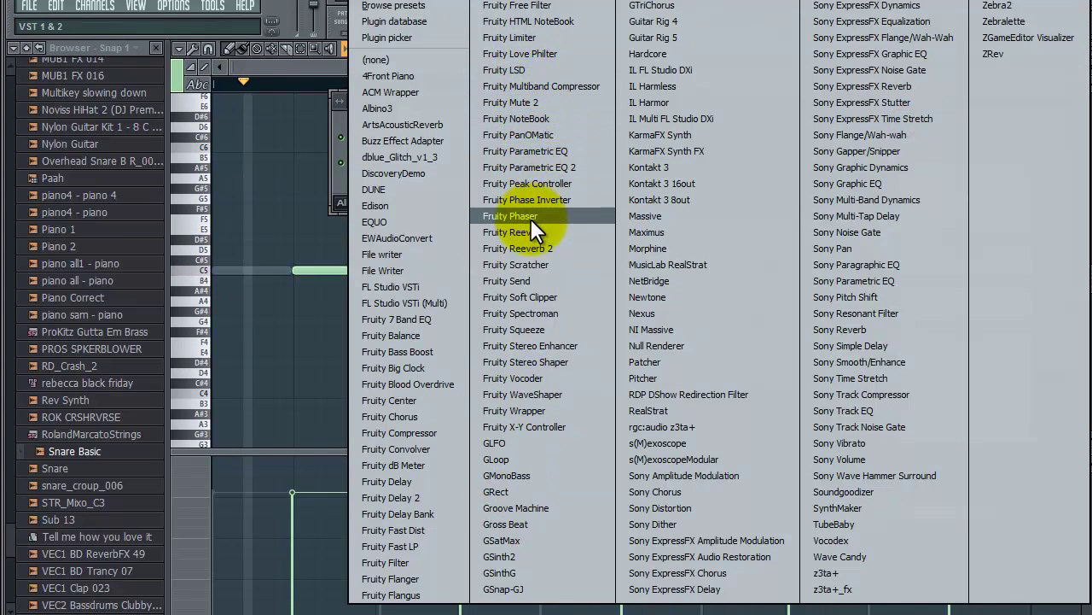
left_click(490, 232)
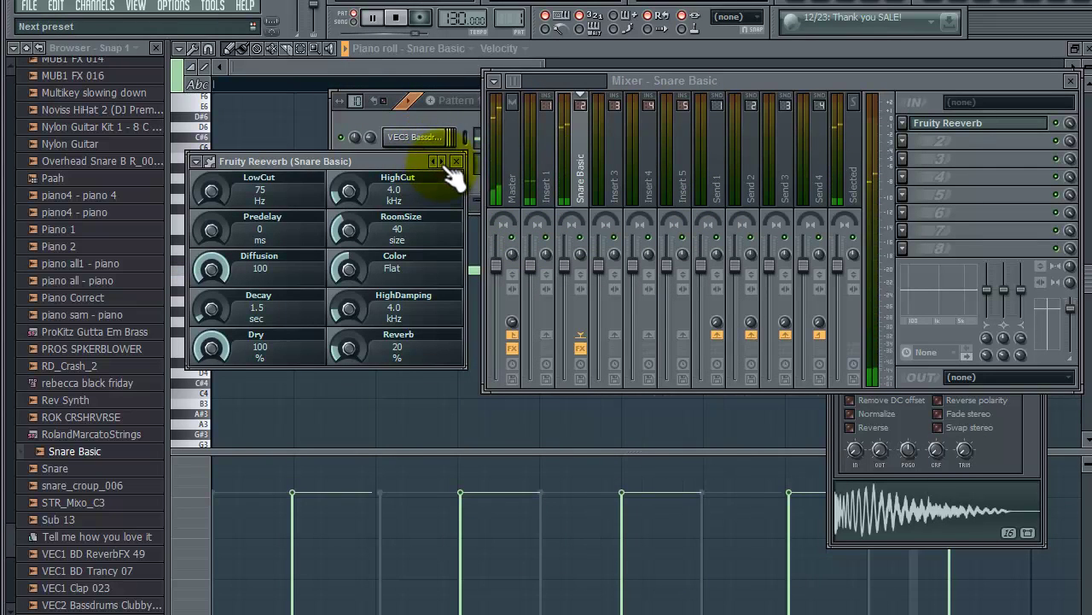
left_click(197, 161)
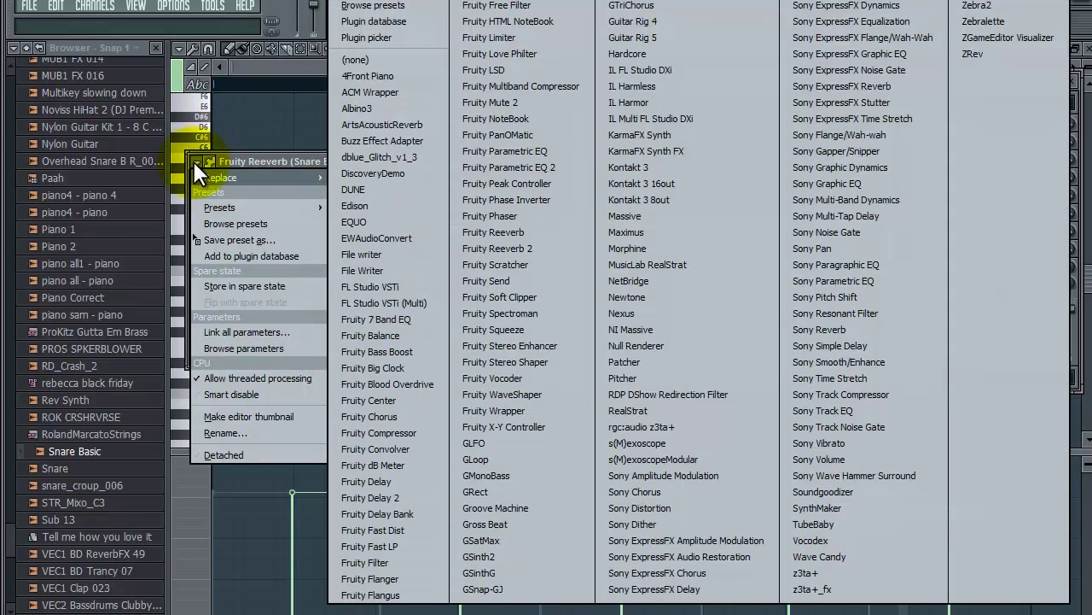
left_click(197, 161)
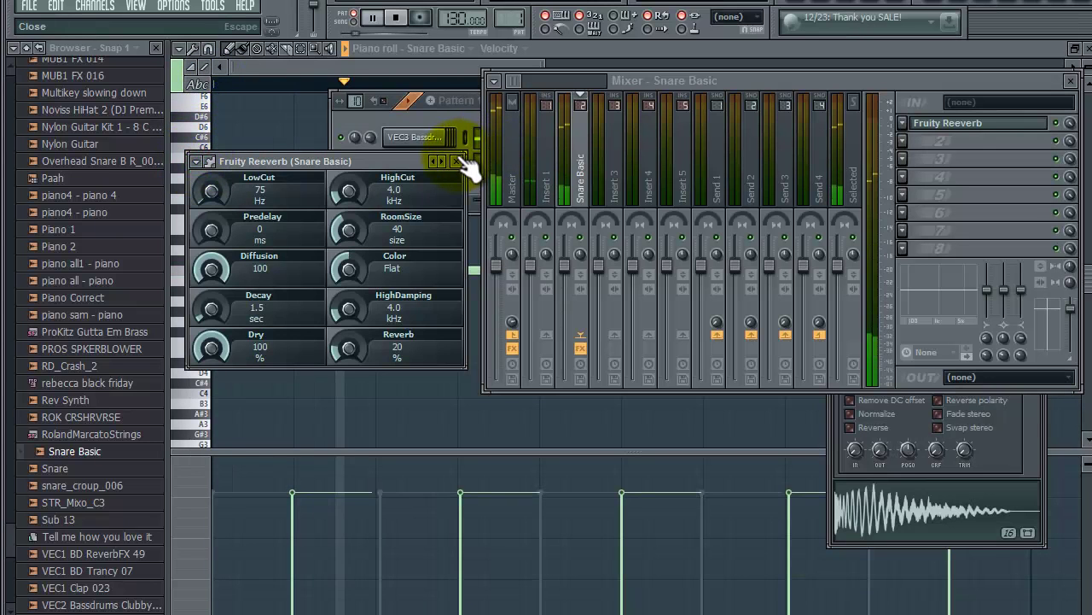
left_click(462, 161)
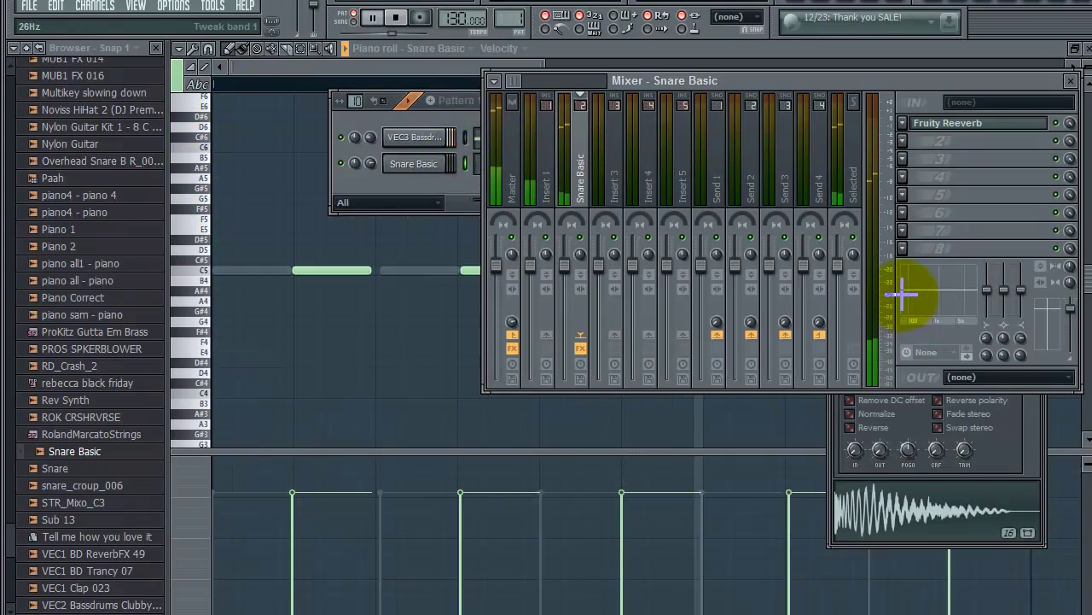
Lower the Snare Basic mixer track's low EQ band and reduce its middle EQ band to -7.4 dB.
left_click_drag(987, 291, 988, 317)
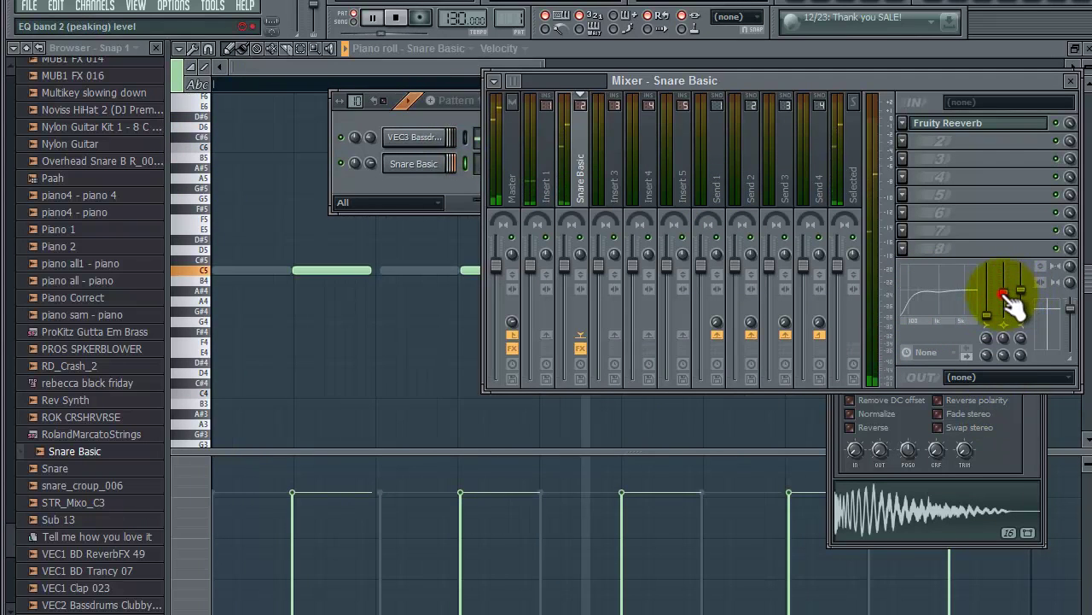
left_click_drag(1010, 300, 1000, 353)
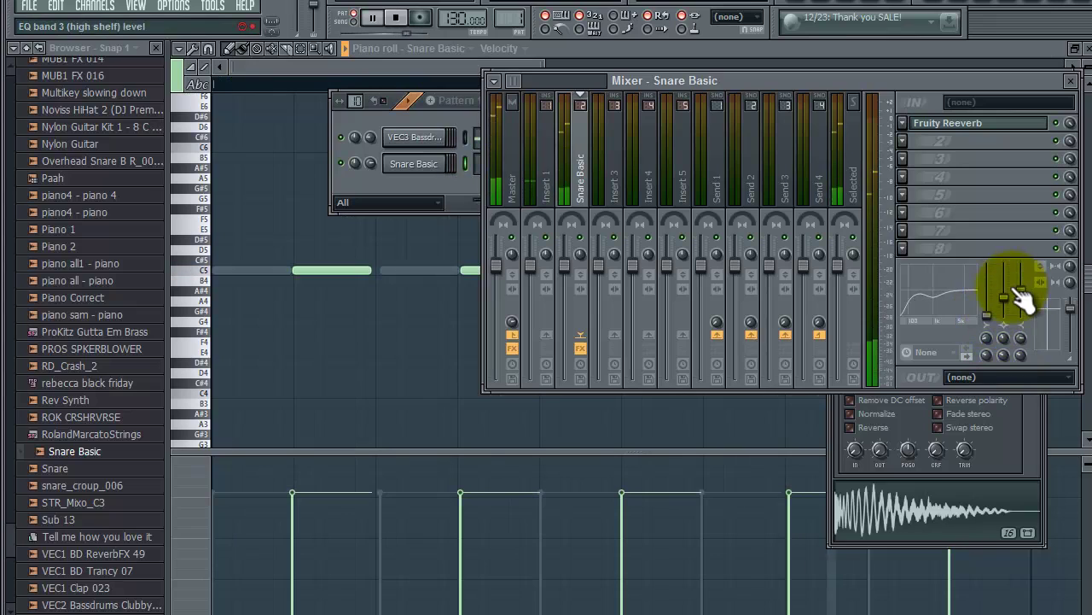
left_click_drag(1005, 297, 1008, 307)
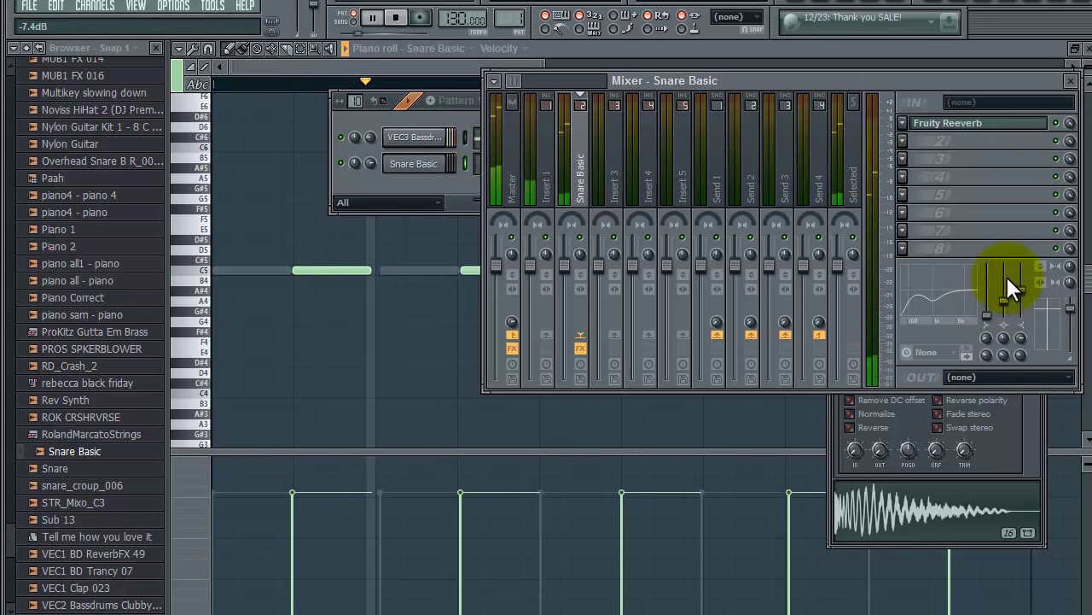
left_click(1070, 80)
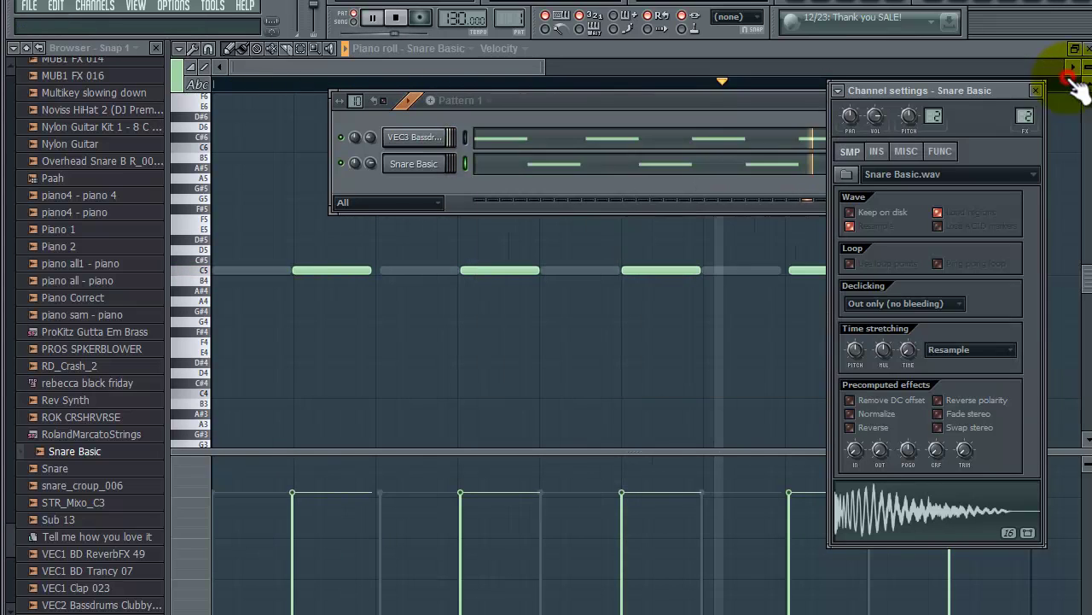
Collapse the expanded folders in the browser back to the top-level list.
left_click(13, 48)
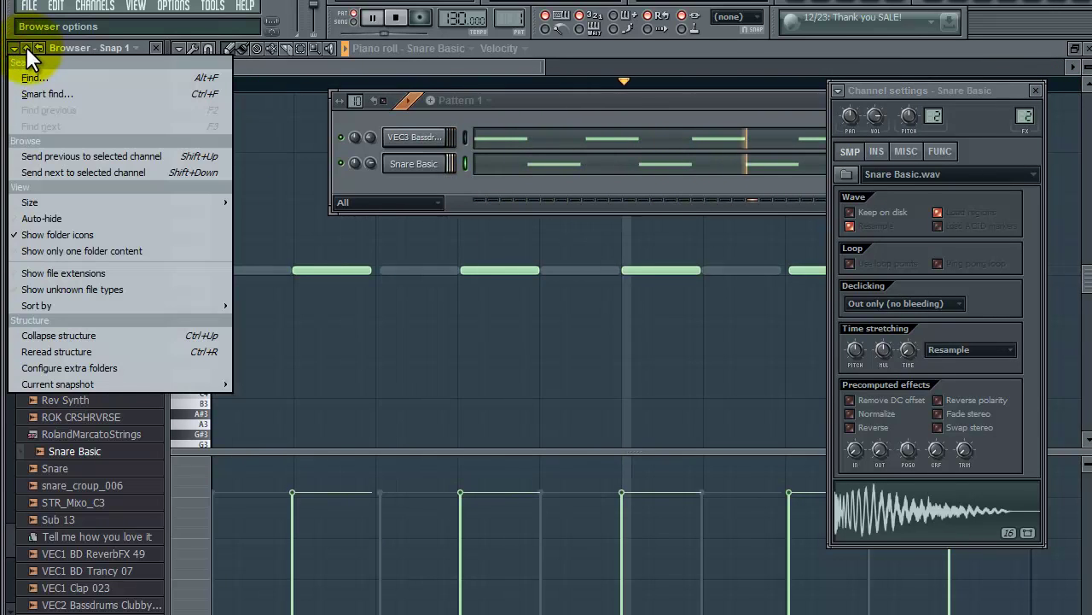
left_click(27, 47)
scroll(8, 62, "up", 20)
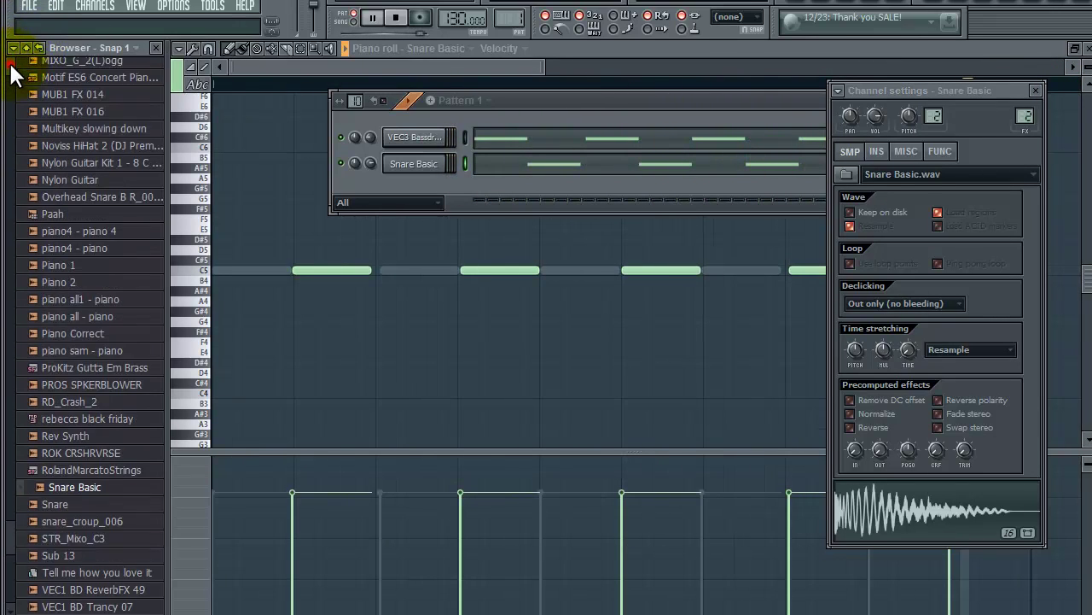
scroll(9, 61, "up", 8)
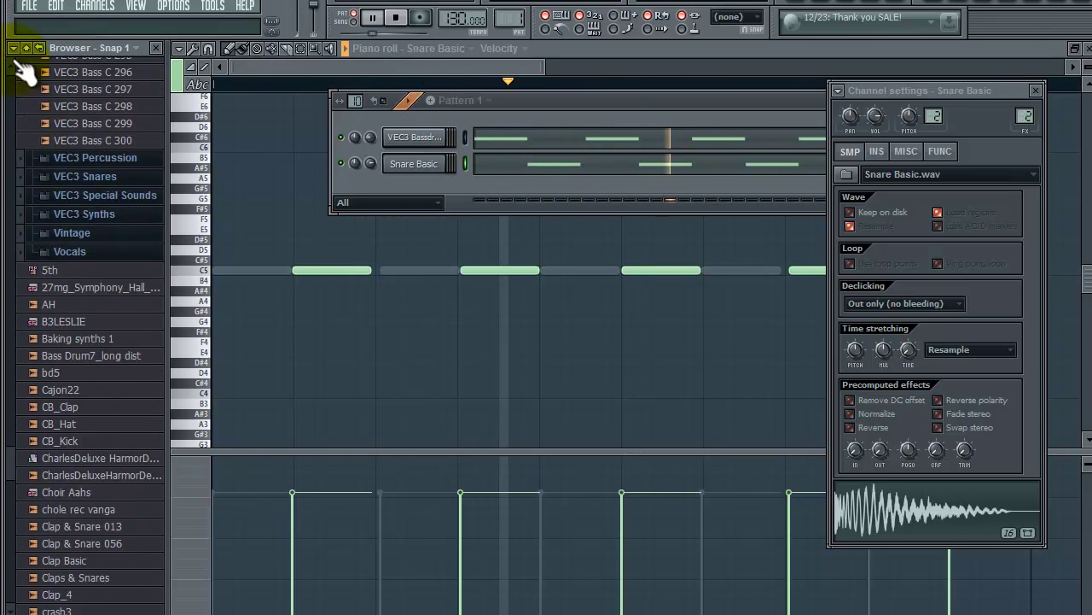
left_click(27, 48)
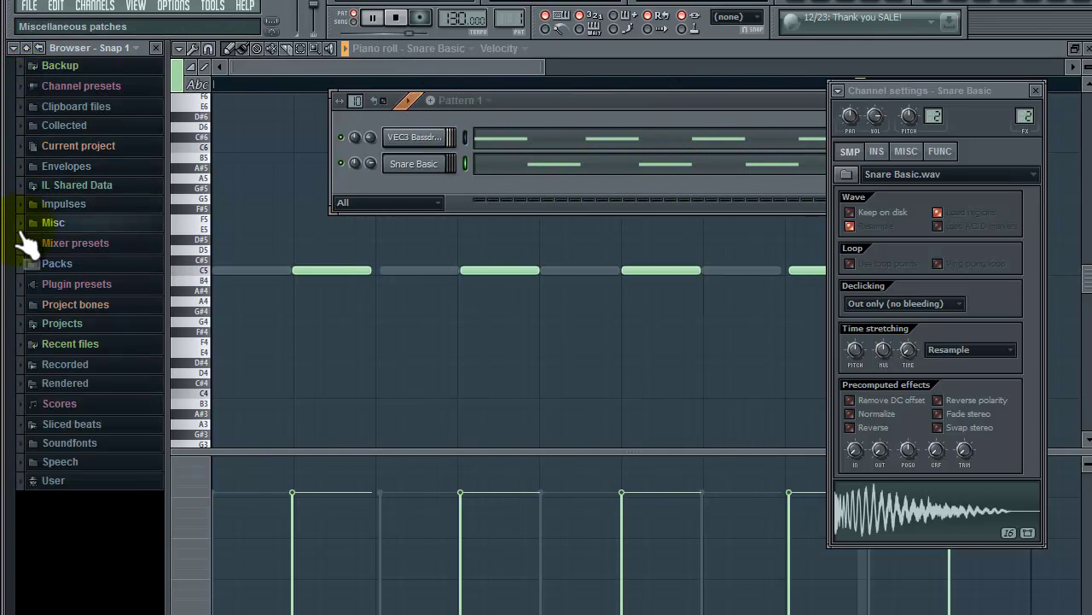
Stop playback and expand Packs, VEC3 Cymbals and VEC3 HH Closed in the browser.
left_click(23, 267)
scroll(26, 273, "down", 1)
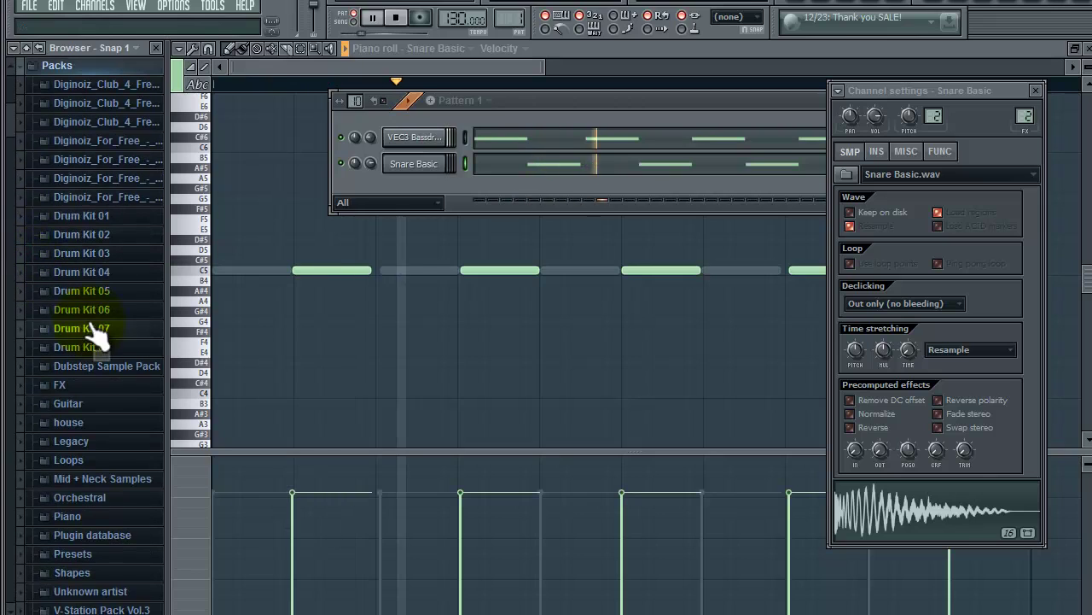
left_click(398, 19)
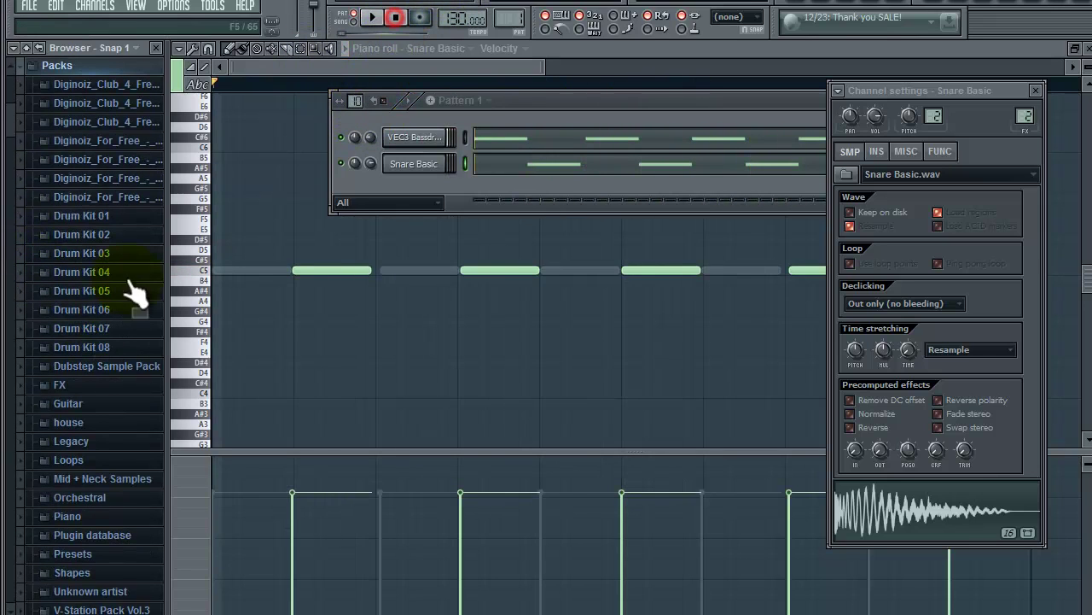
scroll(13, 604, "down", 13)
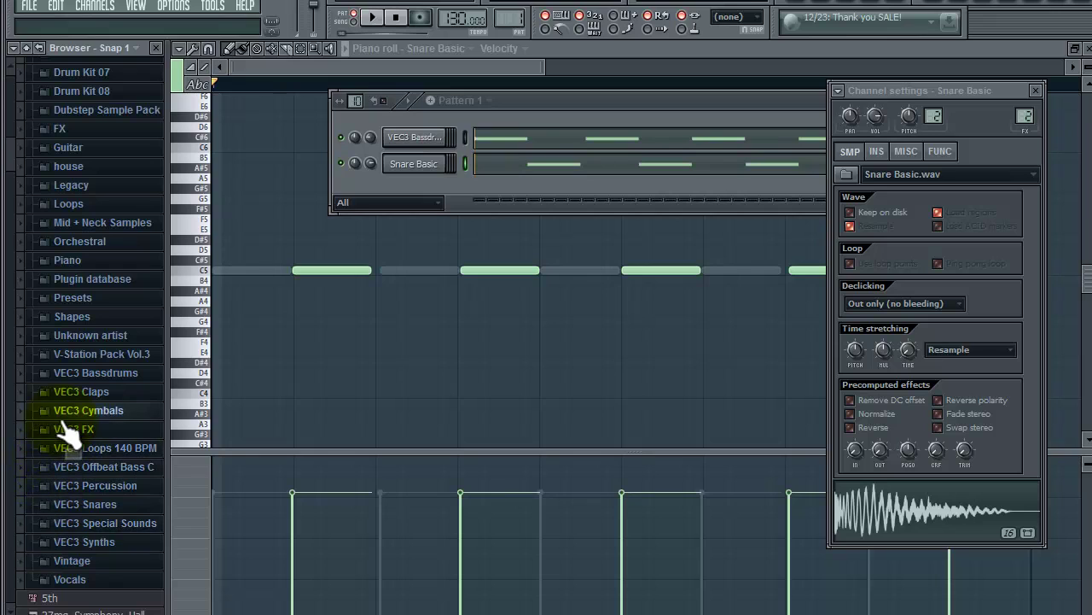
left_click(21, 412)
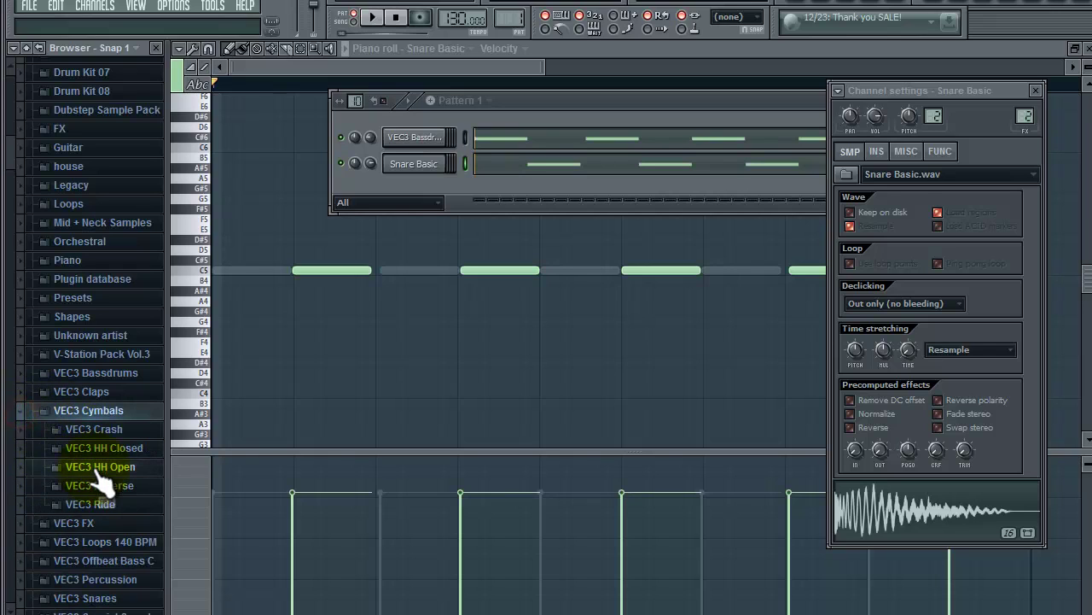
left_click(22, 448)
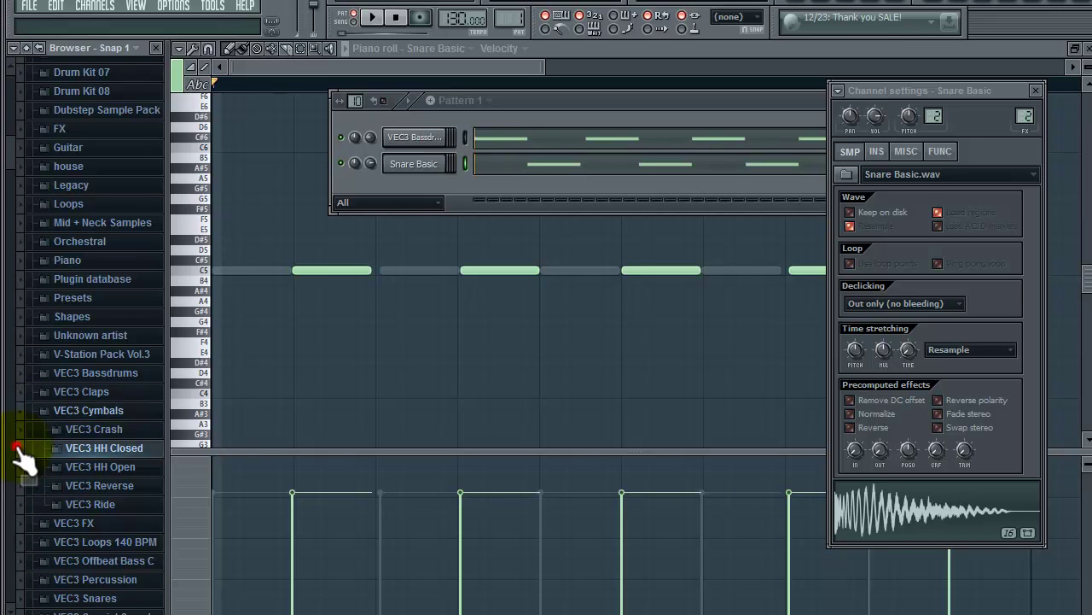
Audition closed hi-hat samples and add VEC3 Cymbals HH Closed 05 as a new channel below Snare Basic.
left_click(120, 309)
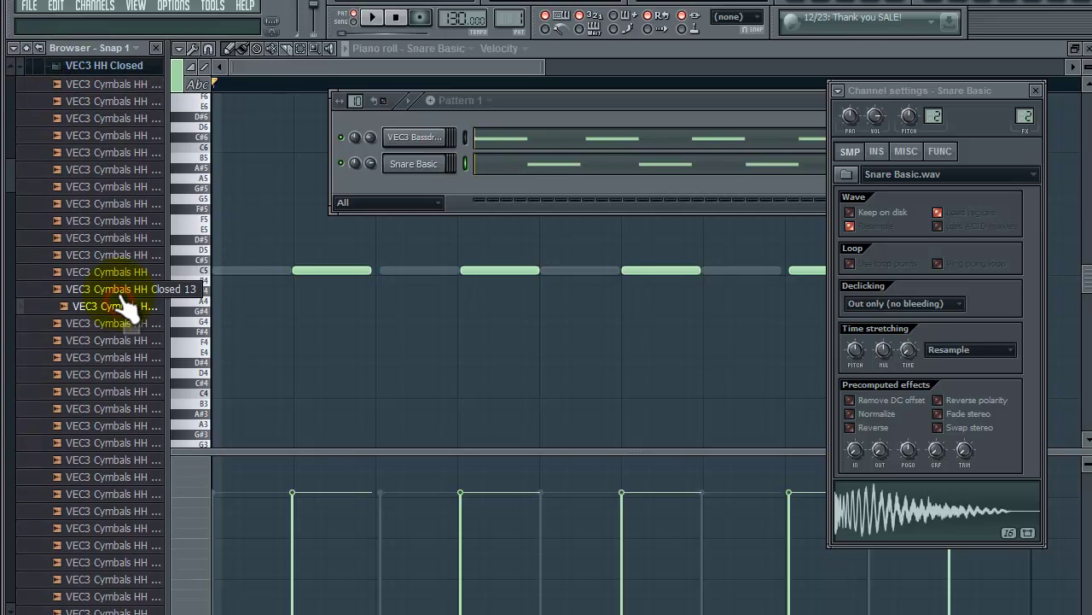
left_click(117, 169)
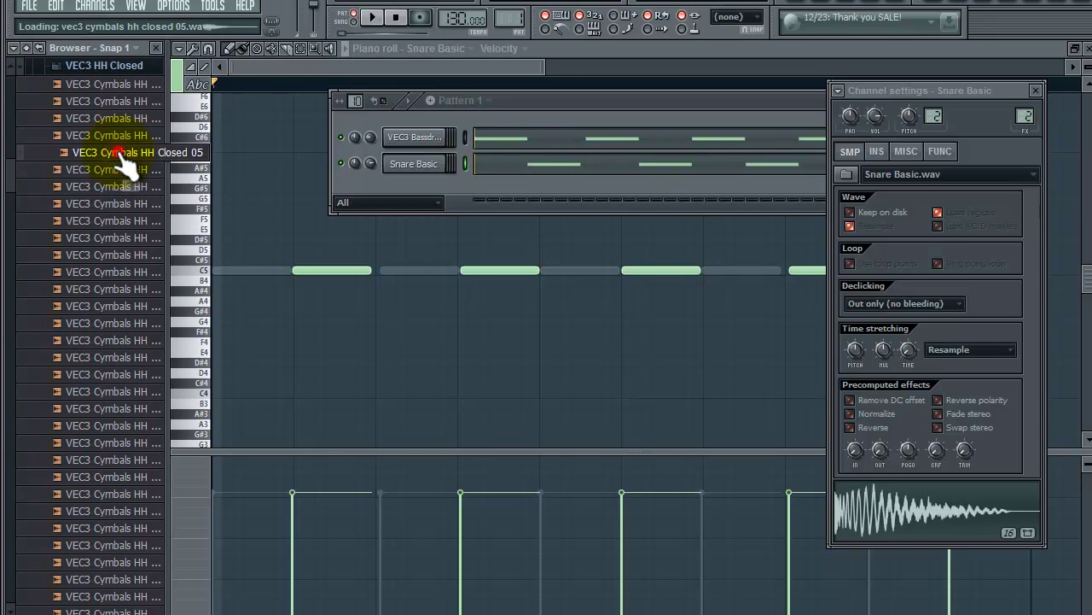
left_click_drag(397, 186, 406, 189)
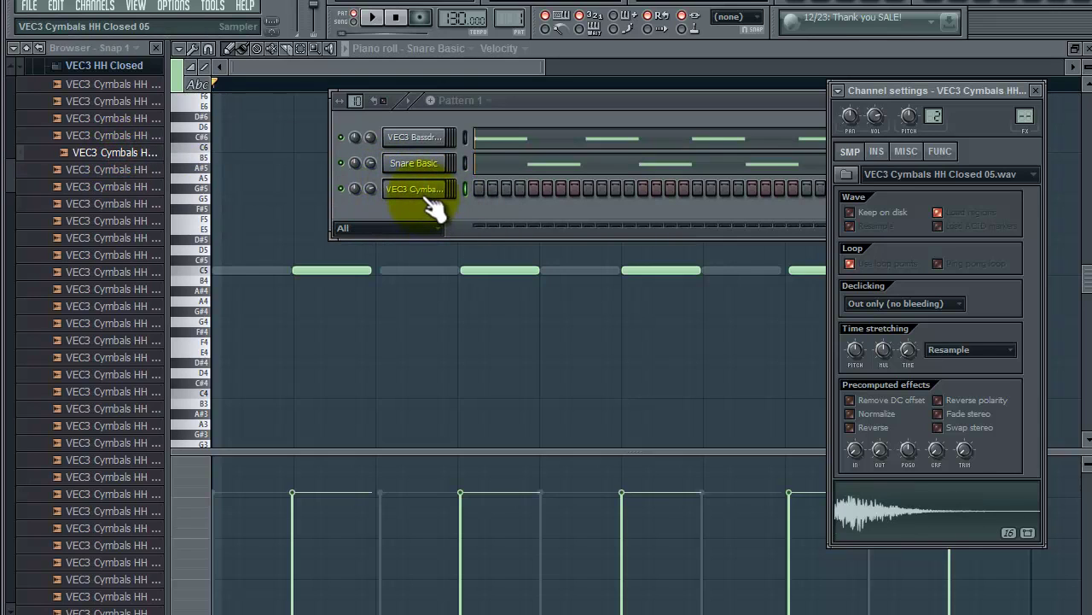
Fill every second step of the VEC3 Cymbals hi-hat channel, start playback and lower the channel's volume.
left_click(427, 196)
right_click(418, 188)
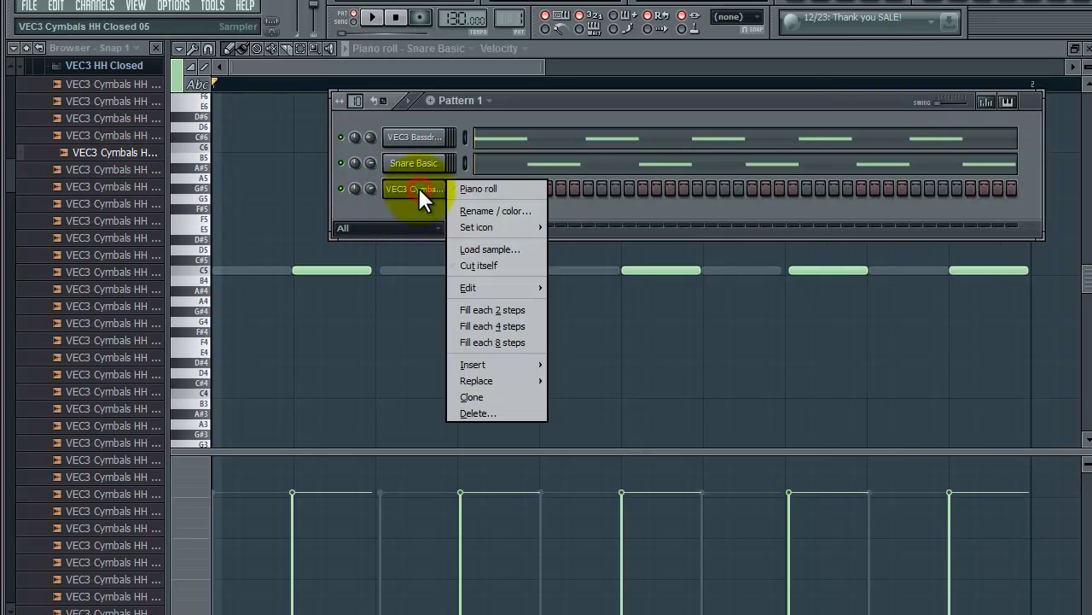
left_click(500, 309)
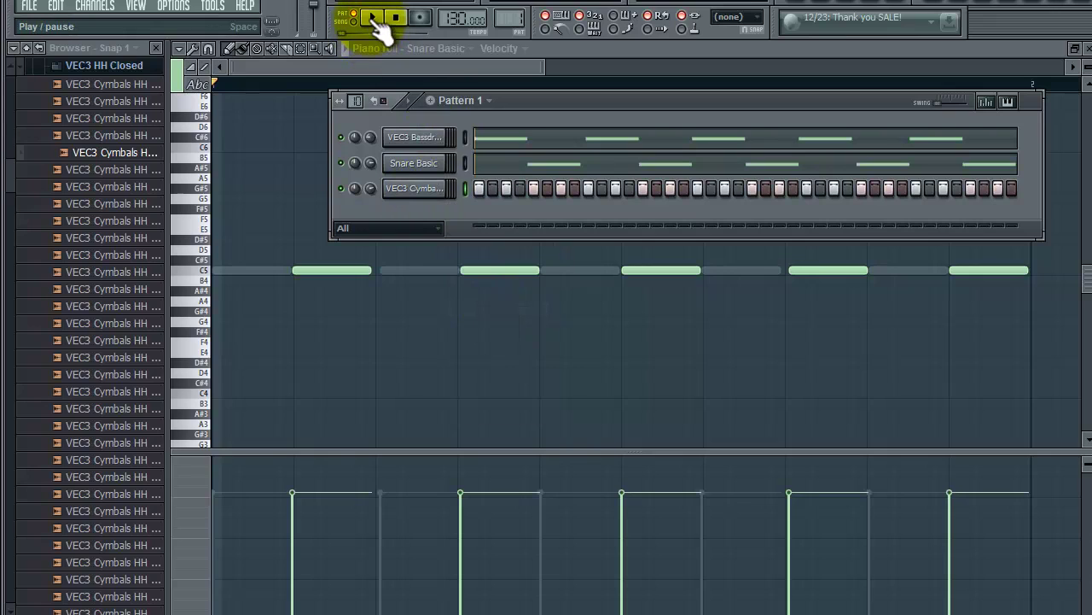
left_click(373, 17)
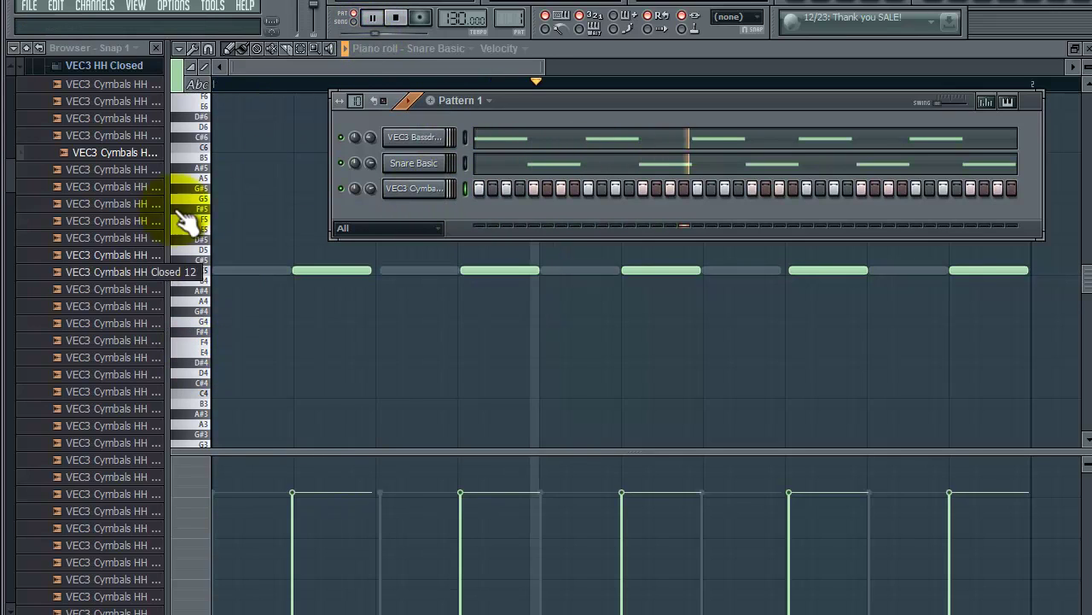
left_click_drag(370, 187, 376, 319)
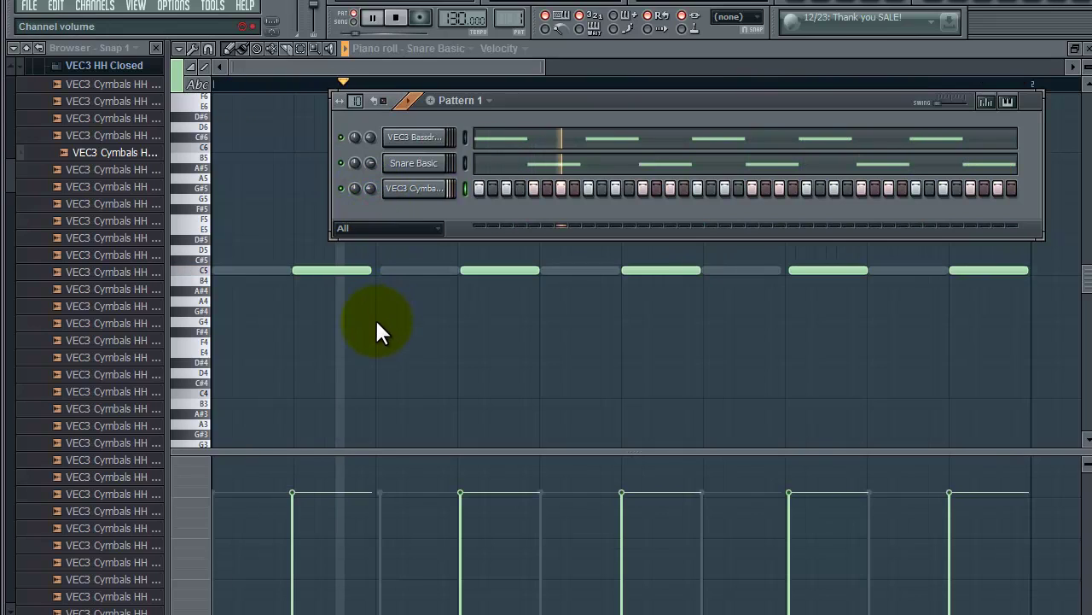
Assign the hi-hat channel to a free mixer track and load Fruity Delay into that track's first effect slot.
left_click(414, 192)
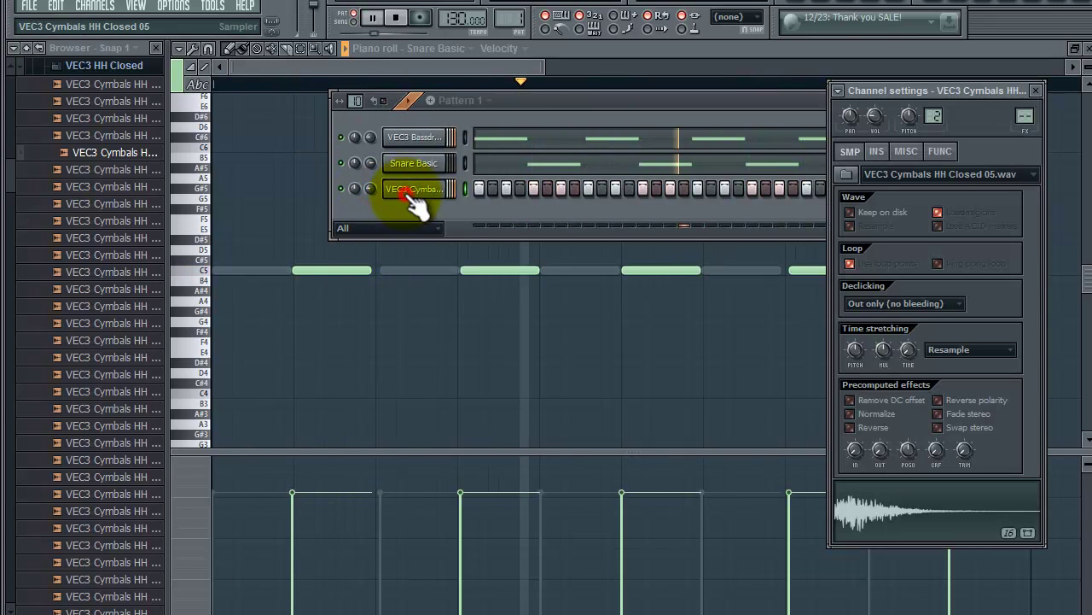
left_click(838, 91)
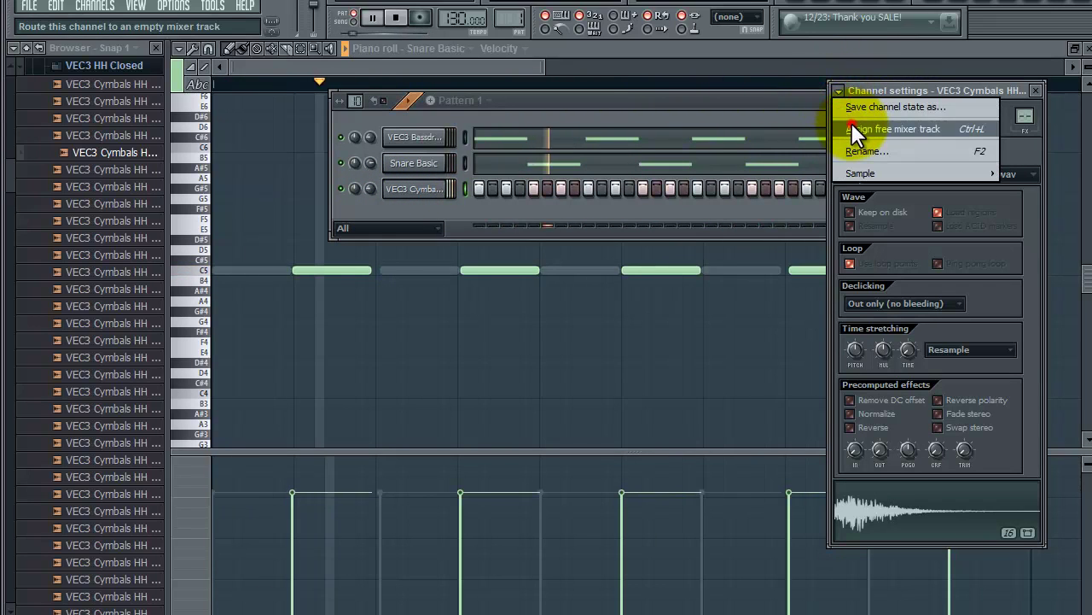
left_click(852, 126)
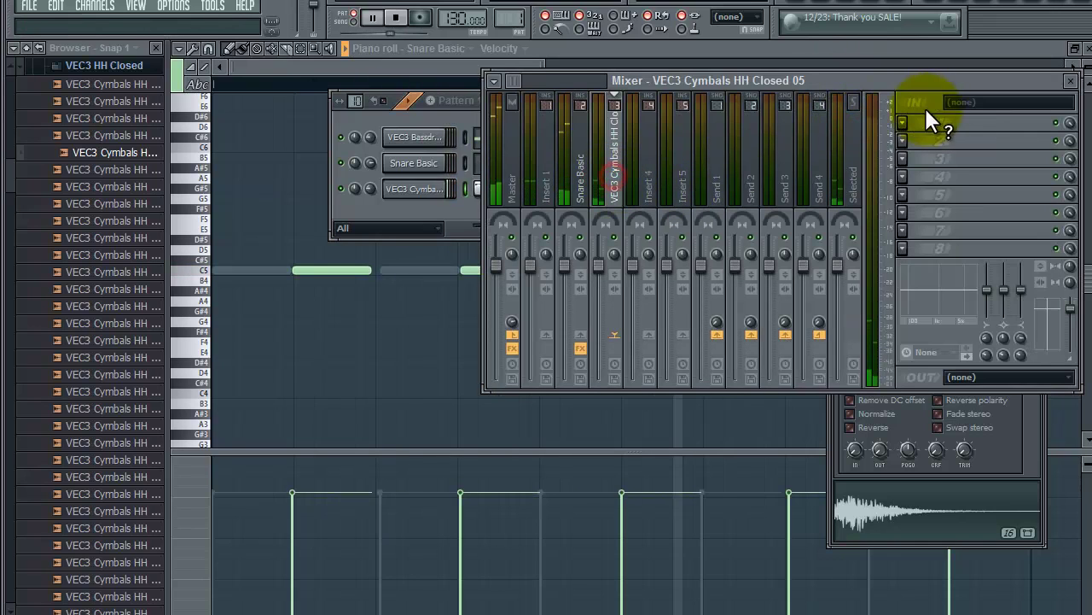
left_click(901, 121)
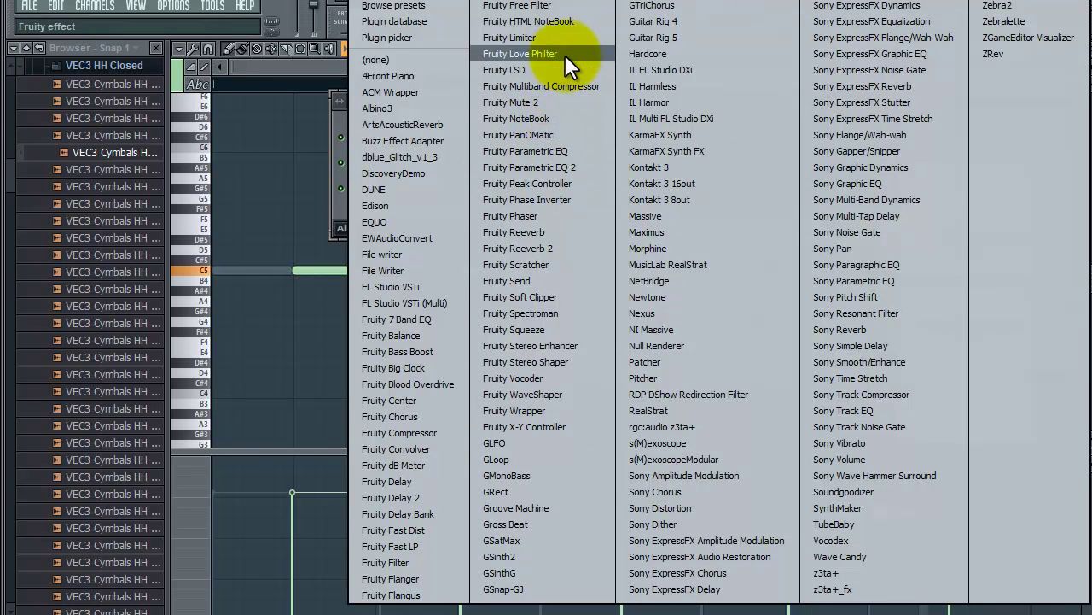
left_click(378, 481)
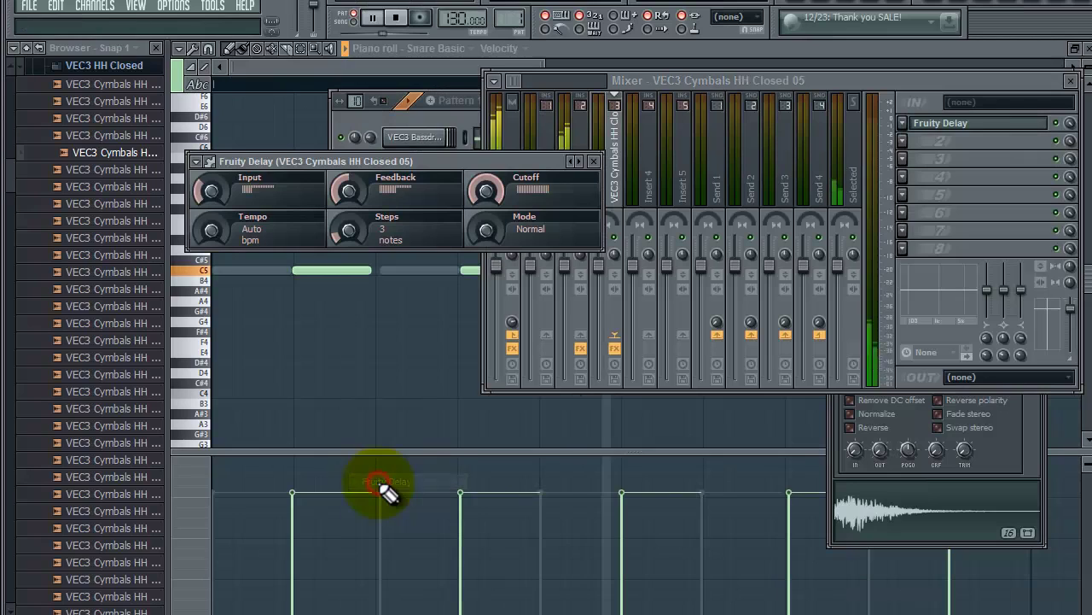
Audition the Fruity Delay presets, including Ambient and Double Attack, return to Default, and close the plugin and mixer.
left_click(579, 161)
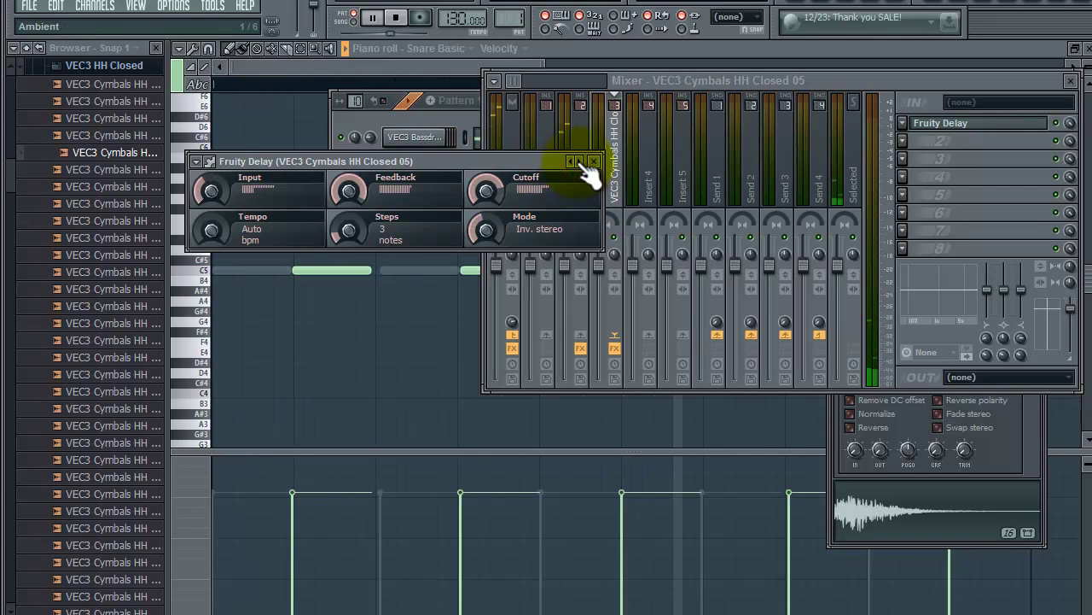
left_click(579, 161)
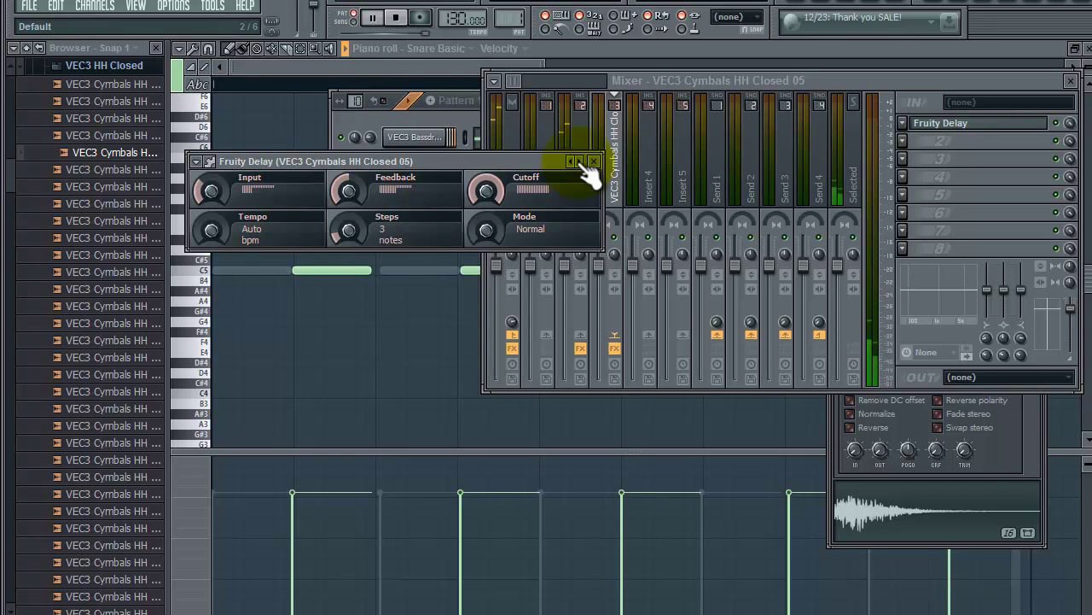
left_click(578, 161)
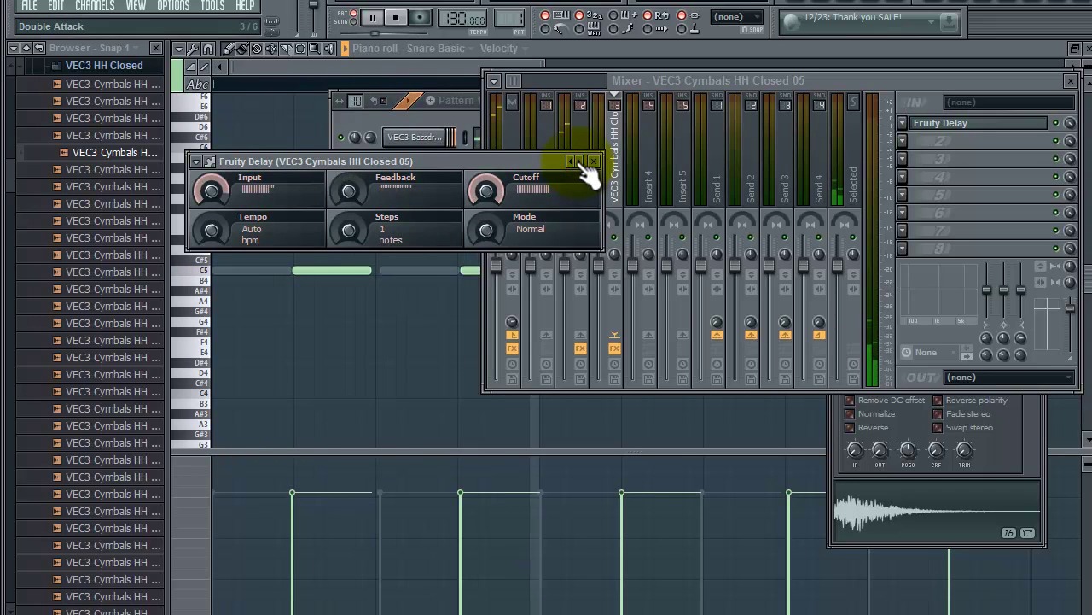
left_click(579, 162)
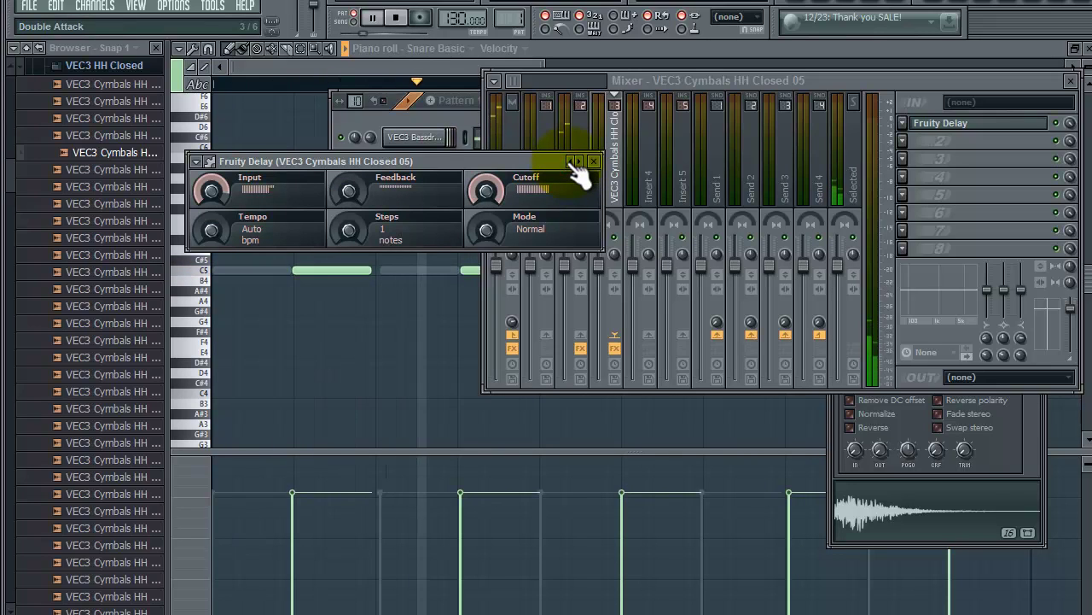
left_click(570, 162)
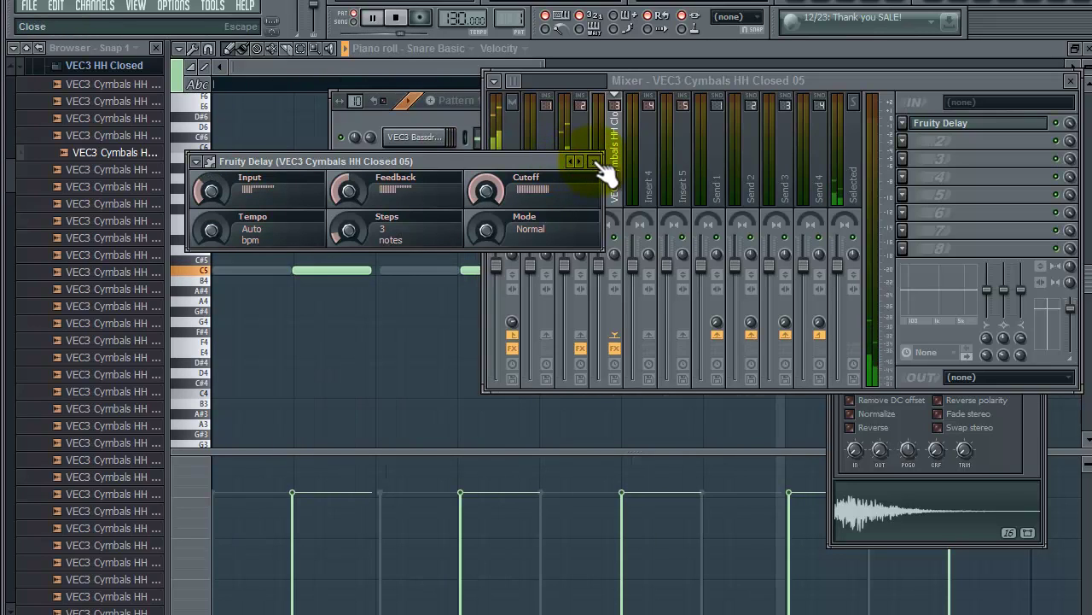
left_click(593, 161)
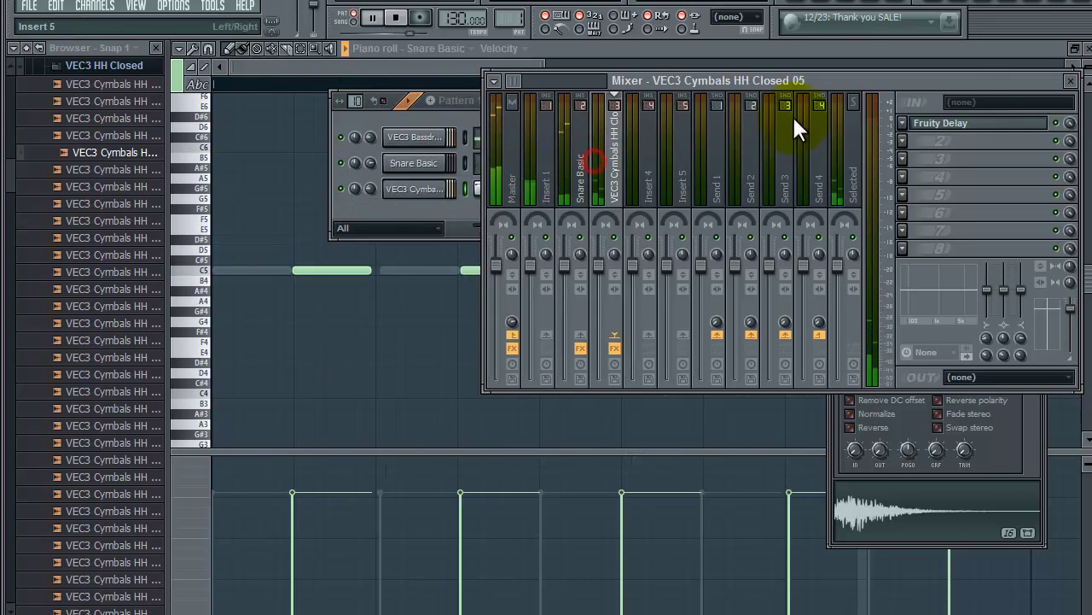
left_click(1070, 80)
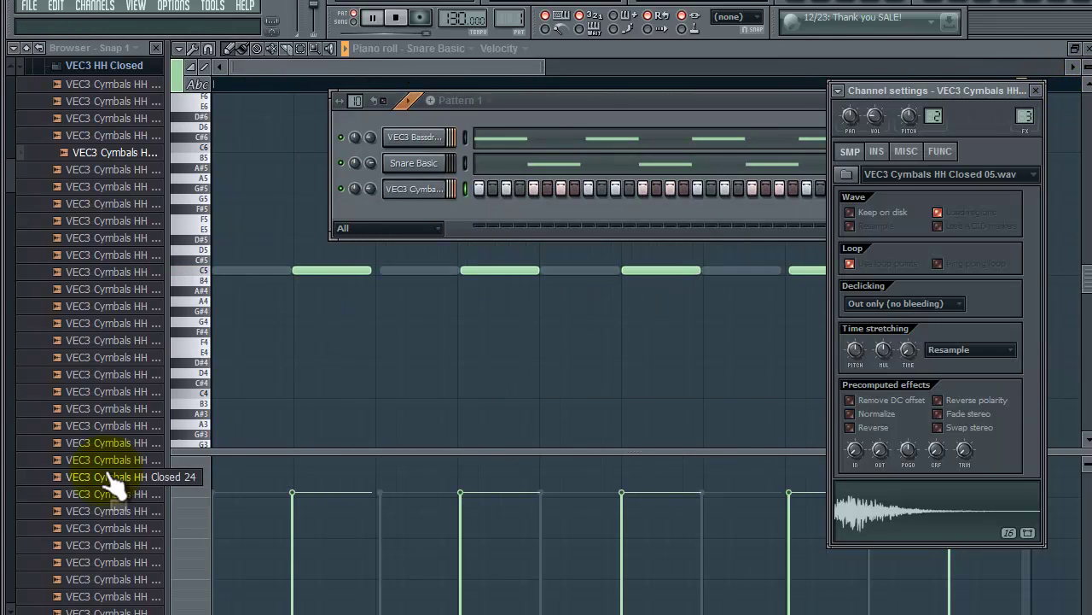
Collapse the browser folders, run a smart search for "Shaker" and add the Shaker01 sample as a new channel.
key("space")
left_click(38, 48)
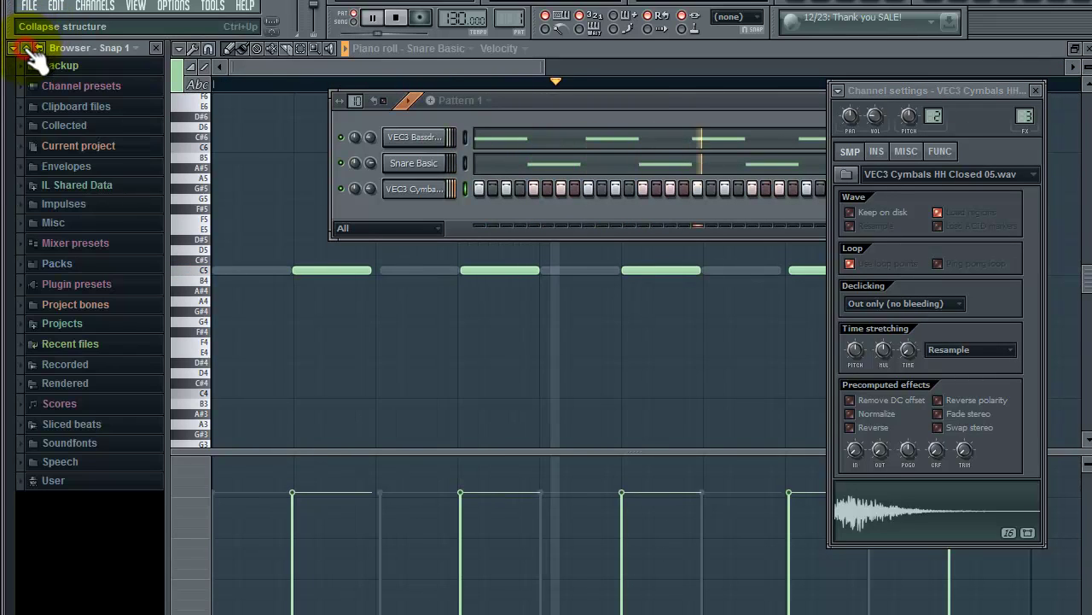
left_click(13, 46)
left_click(39, 93)
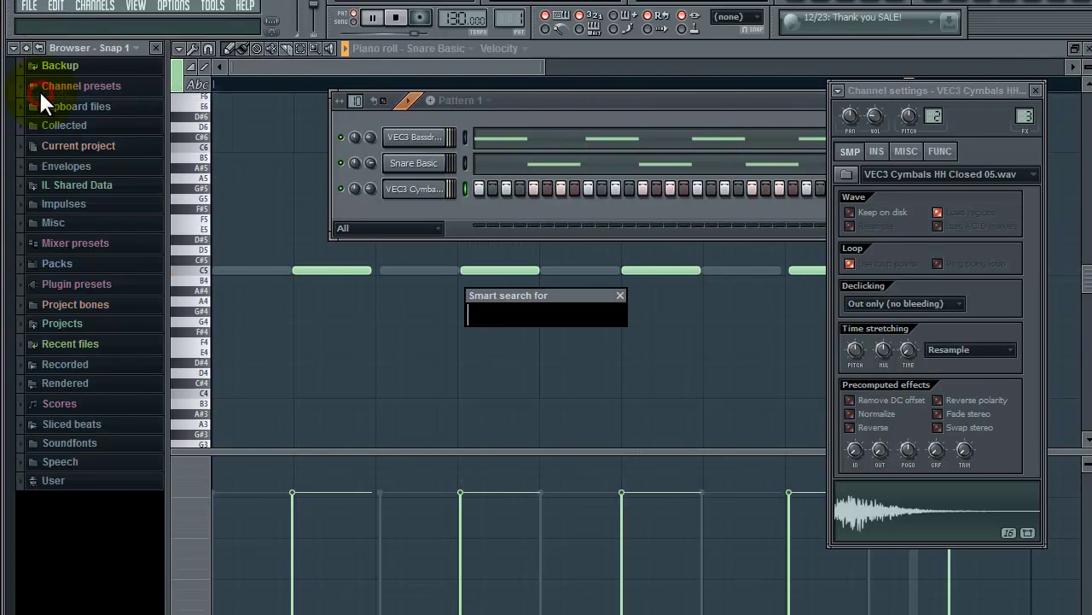
type("Shaker")
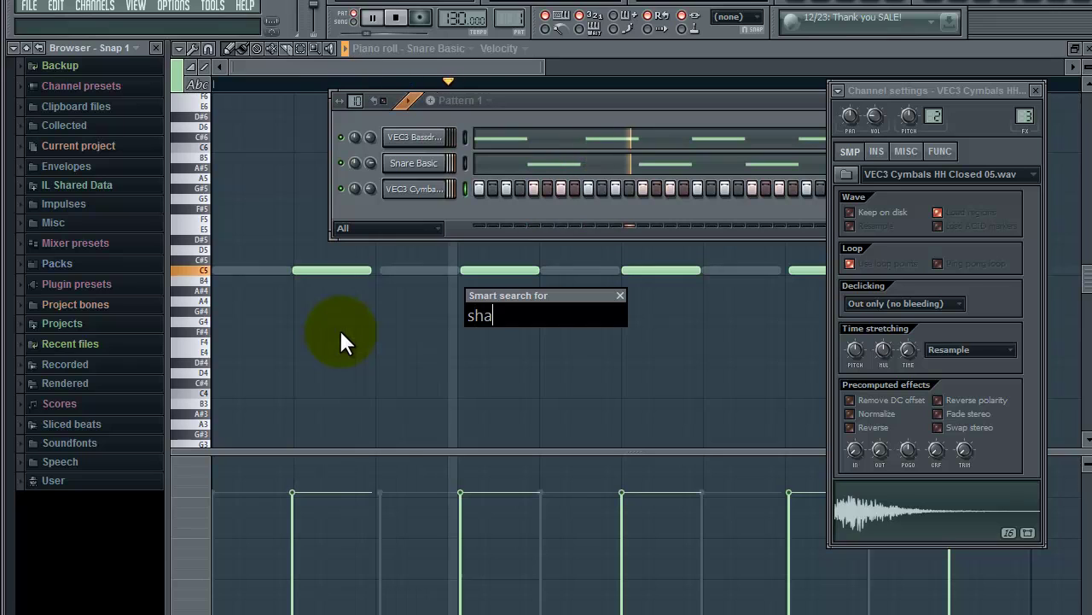
key("Return")
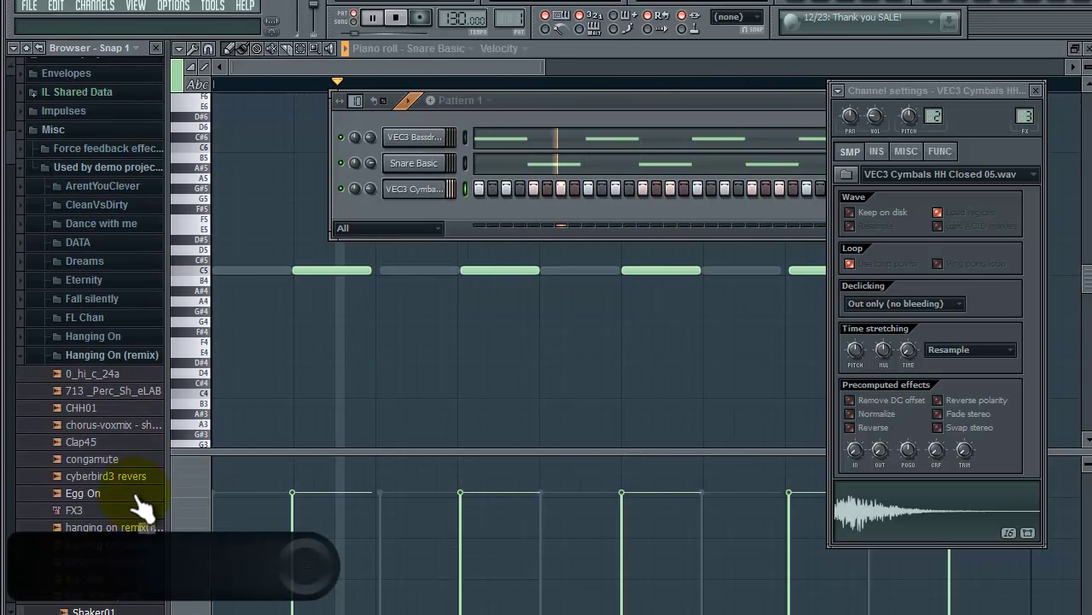
left_click_drag(94, 609, 422, 223)
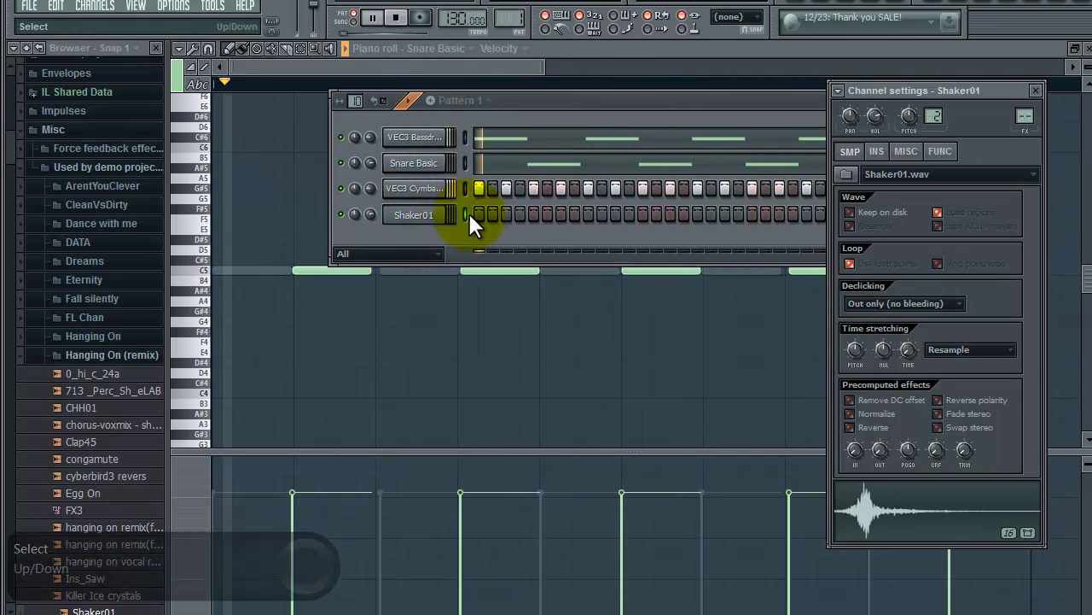
Fill every step of the Shaker01 channel, lower its volume and stop playback.
left_click(466, 213)
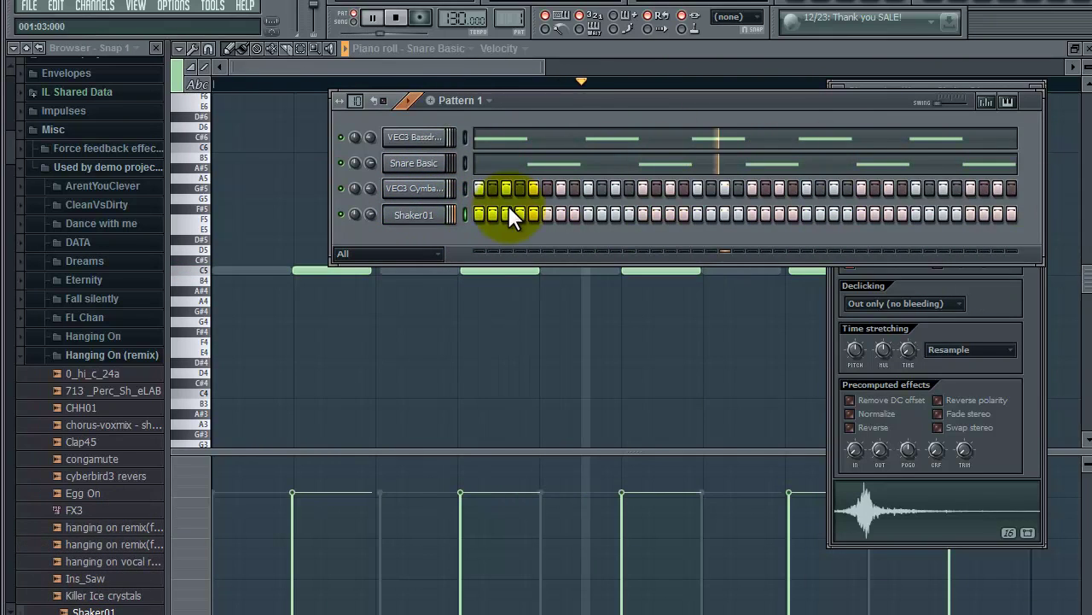
left_click_drag(369, 213, 386, 349)
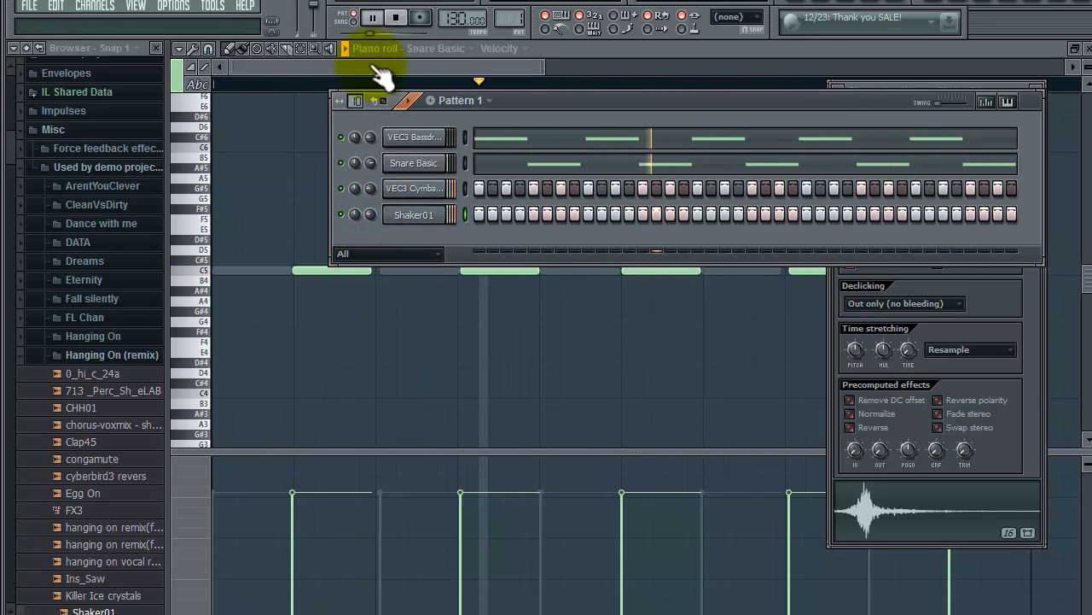
left_click(396, 17)
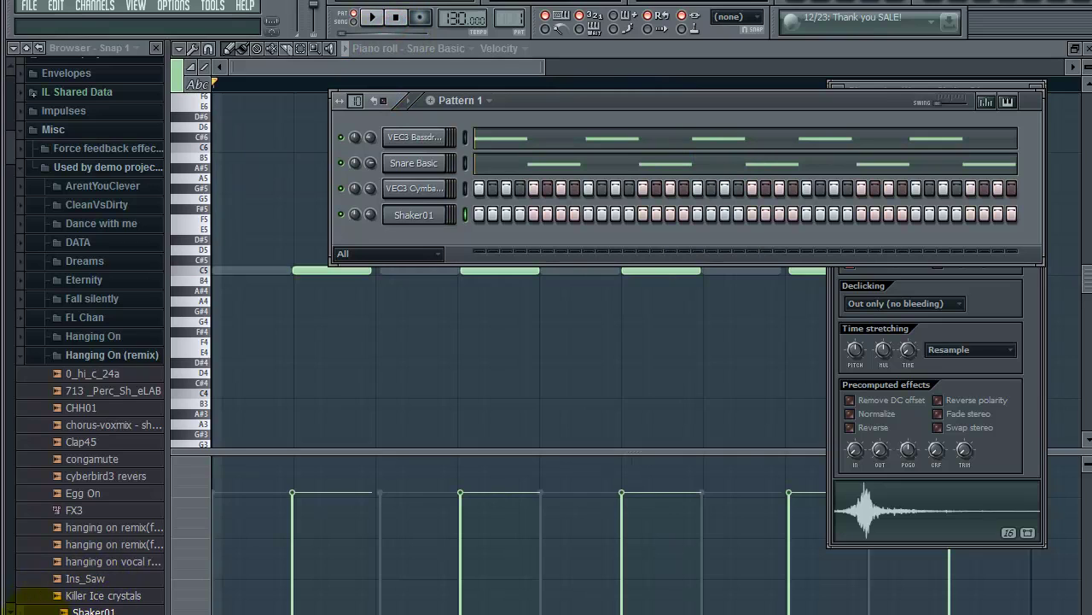
Search the computer's files for "joe sat" and dismiss the results.
left_click(16, 607)
type("jo")
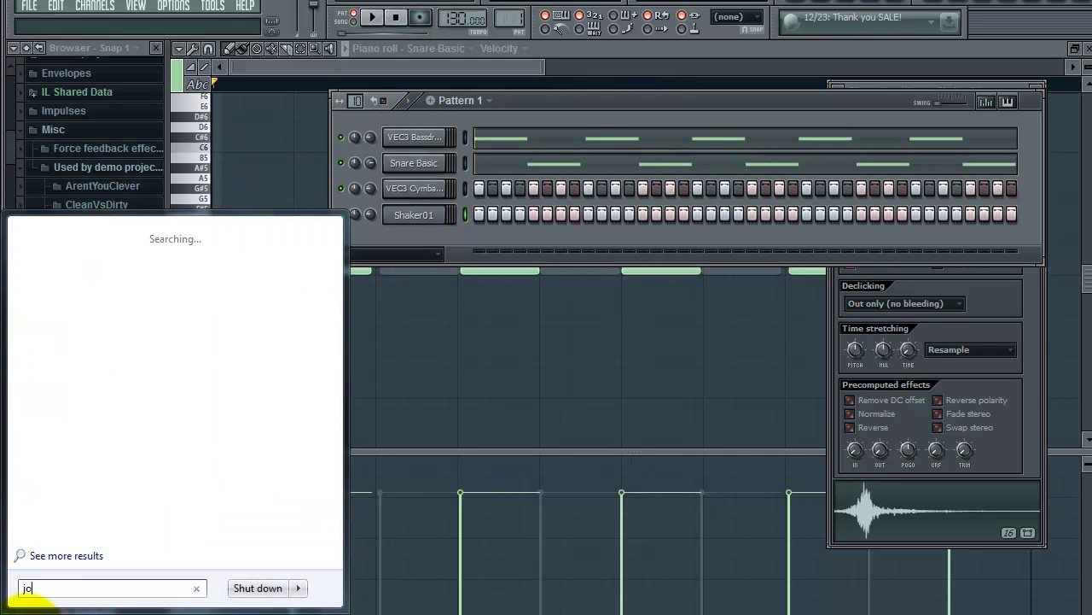
type("e sat")
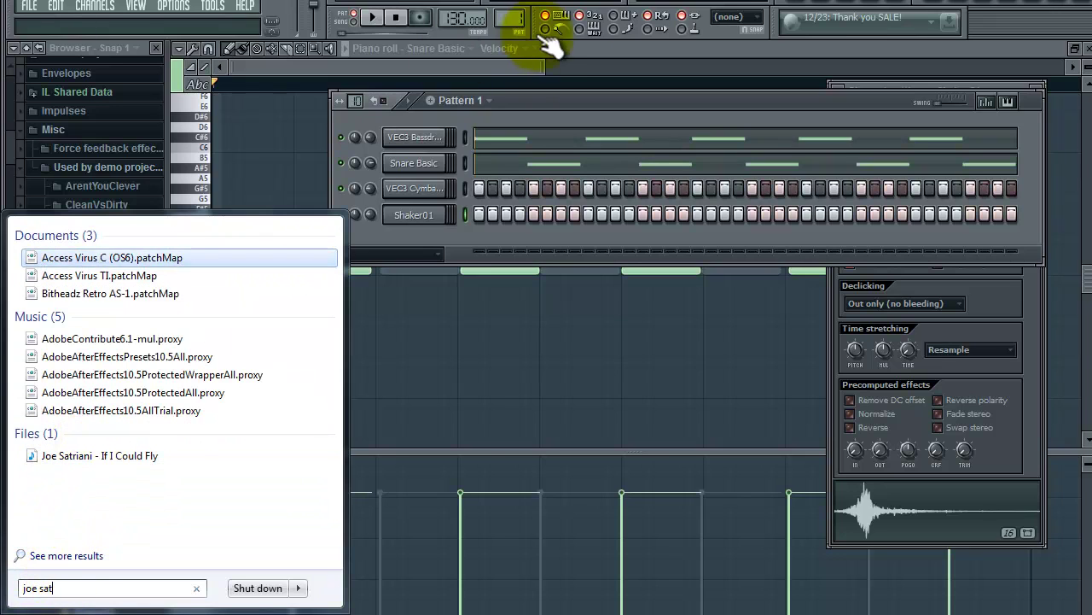
left_click(806, 4)
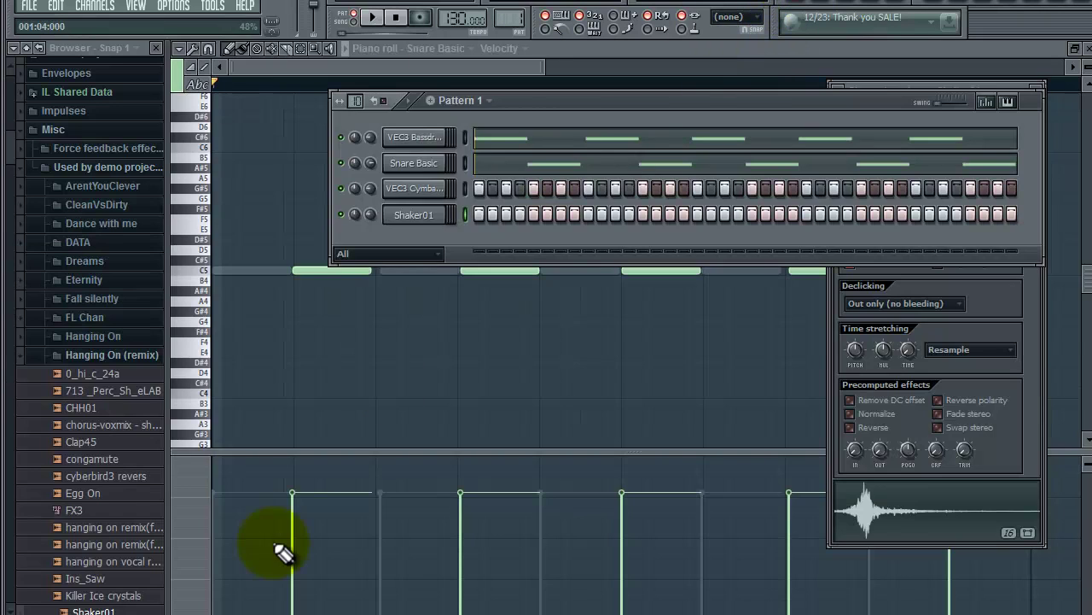
Find the song "Joe Satriani - If I Could Fly" by searching "joe sat" and place it in the playlist at the start of Track 1.
left_click(804, 2)
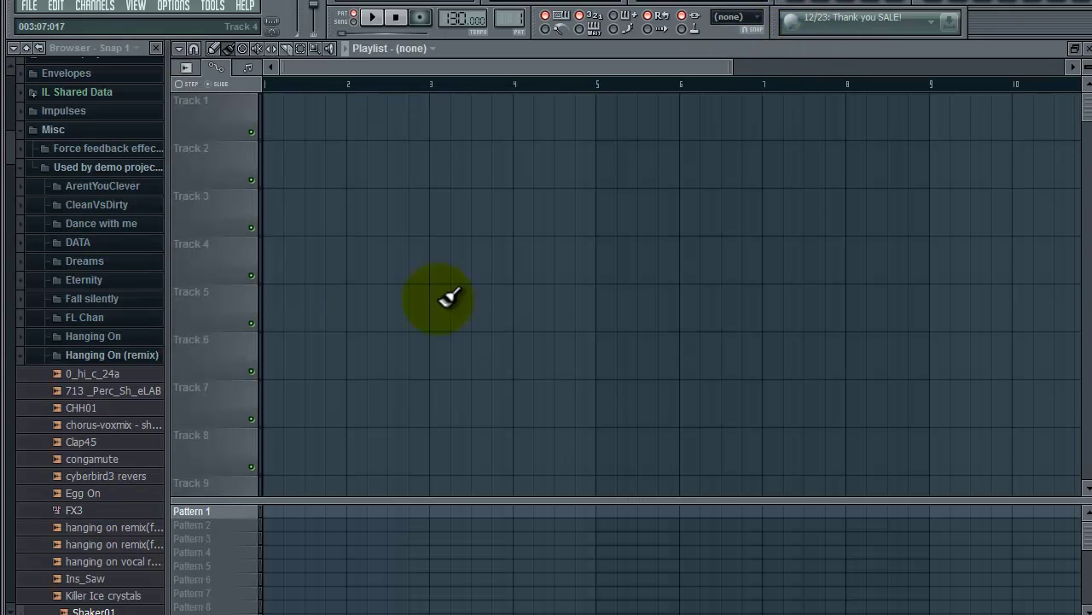
left_click(24, 609)
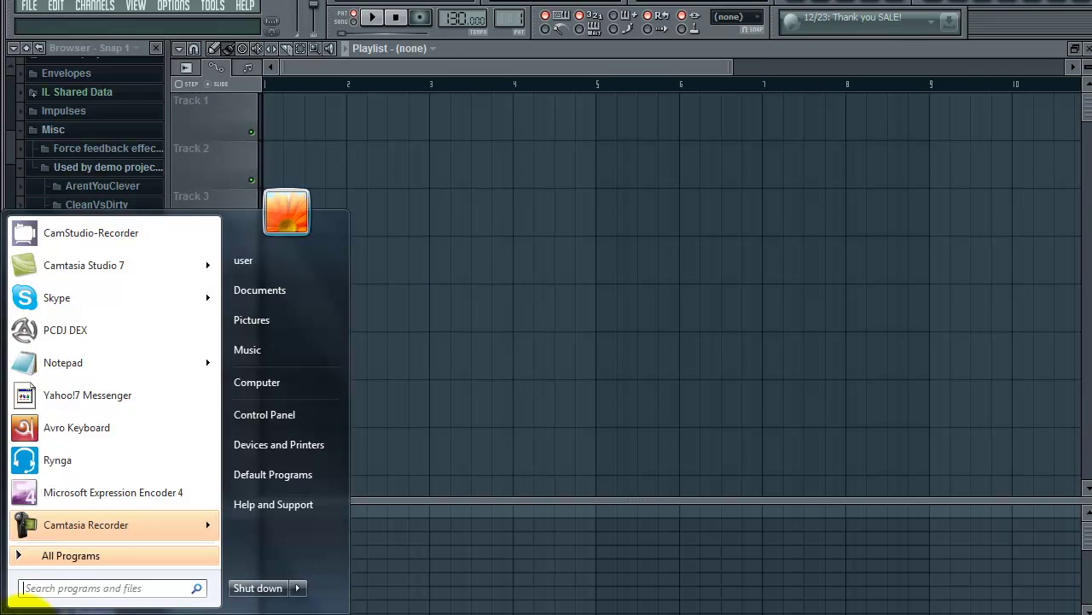
type("joe ")
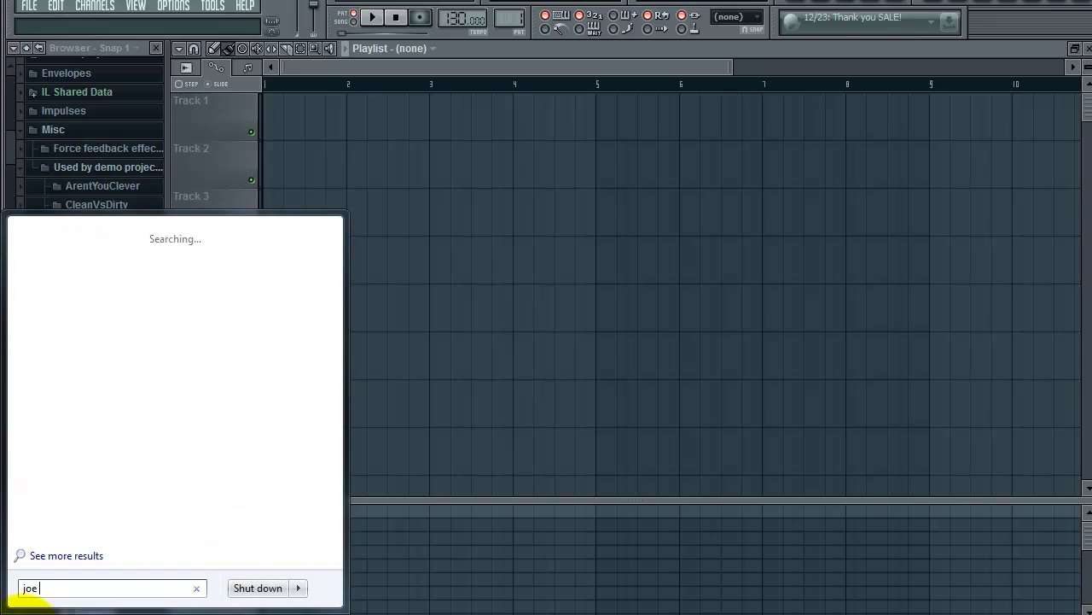
type("sat")
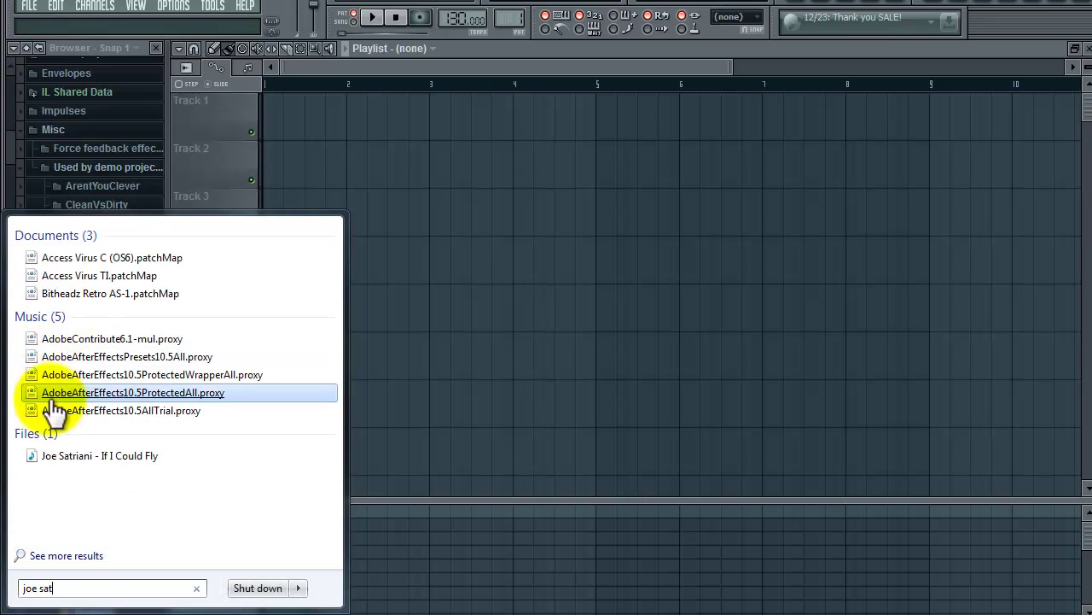
left_click_drag(68, 456, 289, 144)
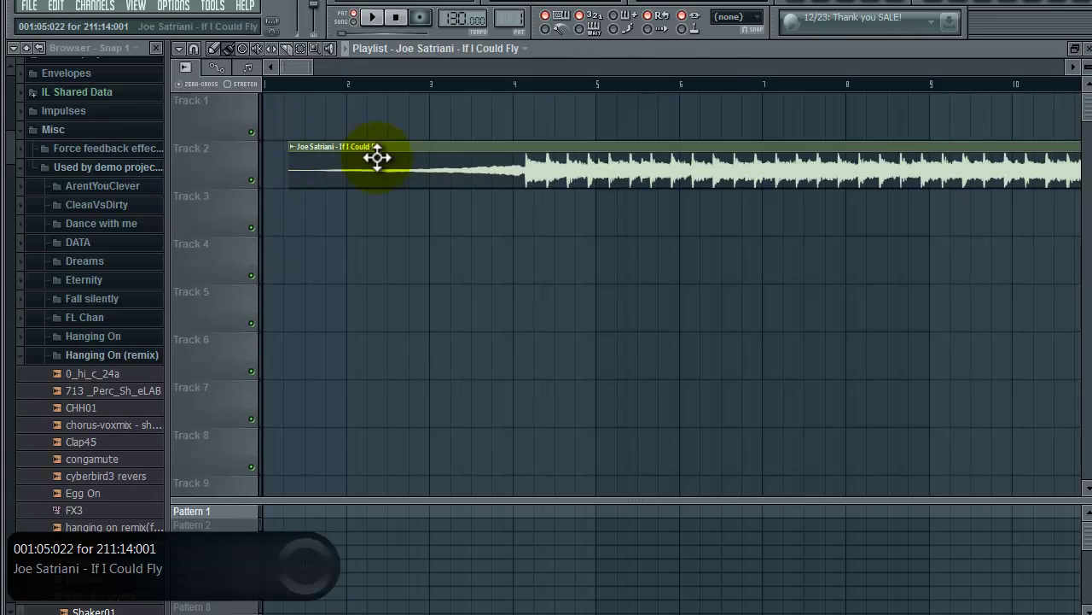
left_click_drag(400, 165, 361, 109)
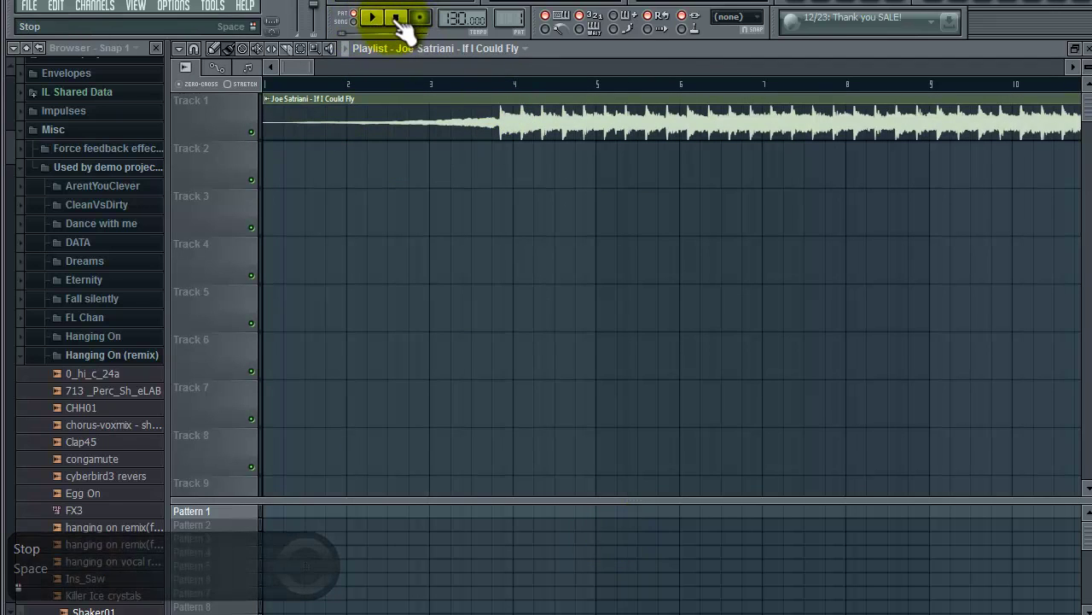
Display all channels in the step sequencer and lower the volume of the Joe Satriani audio channel.
left_click(833, 3)
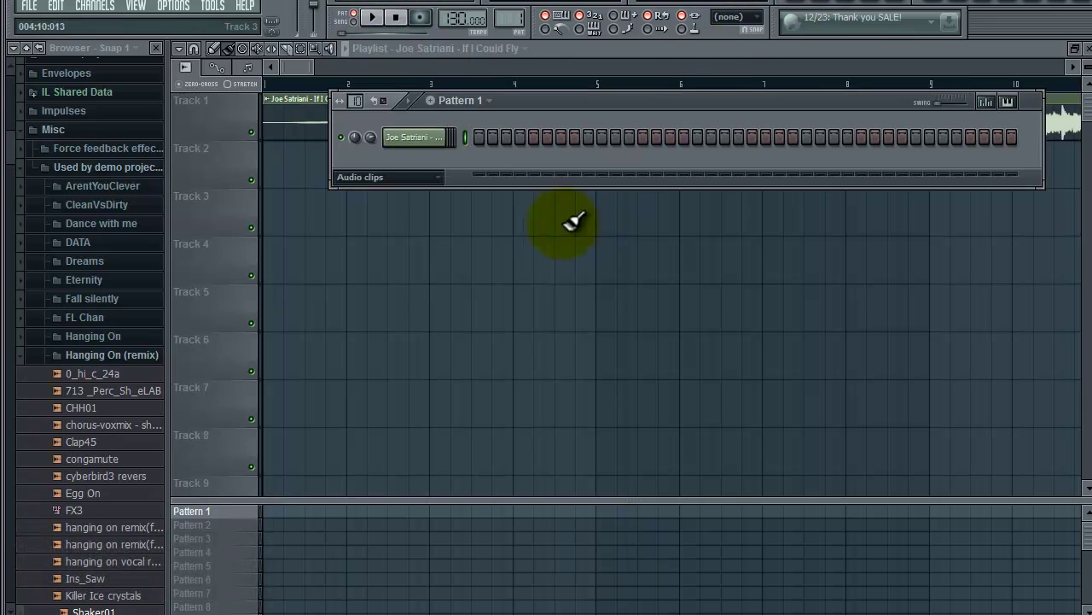
left_click(437, 177)
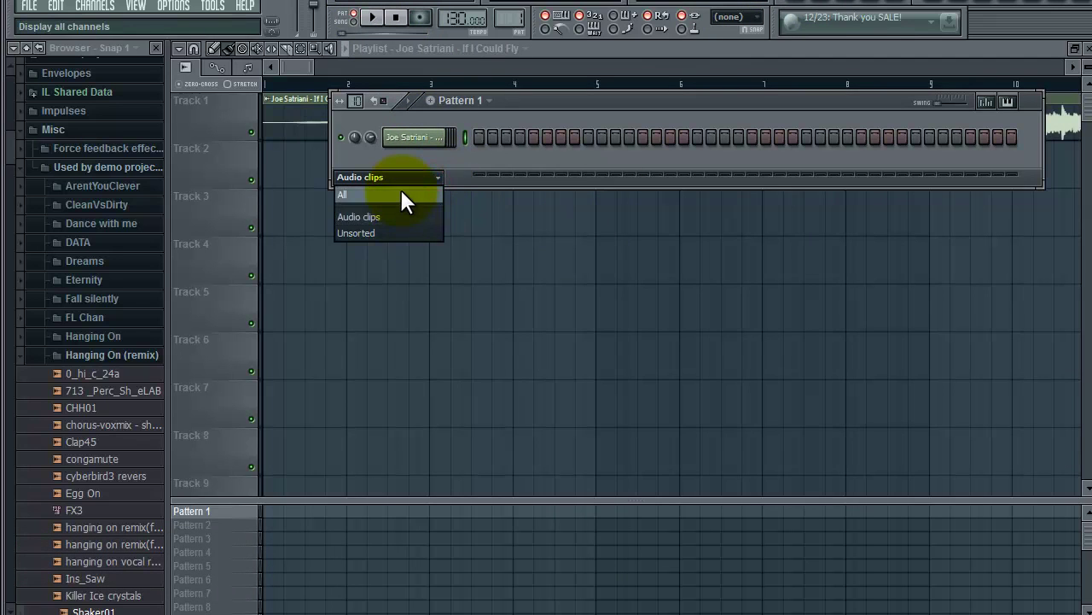
left_click(402, 194)
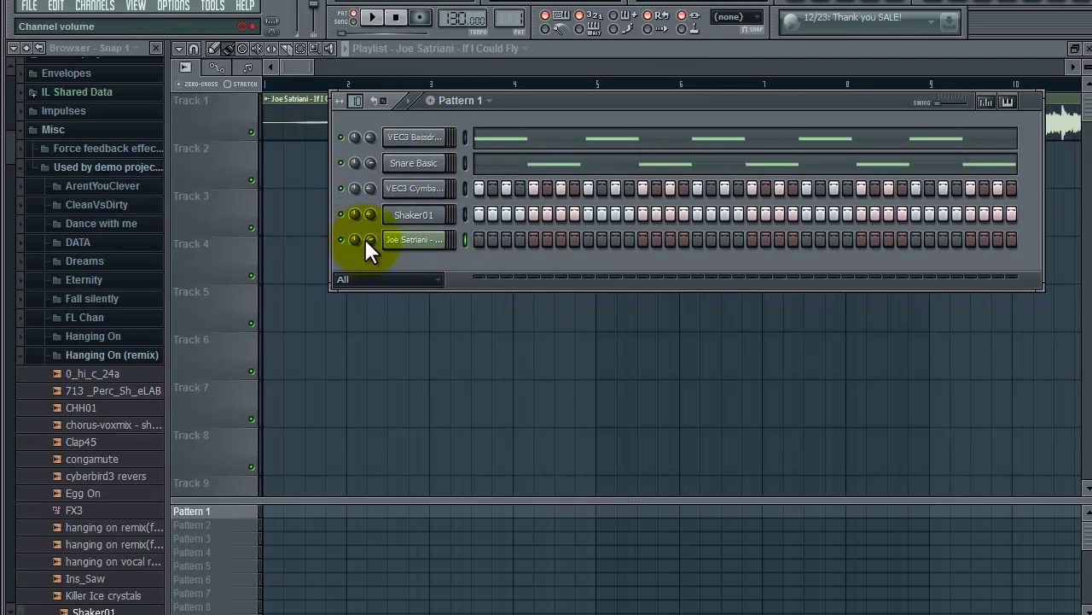
left_click_drag(368, 240, 376, 320)
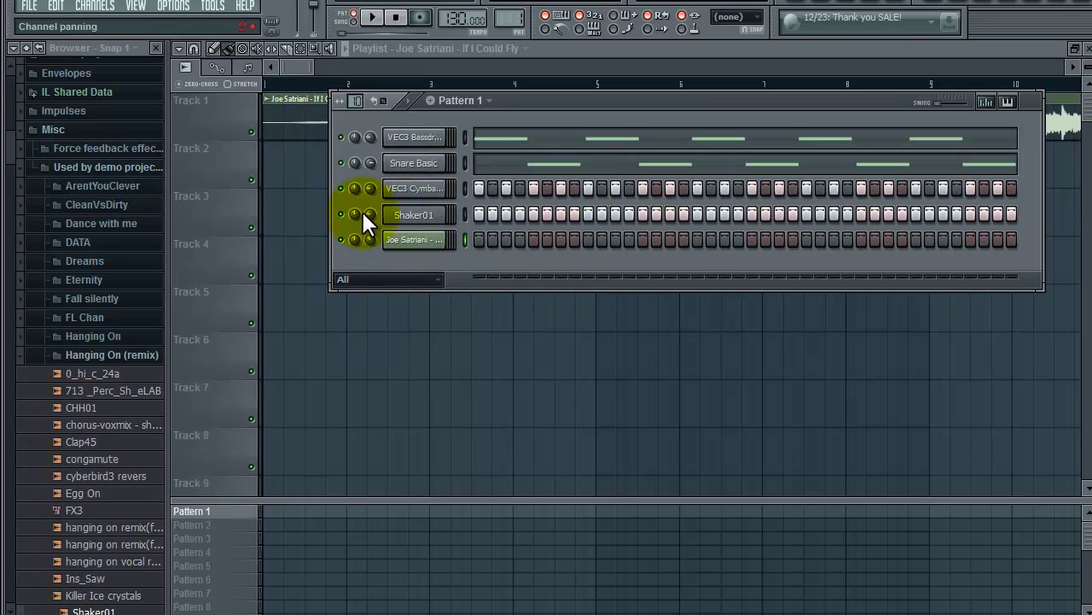
Play the song and shift the Joe Satriani clip on Track 1 so its first strong beat lands on bar 4, then stop playback.
left_click(373, 18)
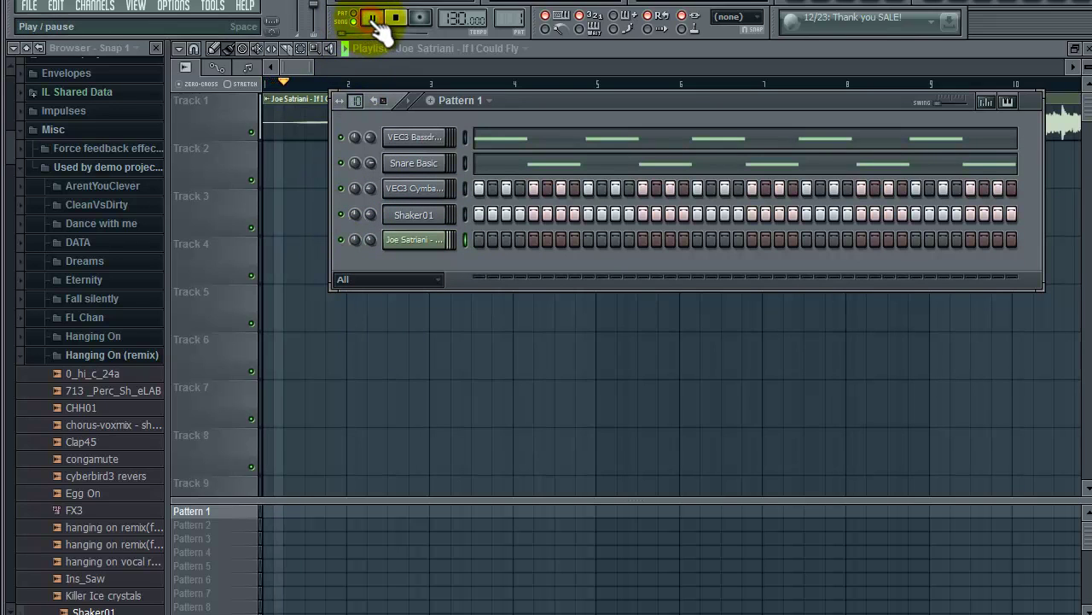
left_click(815, 5)
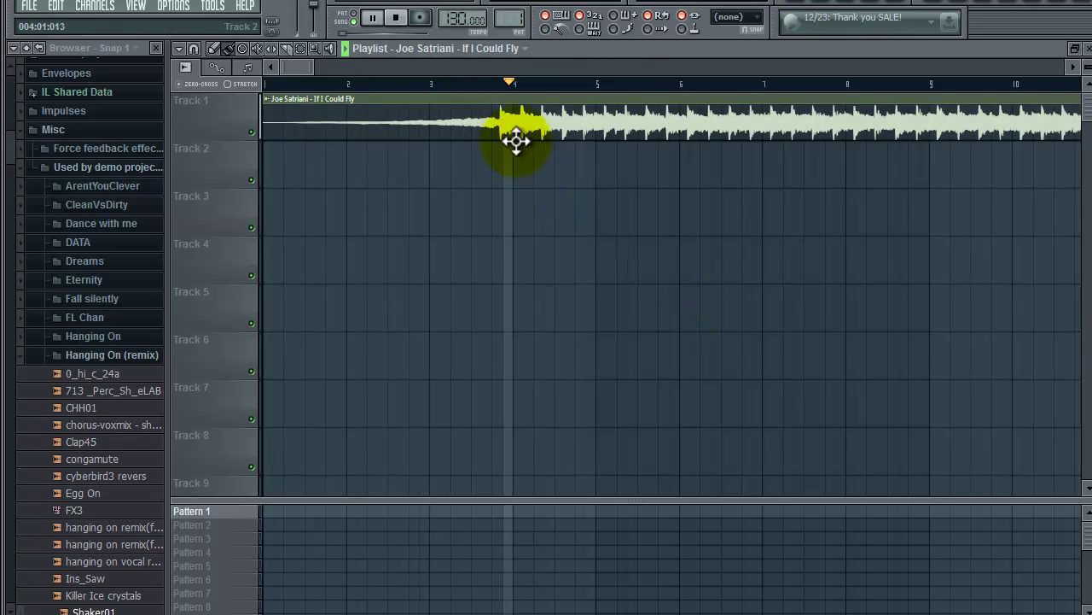
left_click_drag(493, 122, 505, 125)
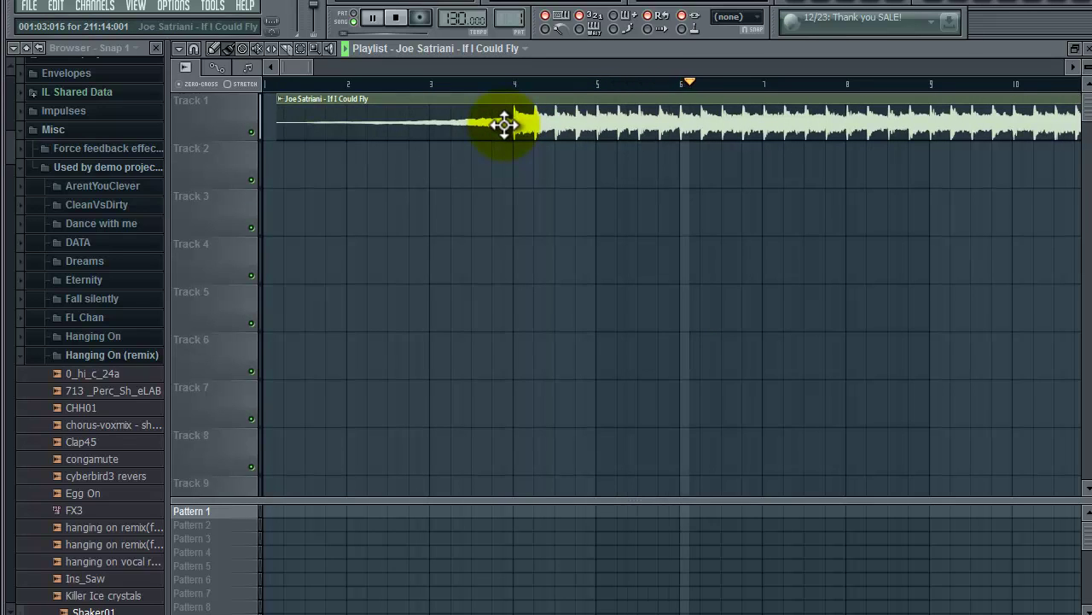
left_click(399, 21)
Paint repeated Pattern 1 clips in the playlist from bar 5 through bar 22 and clear their selection.
left_click(833, 3)
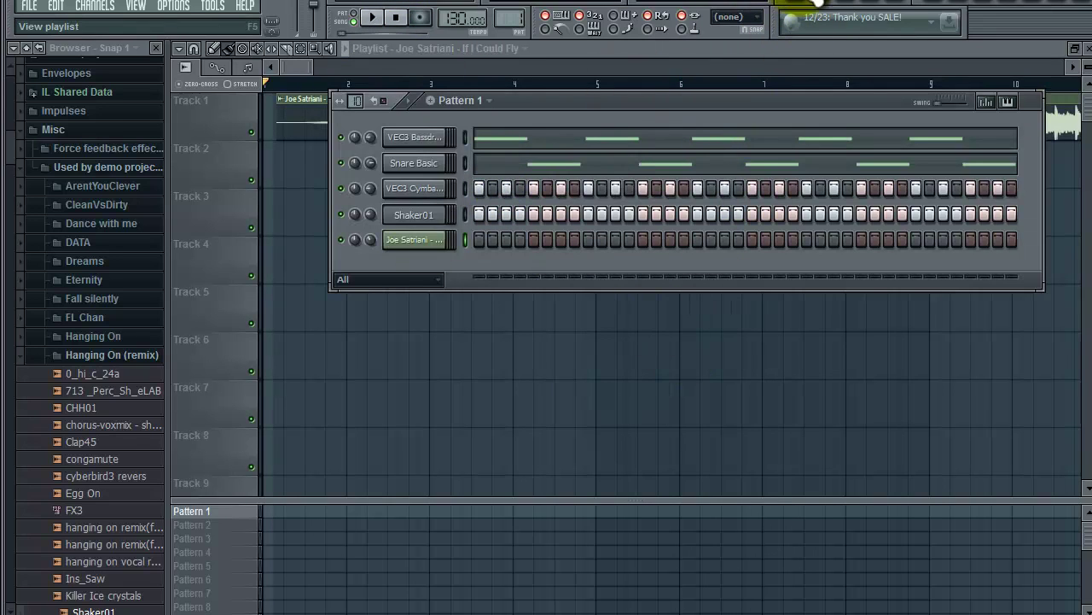
left_click(807, 3)
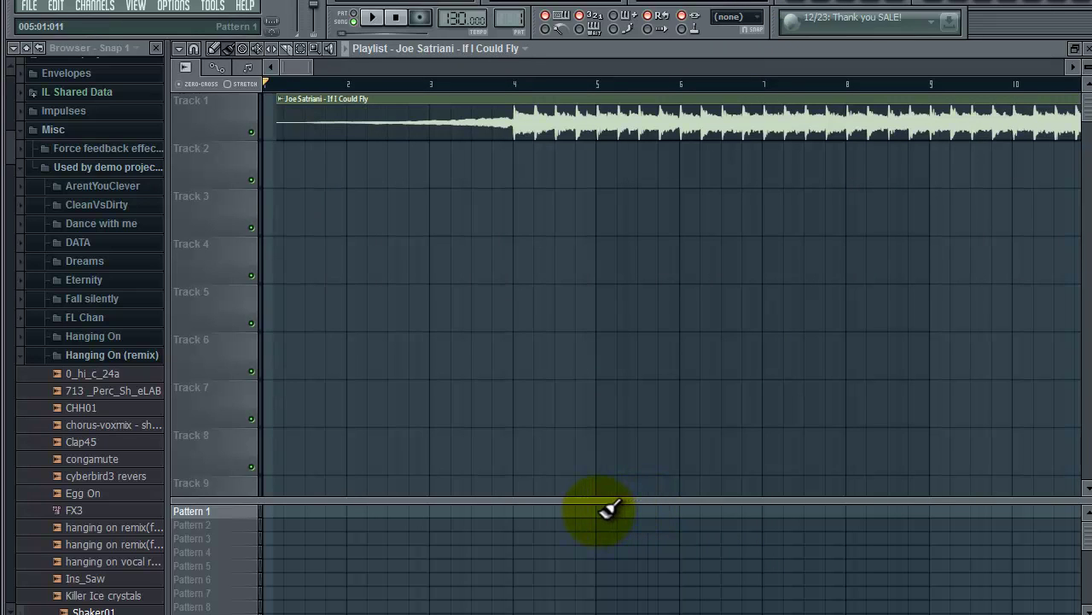
mouse_move(604, 511)
left_mouse_down()
mouse_move(1082, 511)
mouse_move(1091, 309)
left_mouse_up()
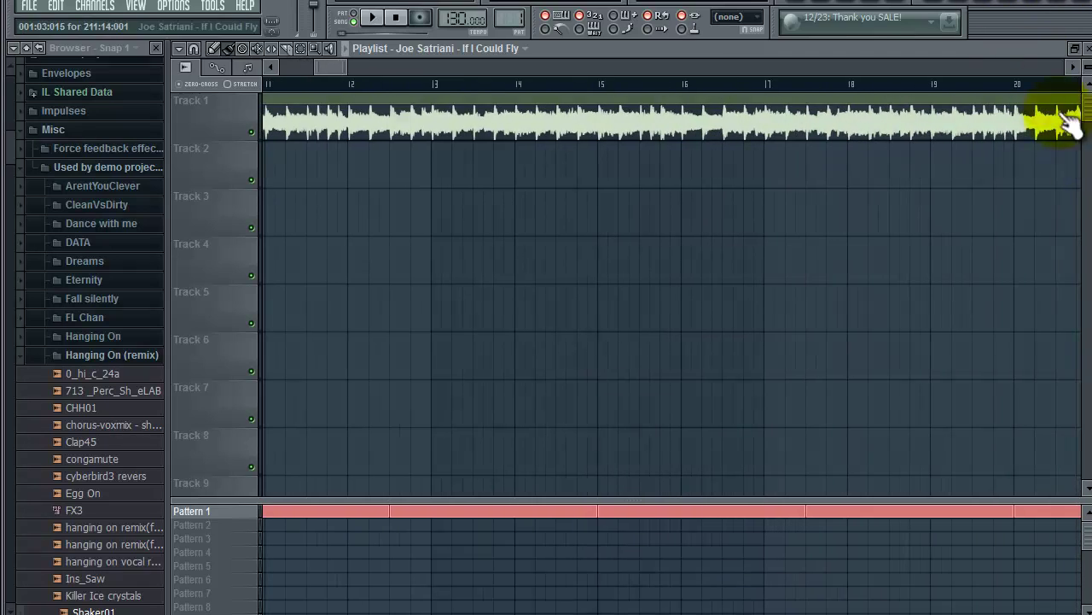
left_click_drag(1076, 73, 1075, 73)
left_click(376, 79)
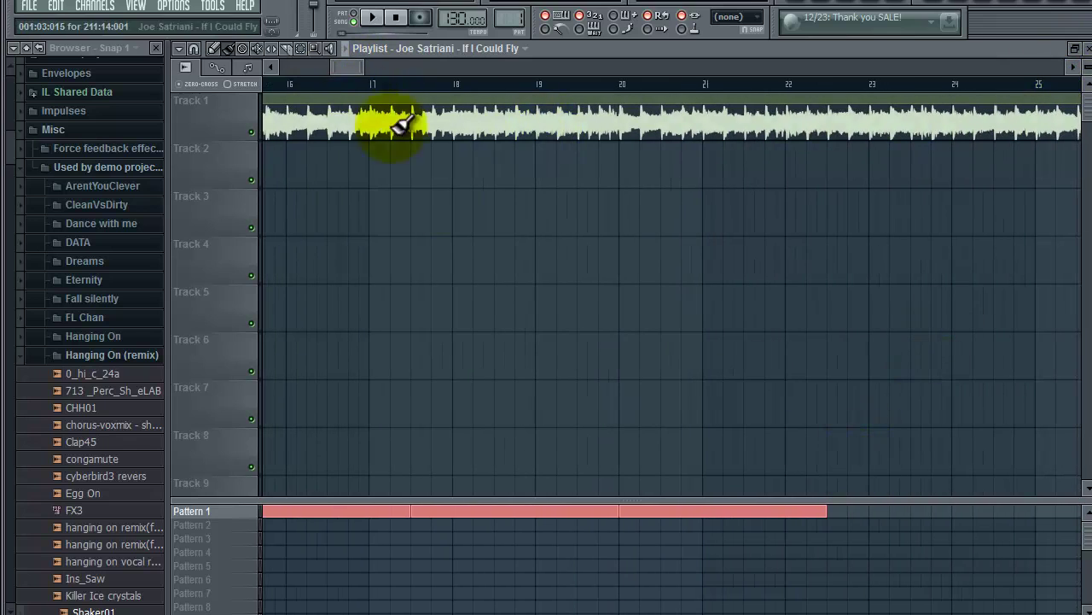
right_click(474, 288)
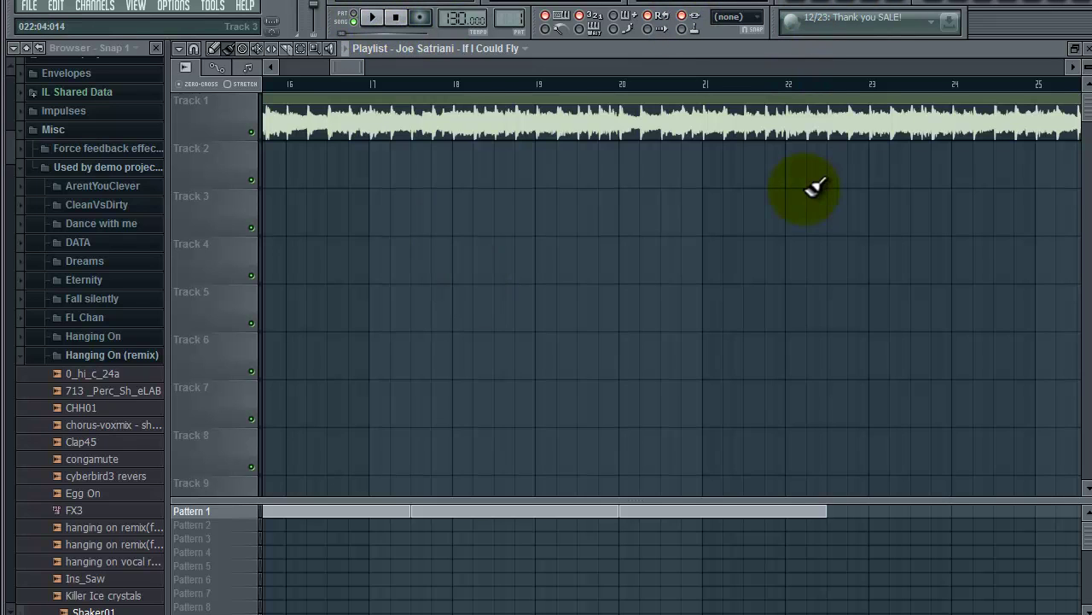
left_click(805, 4)
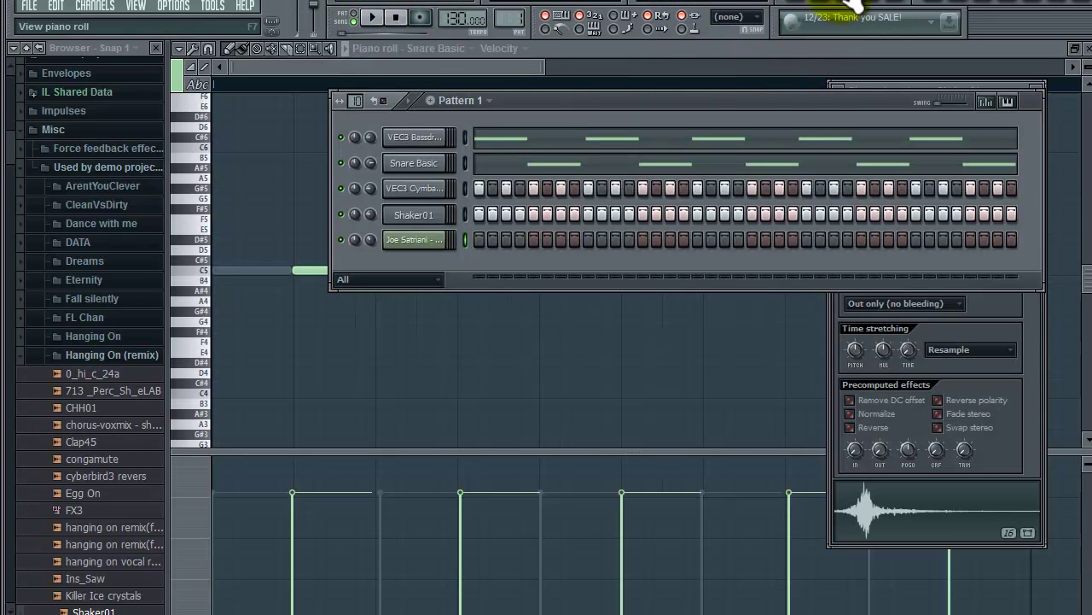
key("F6")
key("F5")
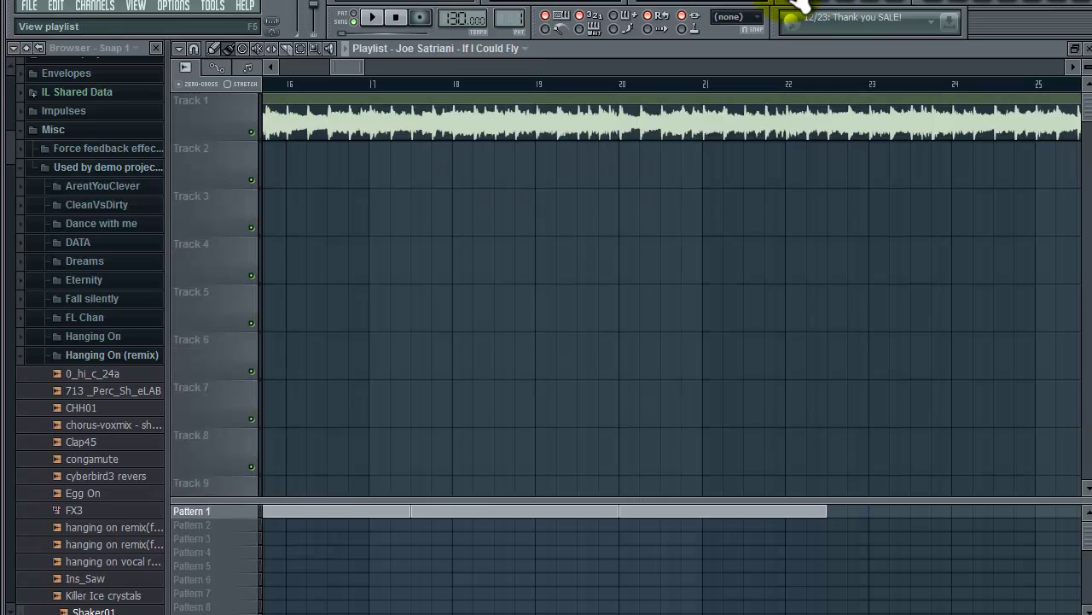
Play the arrangement from the beginning and adjust the Snare Basic channel's volume while it plays.
left_click(285, 63)
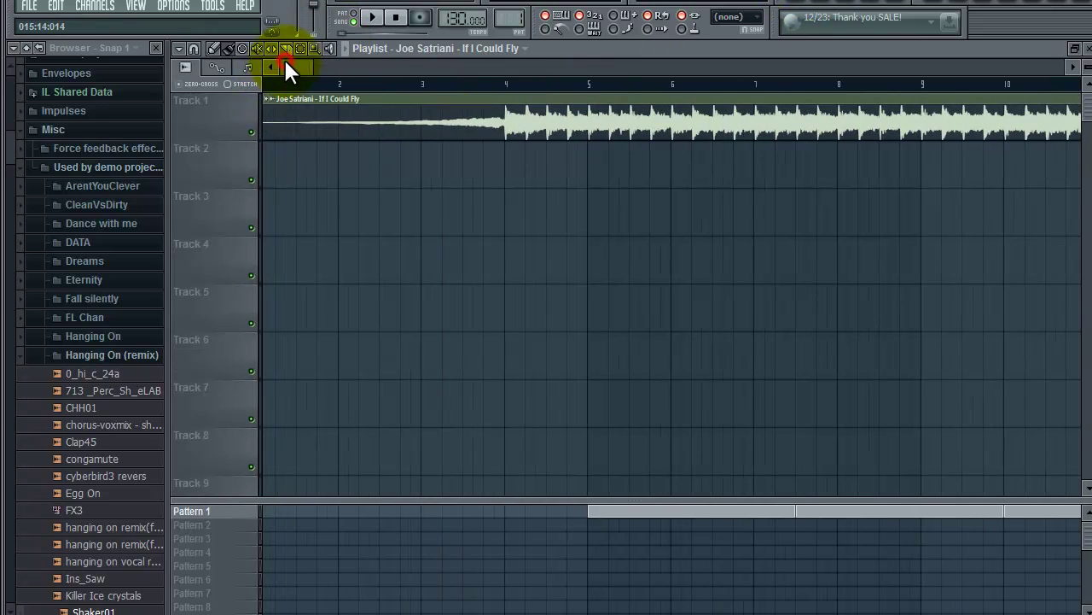
left_click(375, 18)
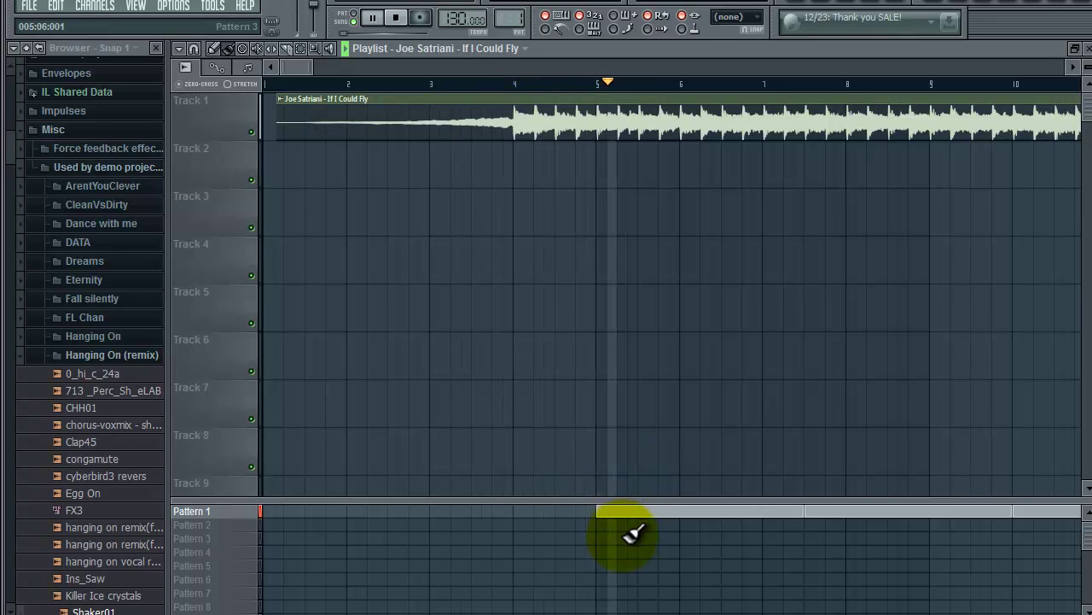
left_click(811, 4)
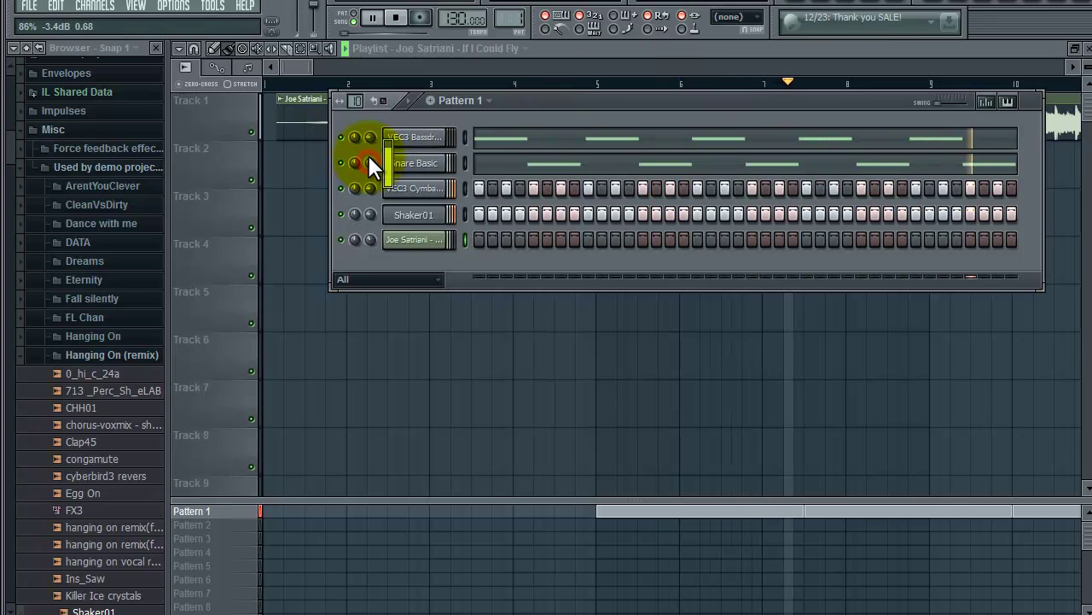
Follow the arrangement's playback past bar 10 and toggle the VEC3 bass drum channel's mute while listening.
left_click(1072, 69)
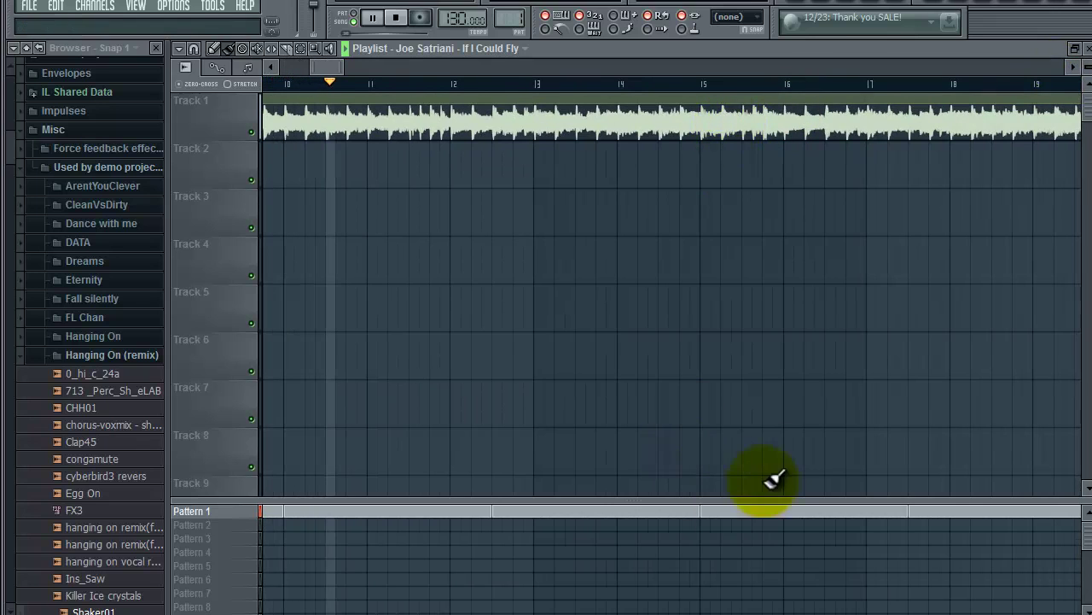
left_click(1075, 69)
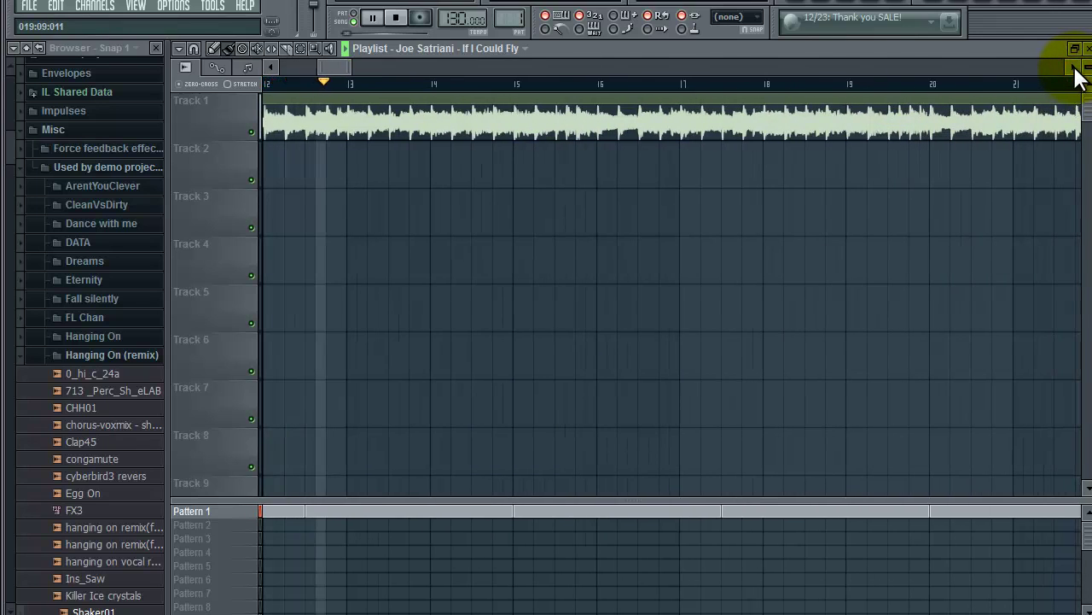
left_click(1075, 68)
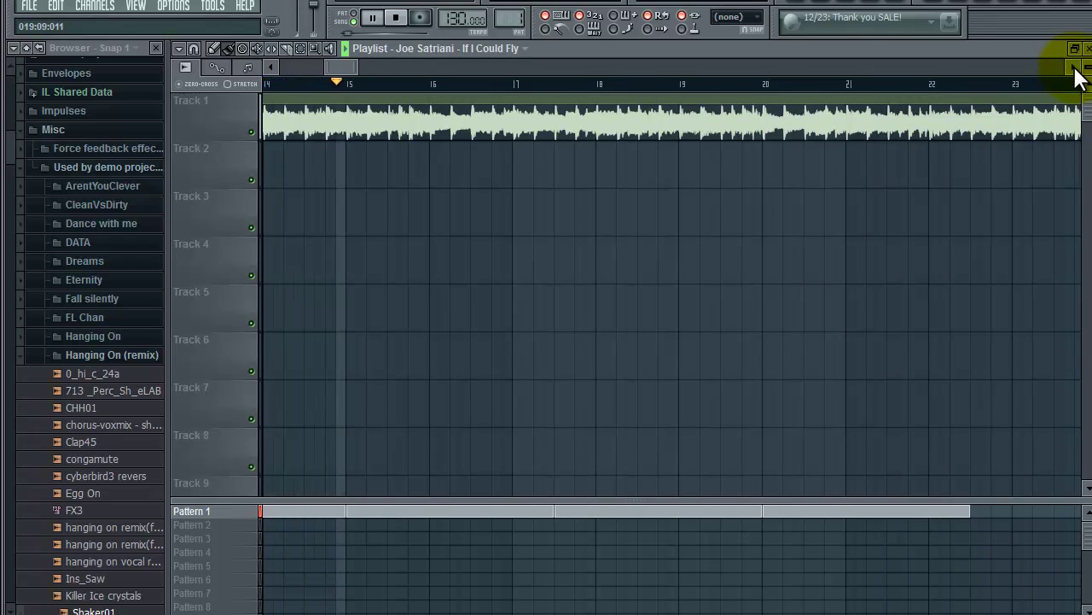
left_click(1074, 69)
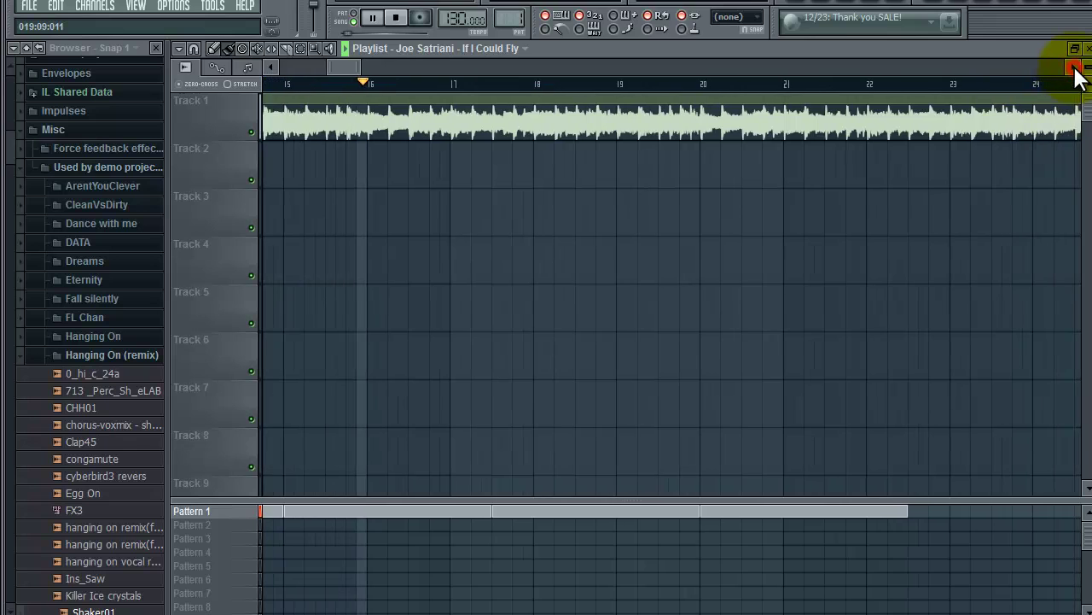
left_click(1075, 69)
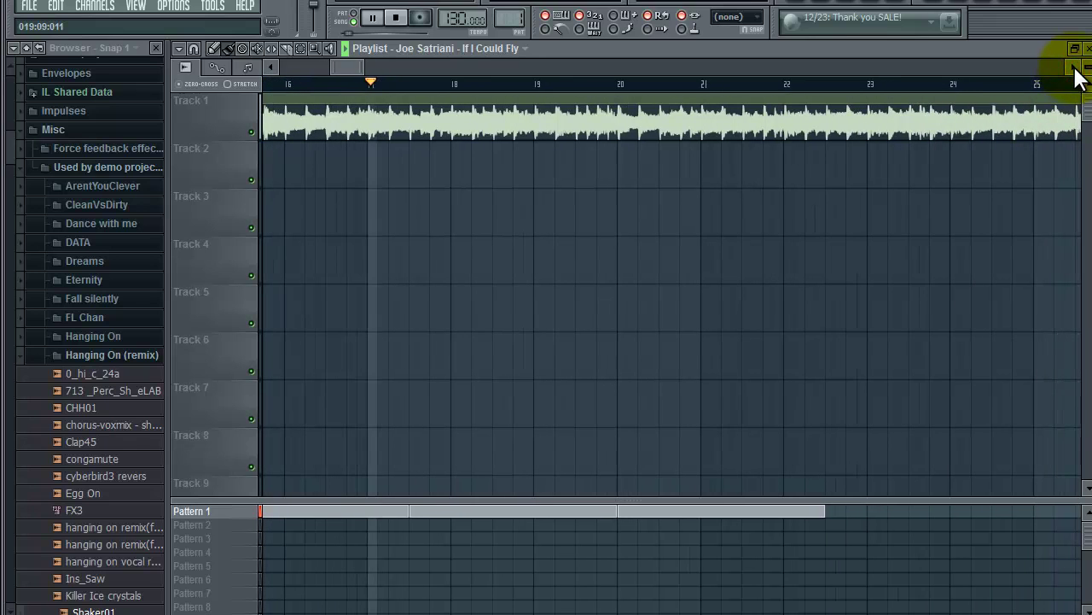
left_click(1075, 68)
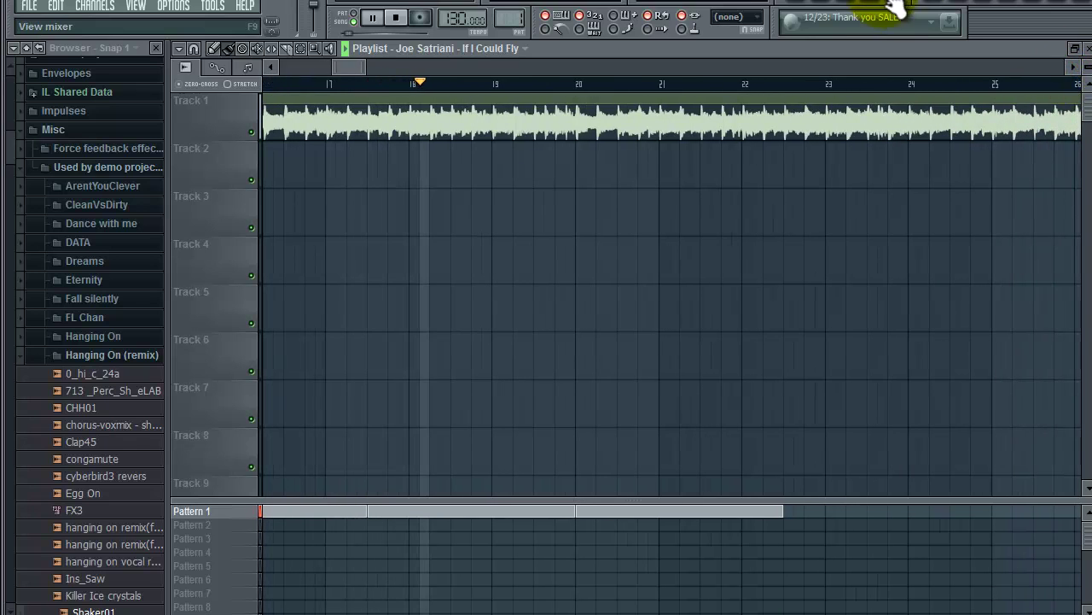
key("F6")
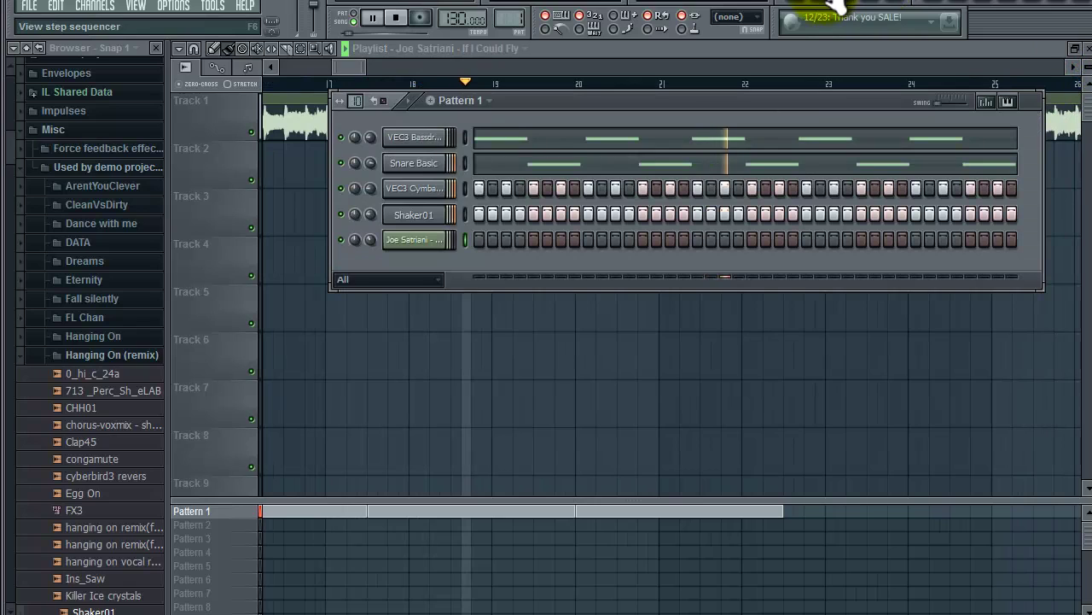
left_click(340, 137)
key("F6")
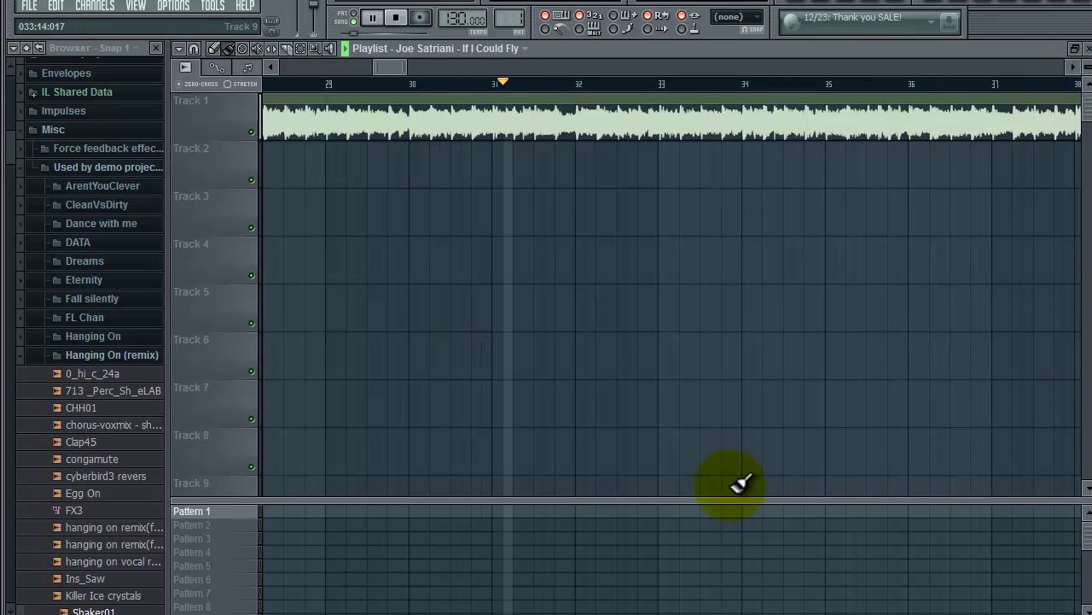
Paint further Pattern 1 clips in the playlist from bar 32 through bar 44.
mouse_move(577, 512)
left_mouse_down()
mouse_move(1024, 490)
mouse_move(1083, 555)
mouse_move(1074, 576)
mouse_move(1081, 546)
left_mouse_up()
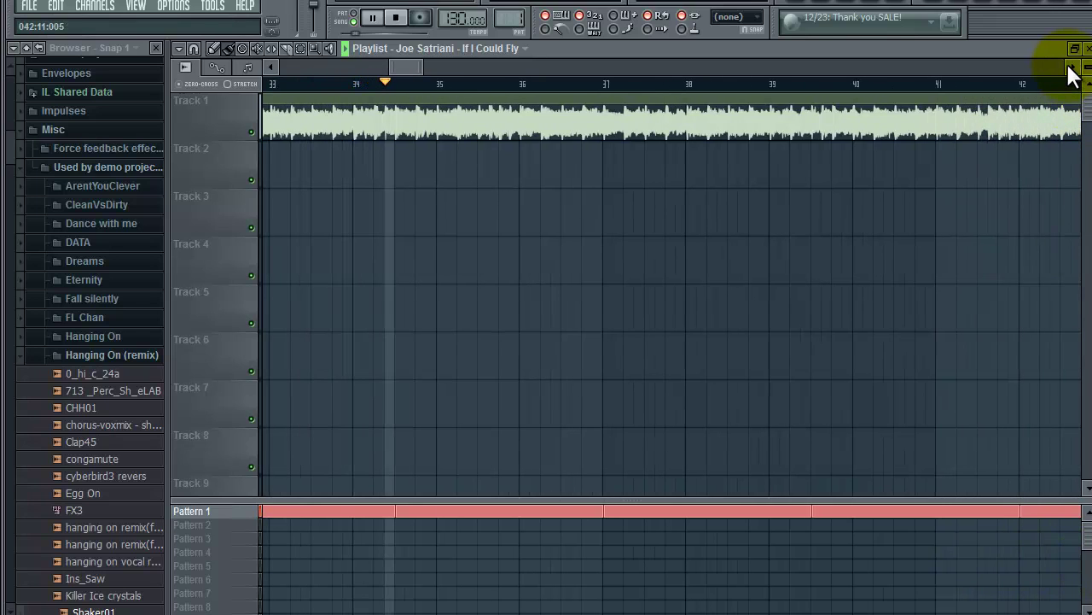
left_click(1069, 67)
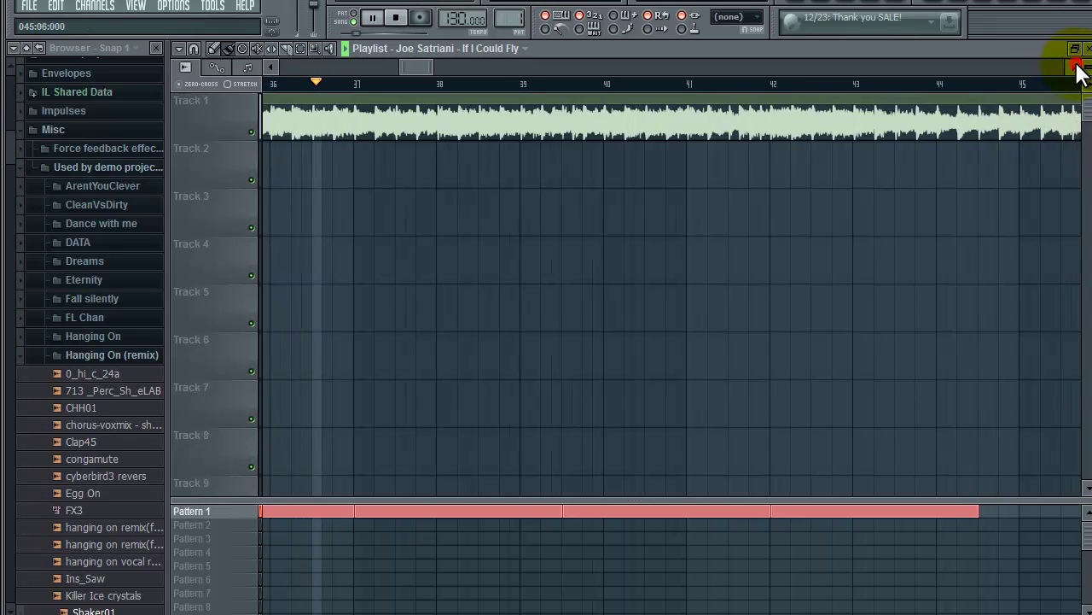
Rebalance the volumes of the Snare Basic and Shaker01 channels in the step sequencer during playback.
key("F6")
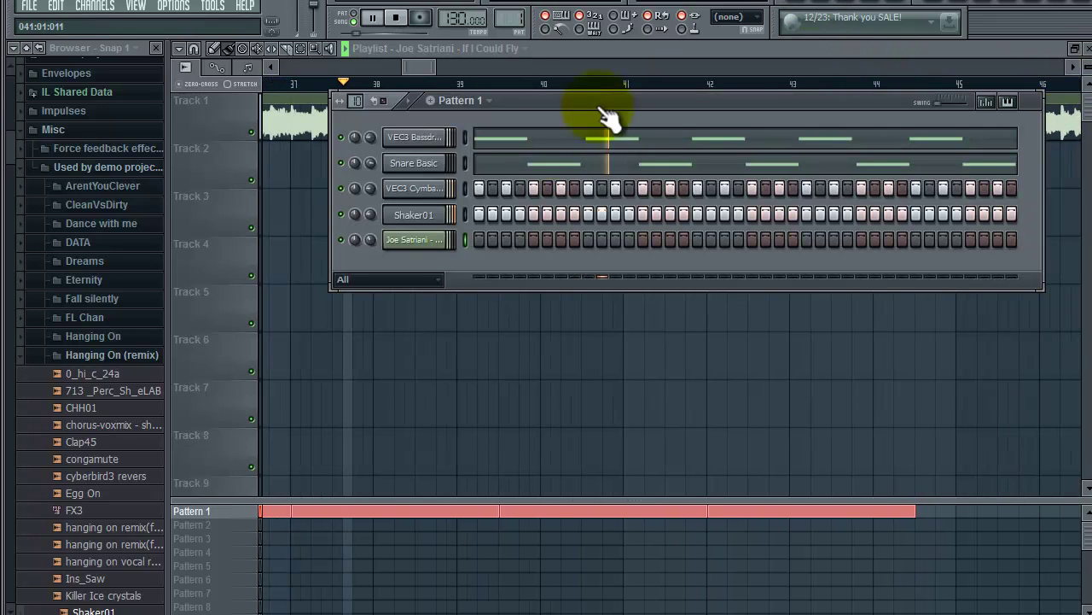
left_click_drag(370, 162, 199, 175)
left_click(368, 217)
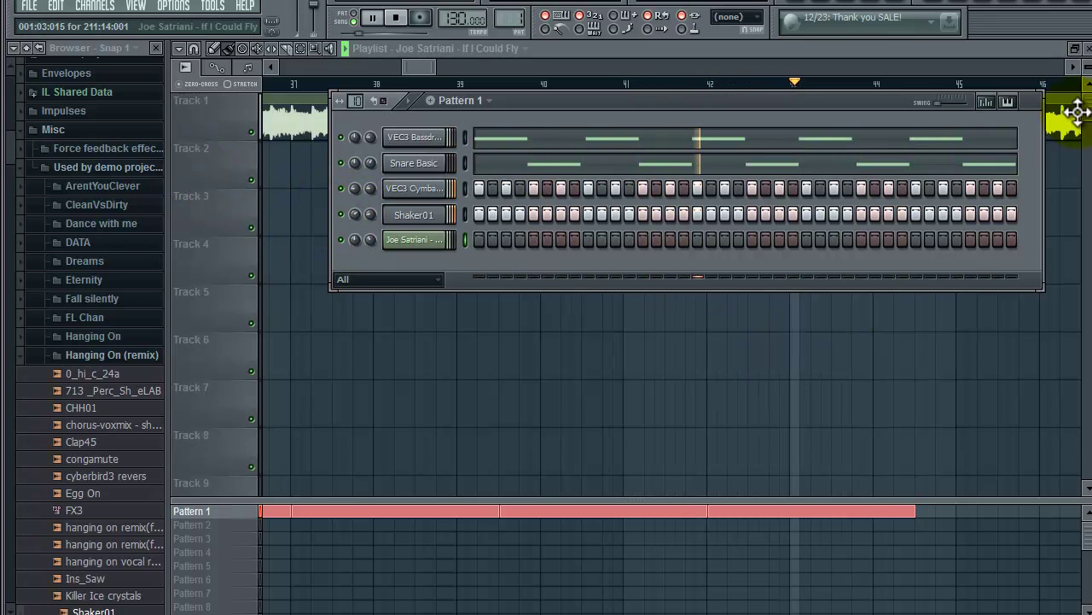
Paint Pattern 1 clips in the playlist from bar 58 to about bar 65 while the song plays.
left_click(1072, 70)
left_click(1073, 70)
left_click(1072, 70)
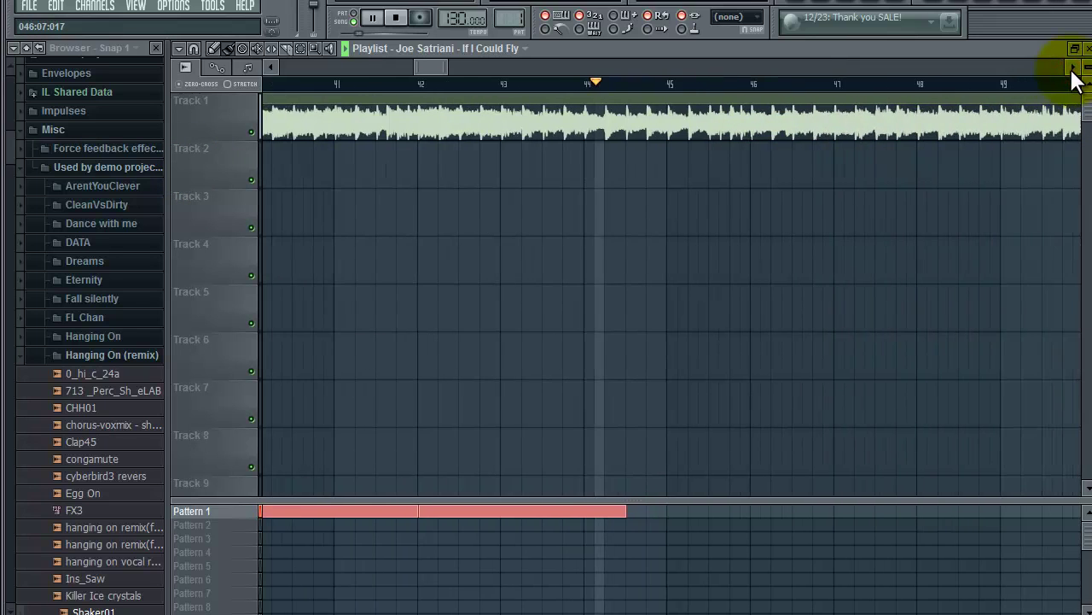
left_click(1072, 70)
left_click(1074, 73)
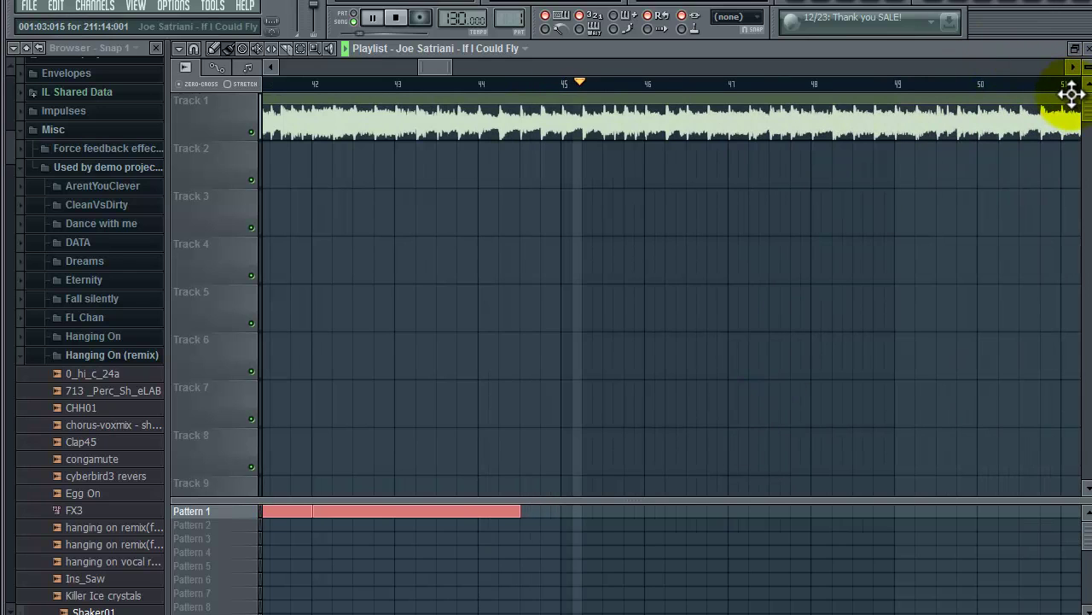
left_click(1077, 73)
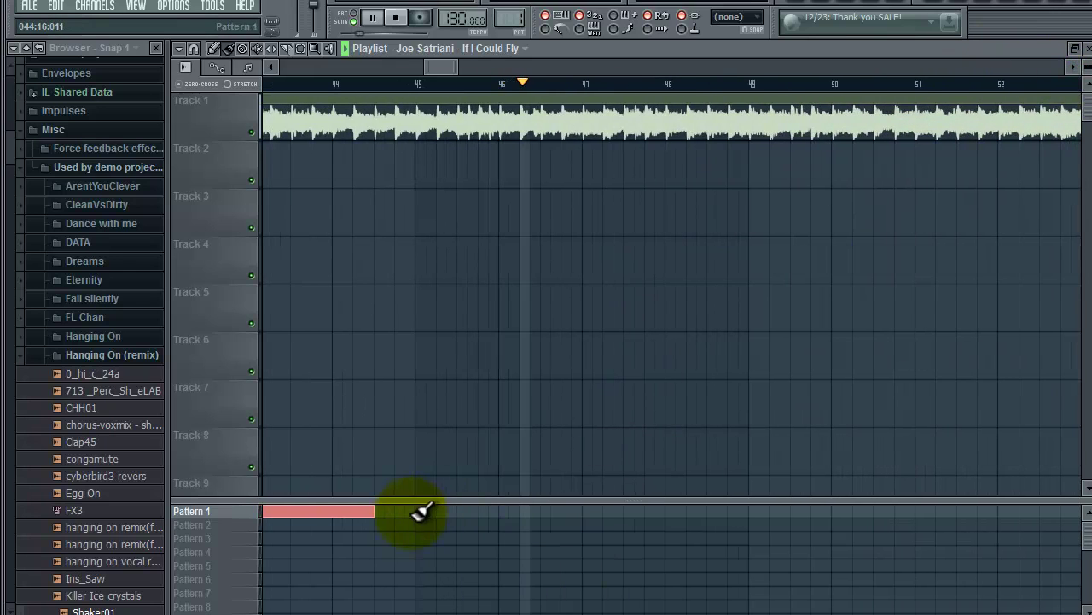
left_click(1076, 71)
left_click(1076, 72)
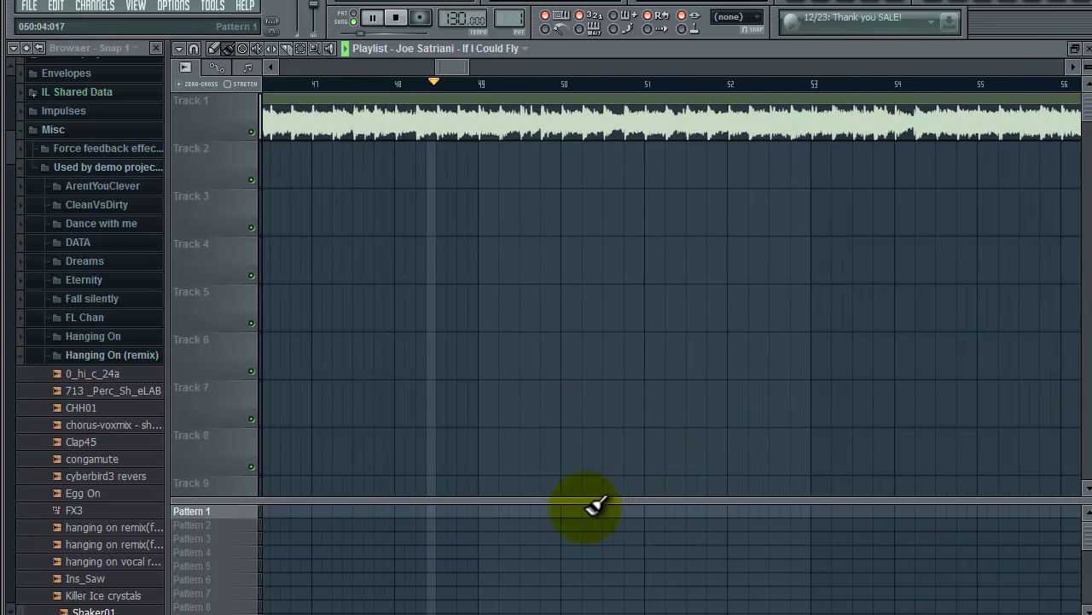
left_click(1074, 68)
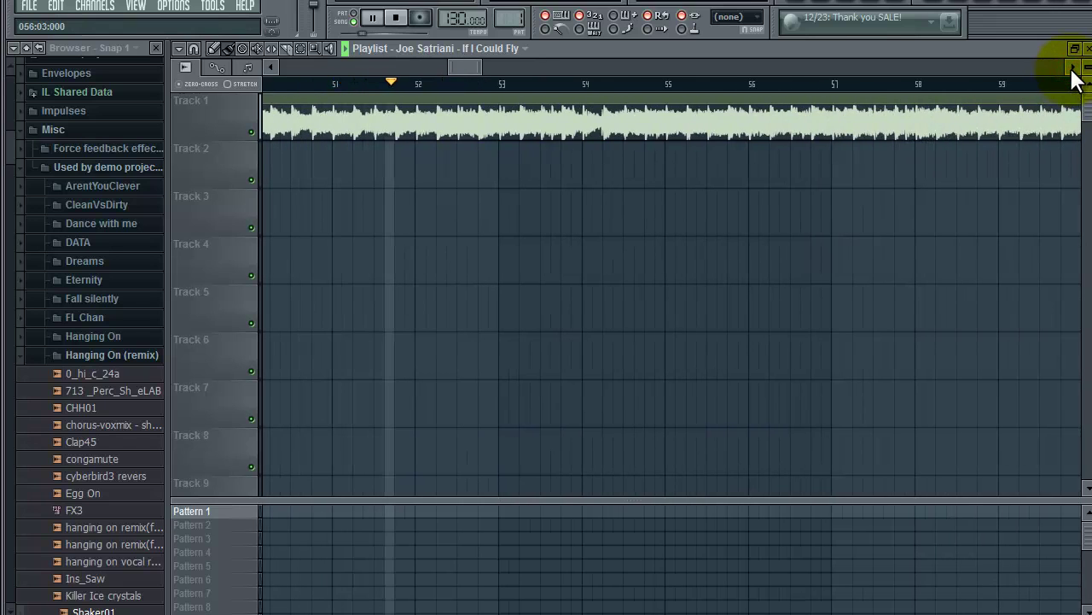
left_click(1074, 68)
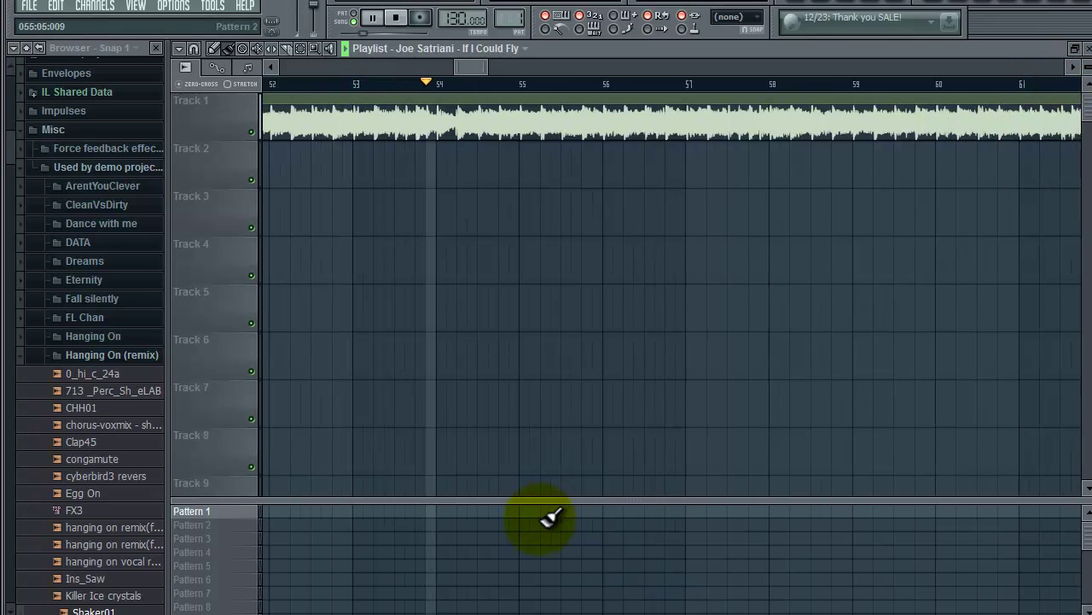
left_click(1076, 70)
left_click(1077, 72)
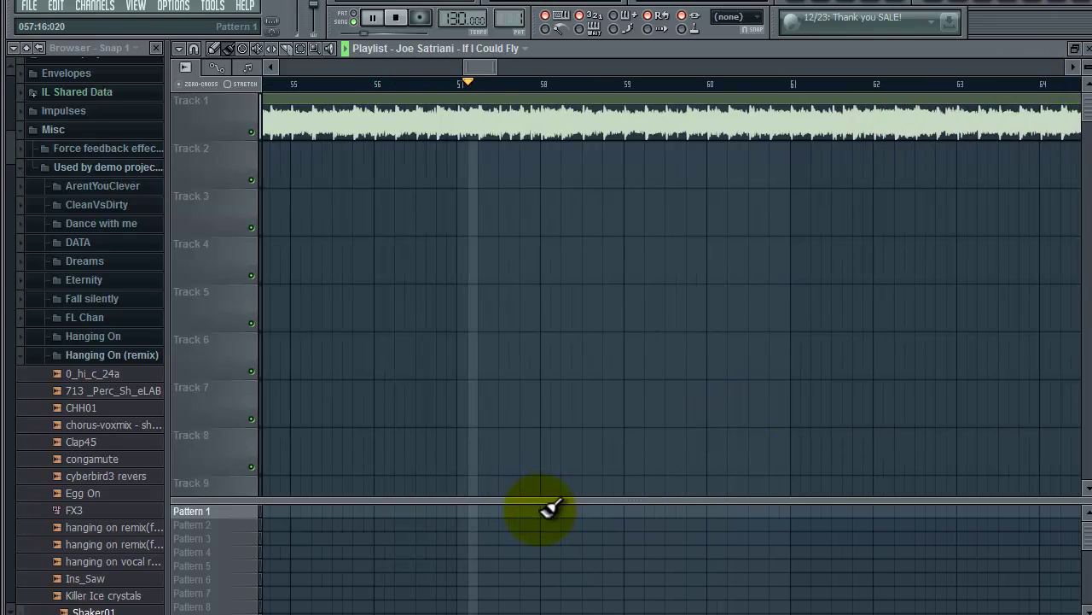
mouse_move(550, 510)
left_mouse_down()
mouse_move(732, 550)
mouse_move(890, 505)
mouse_move(1085, 494)
left_mouse_up()
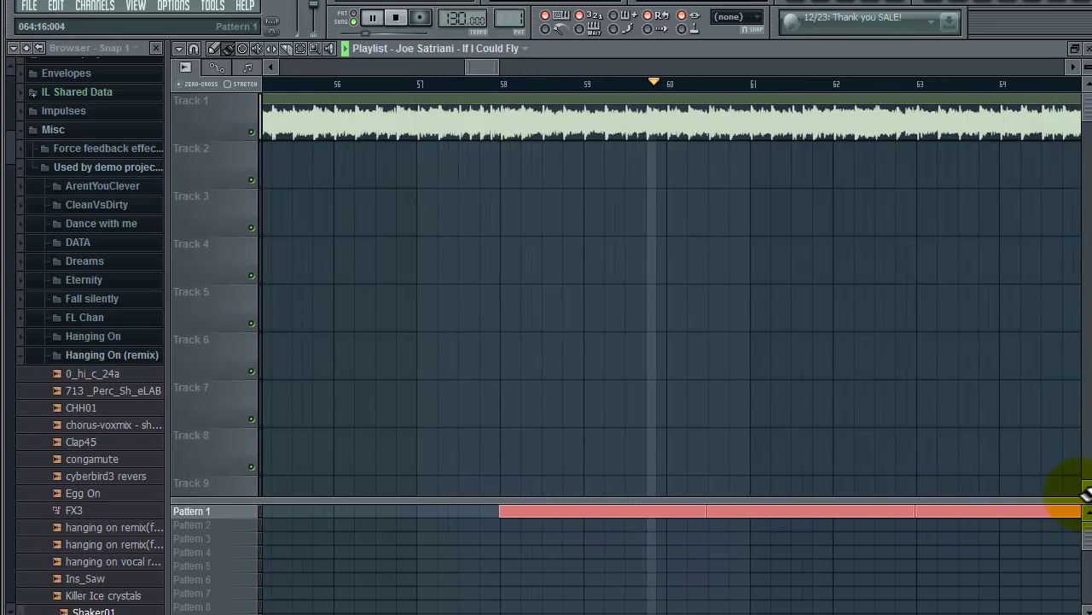
Paint another run of Pattern 1 clips in the playlist from bar 73 to about bar 85.
left_click(1076, 70)
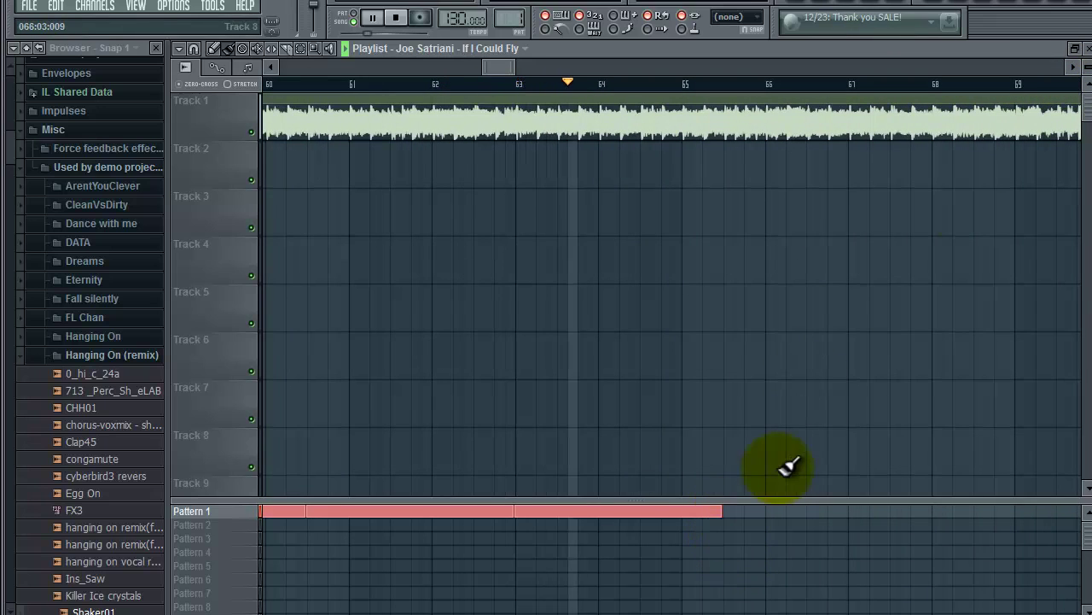
left_click(1072, 68)
left_click(1073, 68)
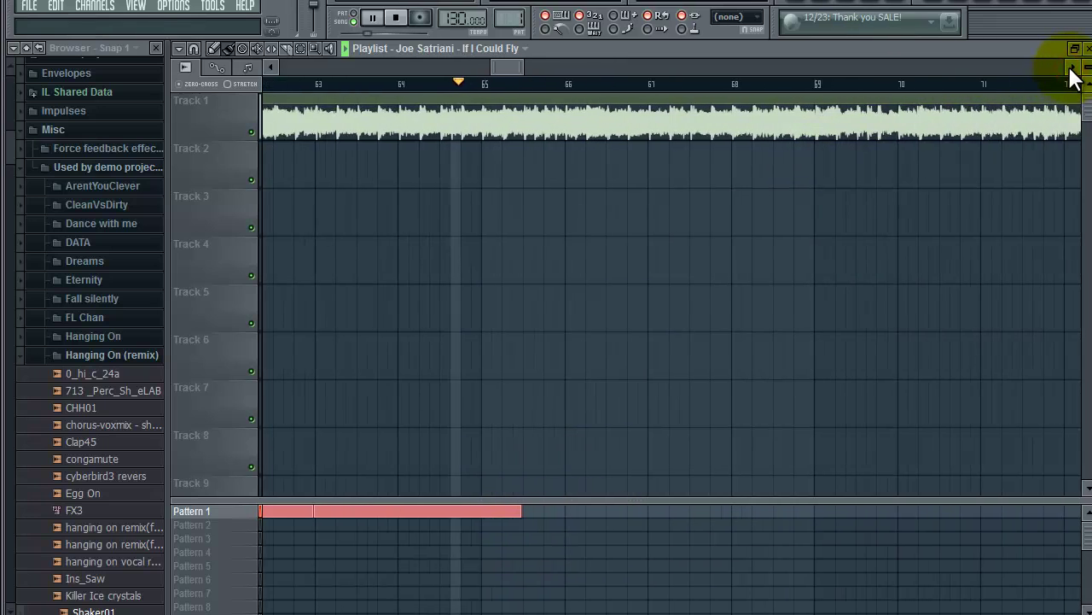
left_click(1073, 68)
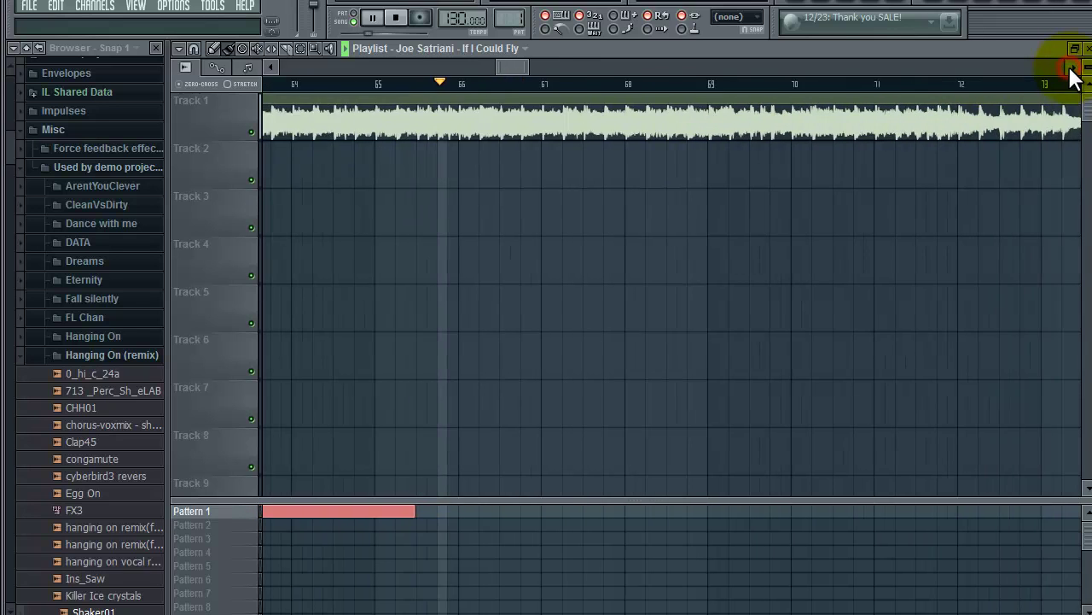
left_click(1073, 68)
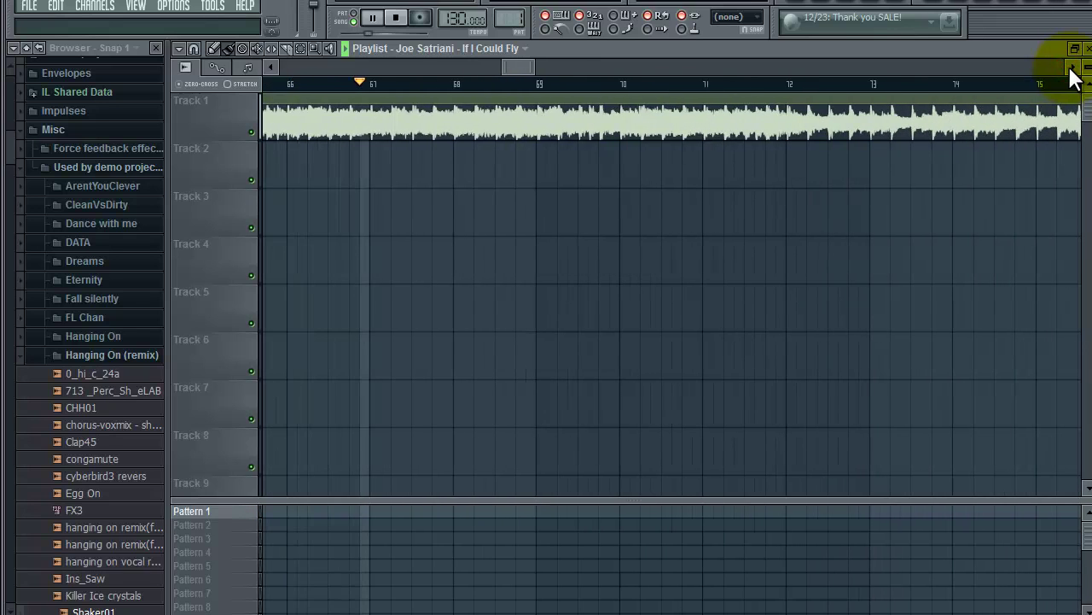
left_click(1073, 68)
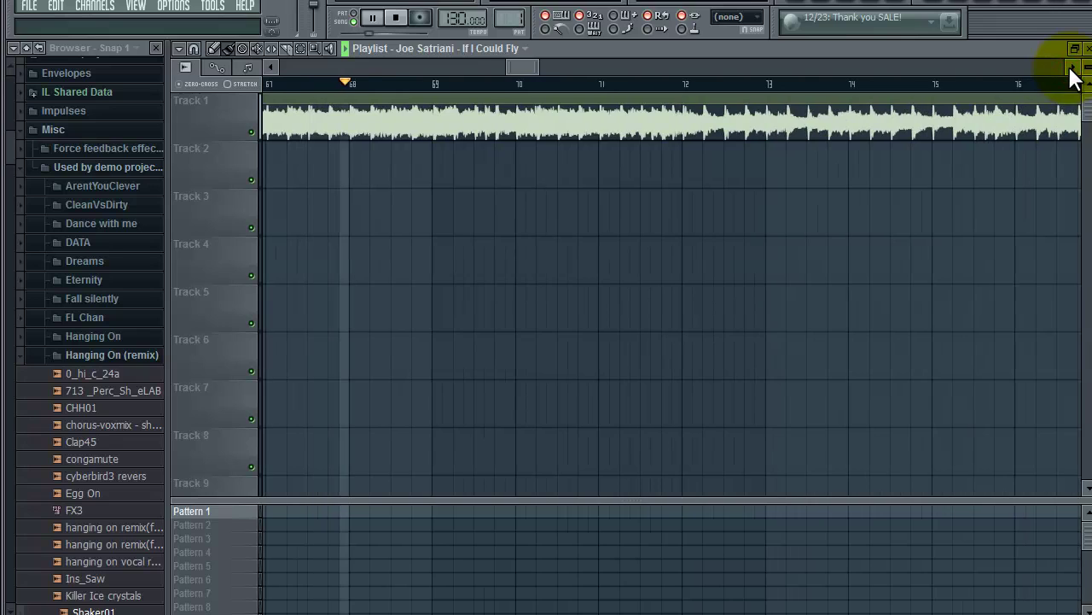
left_click(1070, 66)
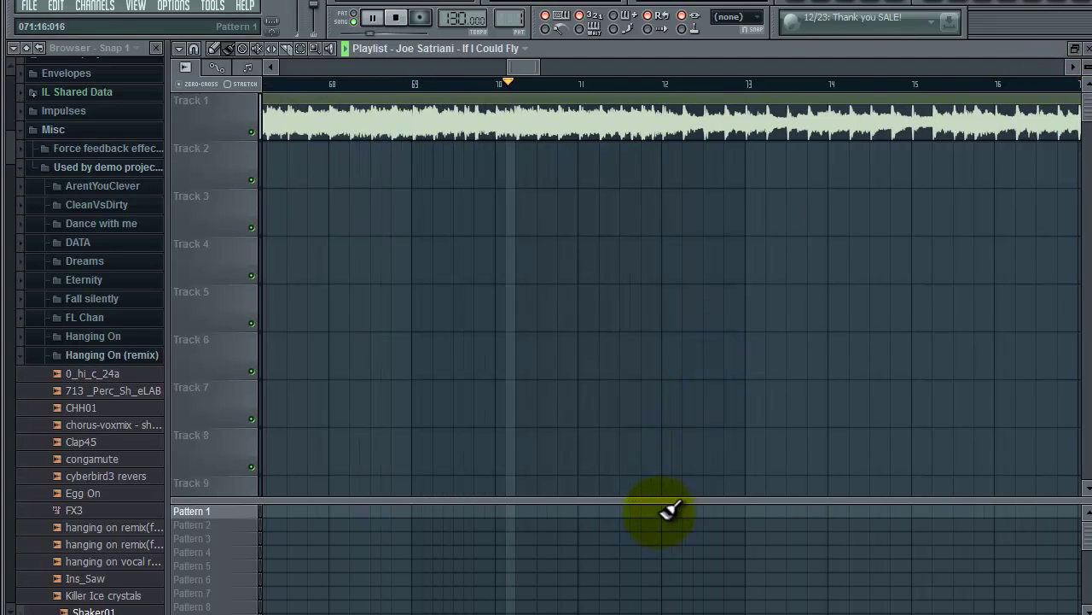
left_click(1070, 65)
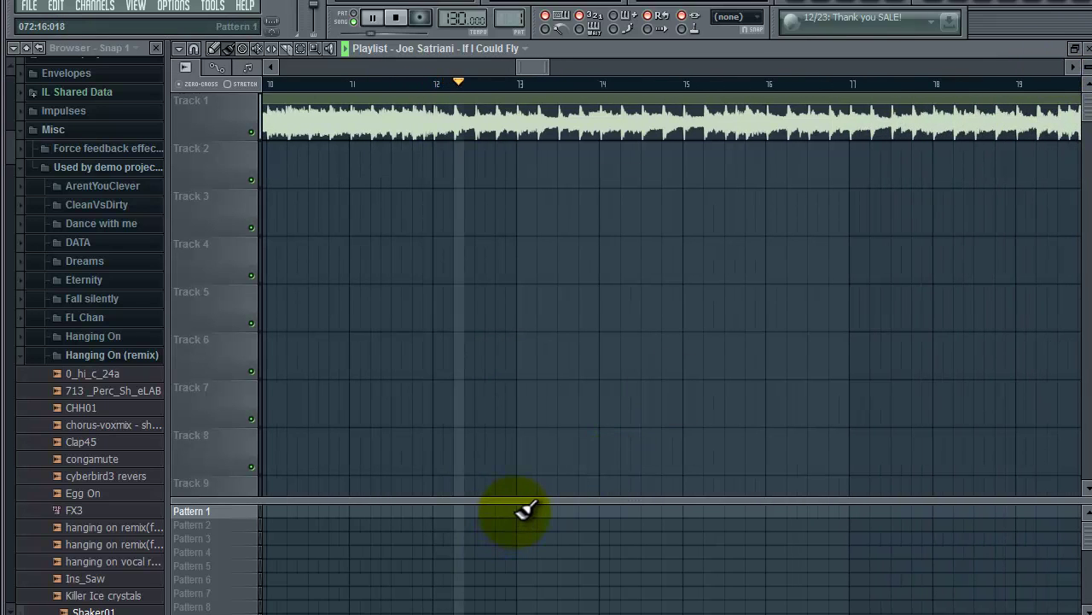
mouse_move(522, 512)
left_mouse_down()
mouse_move(1079, 510)
mouse_move(1073, 464)
mouse_move(1082, 474)
mouse_move(1088, 461)
left_mouse_up()
Raise the Snare Basic channel's volume and lower the upper EQ band frequencies on its mixer track.
left_click(830, 4)
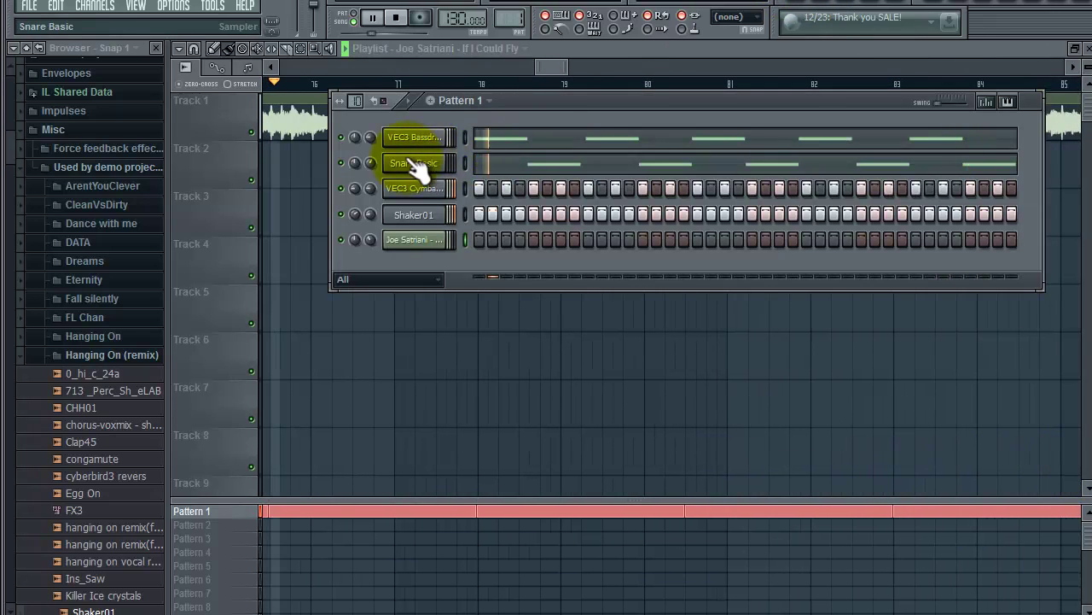
left_click_drag(369, 161, 354, 104)
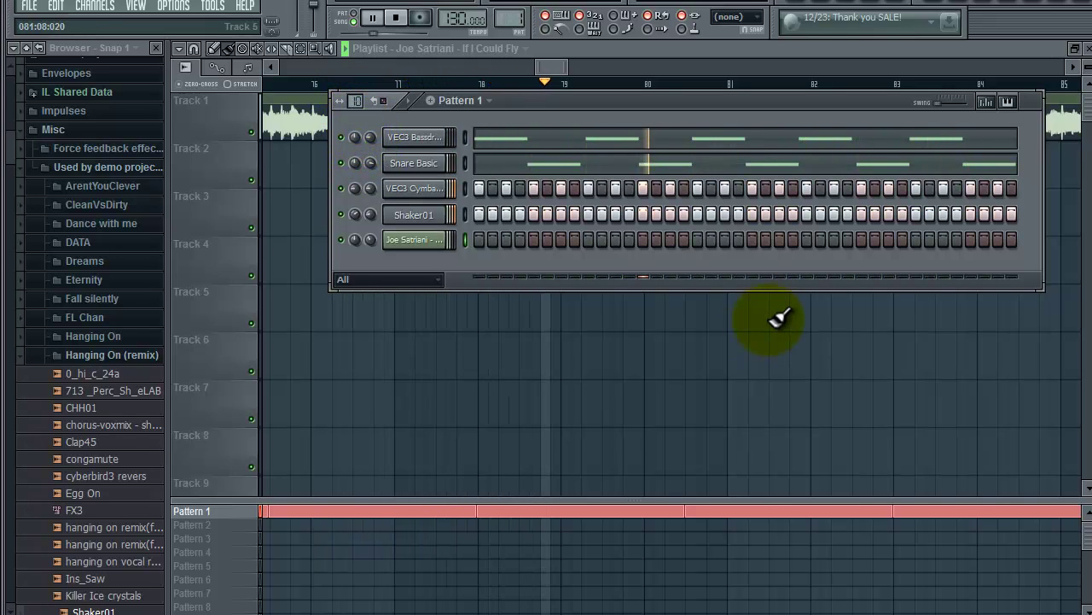
key("F9")
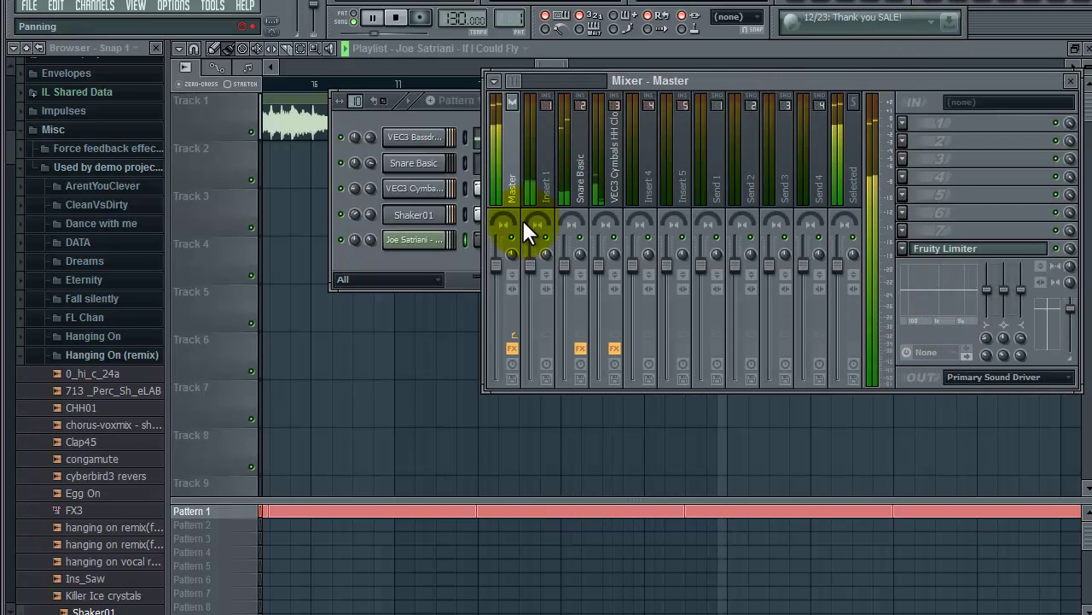
left_click(585, 179)
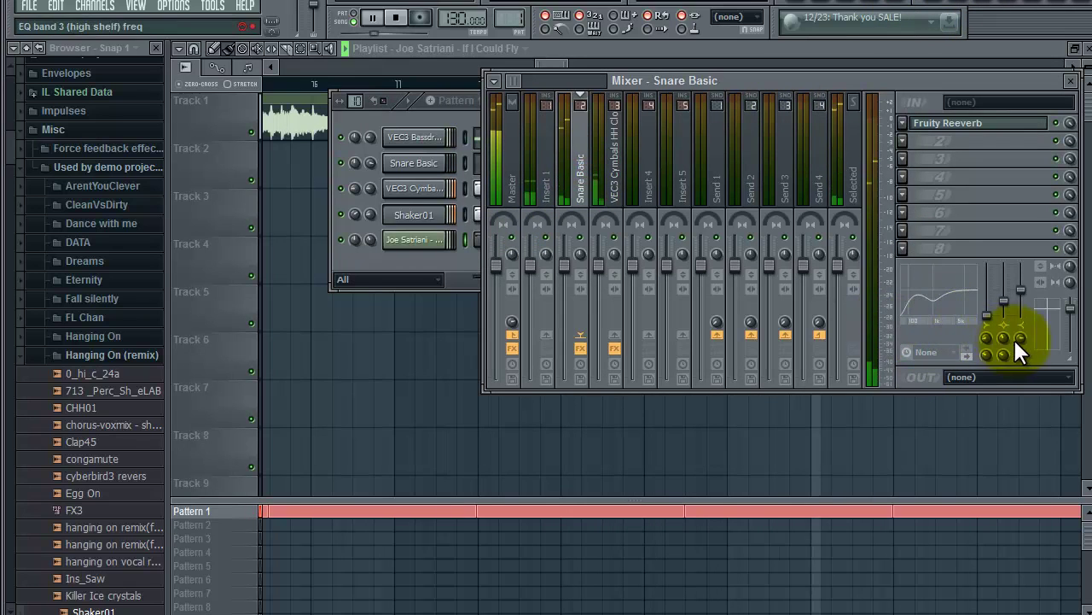
left_click_drag(1015, 336, 1007, 375)
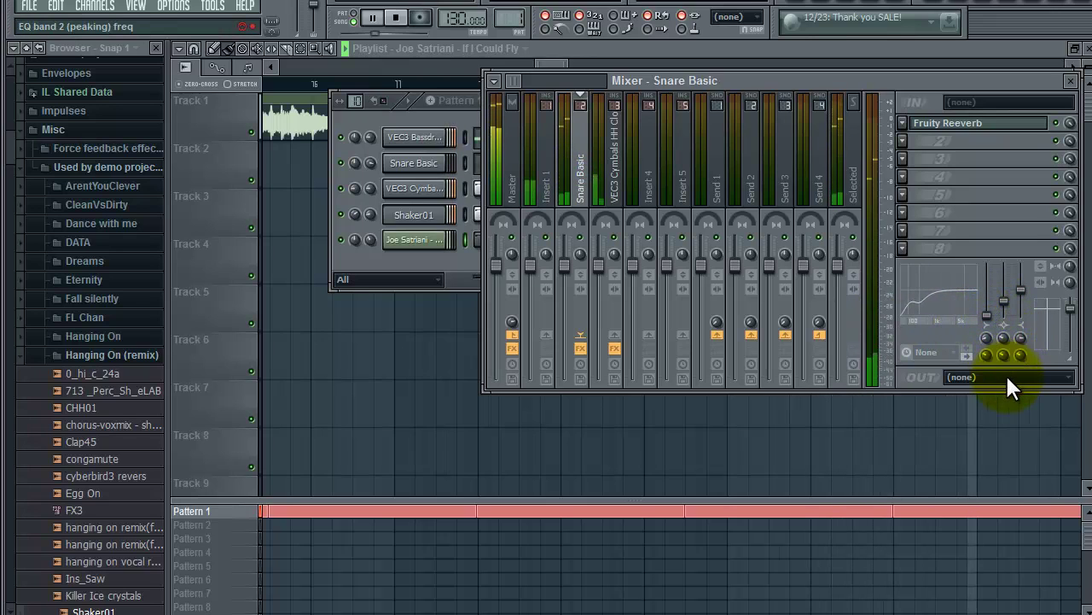
left_click(1072, 81)
Lower the VEC3 Cymbals channel's volume in the step sequencer and stop the song playback.
left_click(1073, 68)
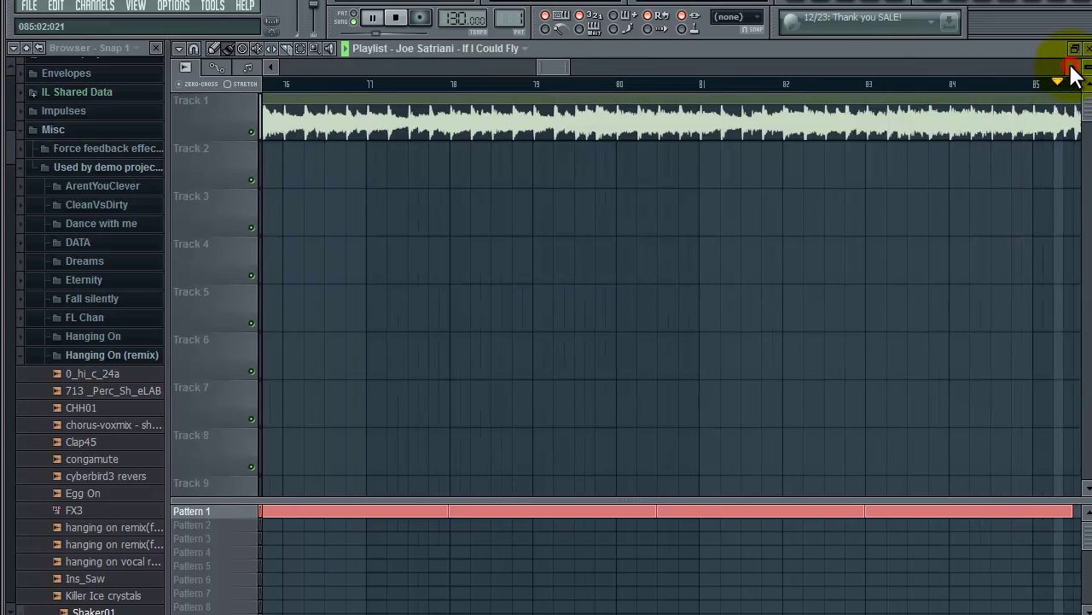
left_click(825, 3)
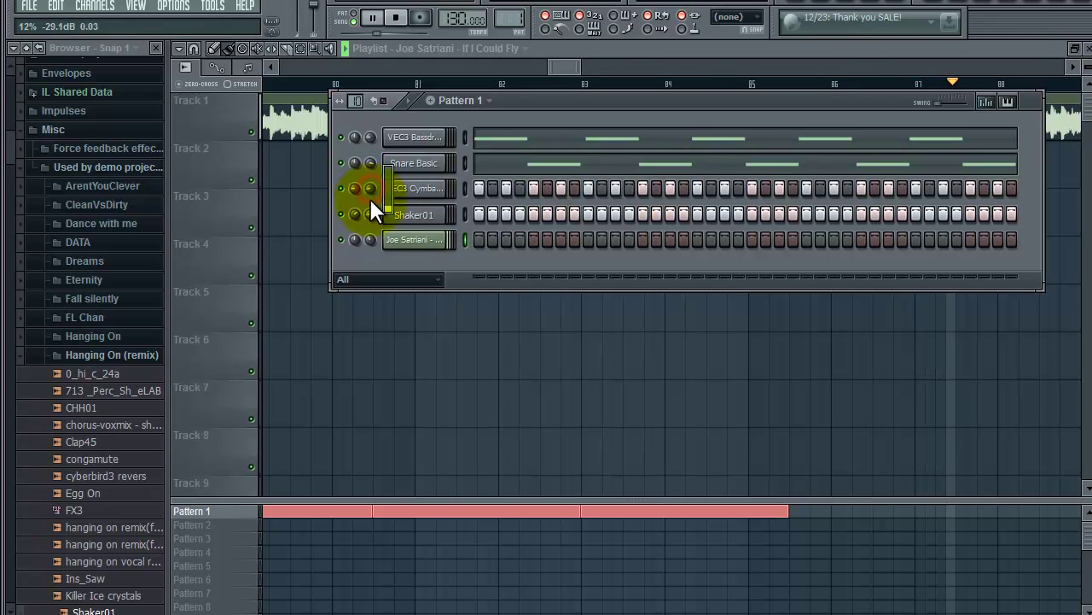
left_click_drag(370, 212, 373, 224)
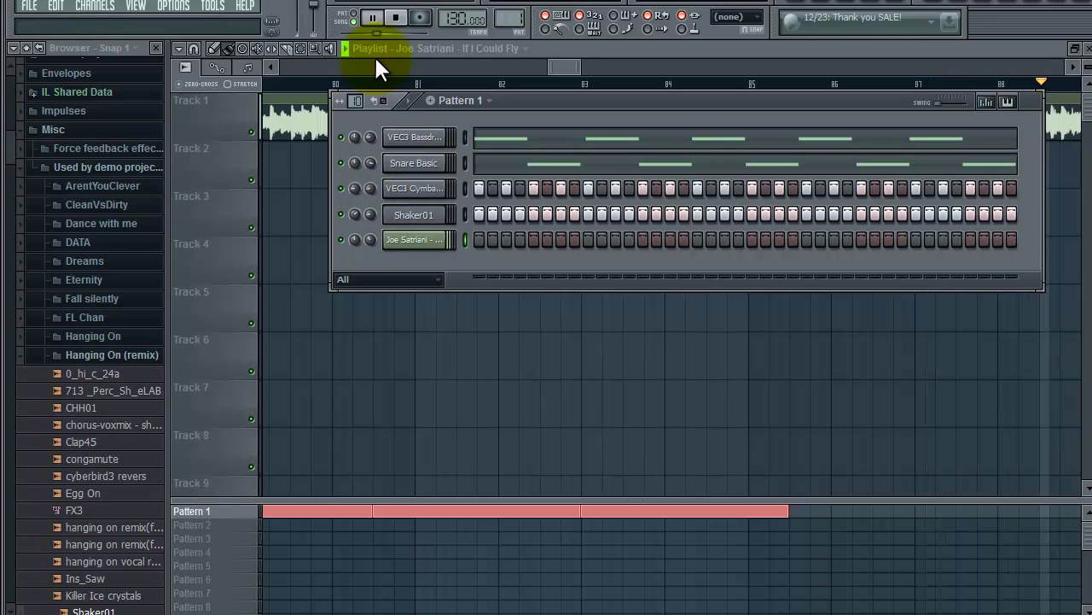
left_click(395, 18)
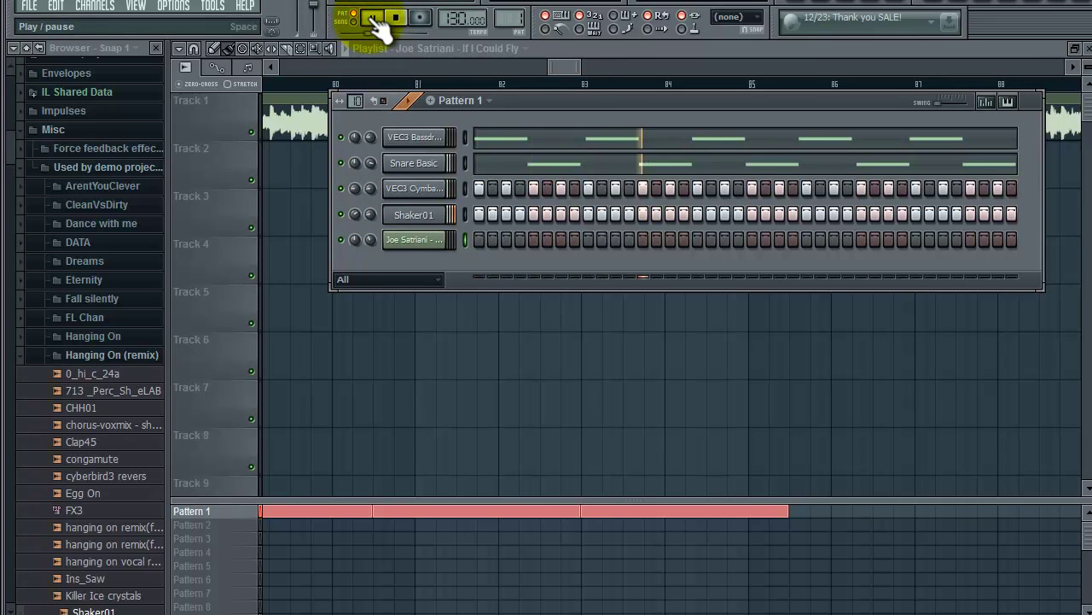
Play the arrangement in song mode from the beginning of the playlist with the step sequencer shown.
left_click(273, 67)
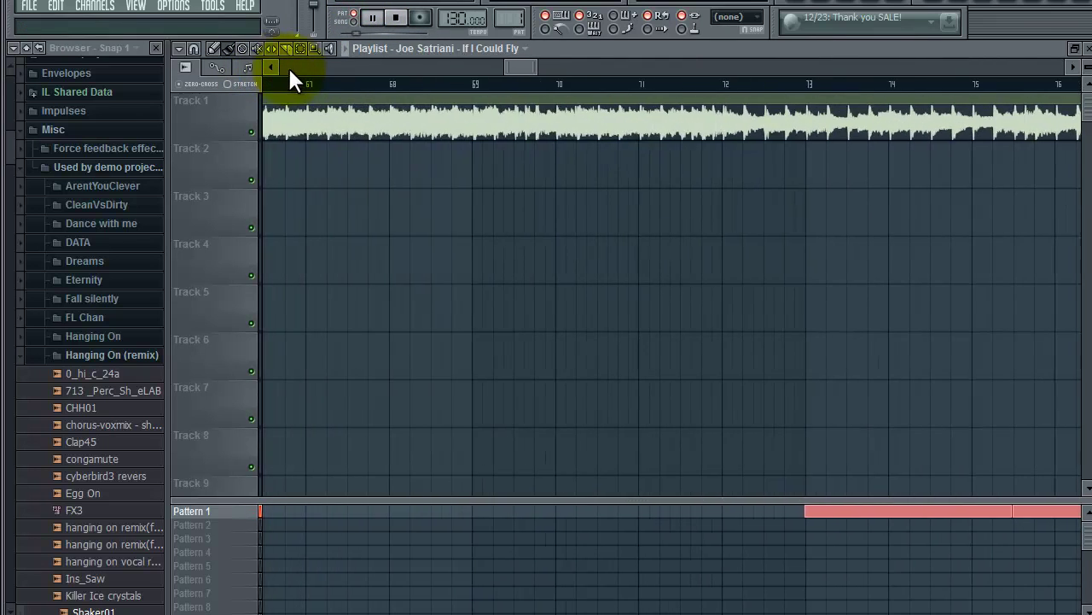
left_click(289, 67)
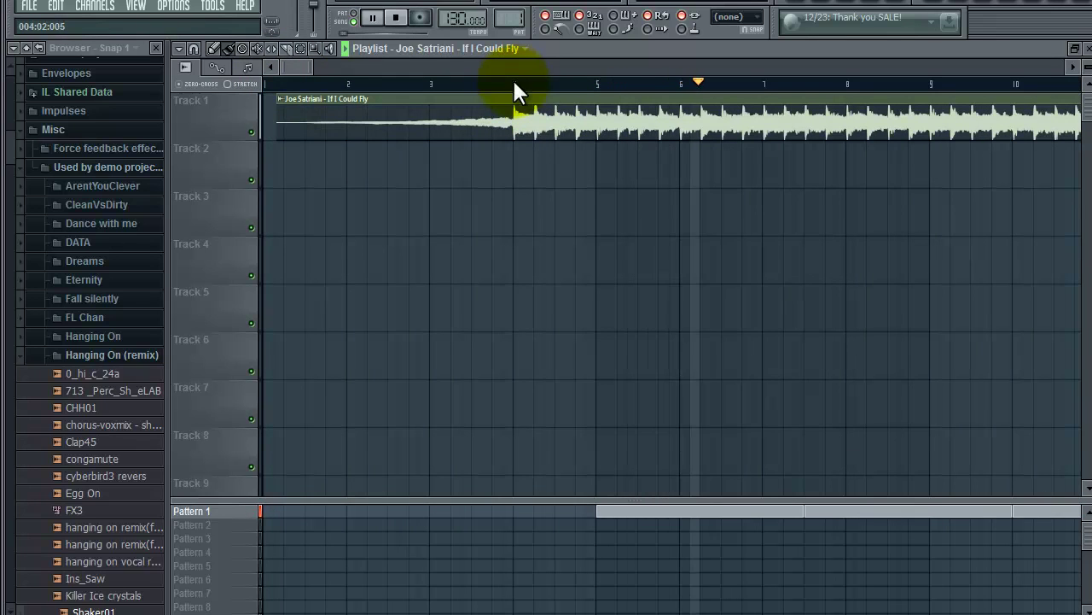
left_click(826, 2)
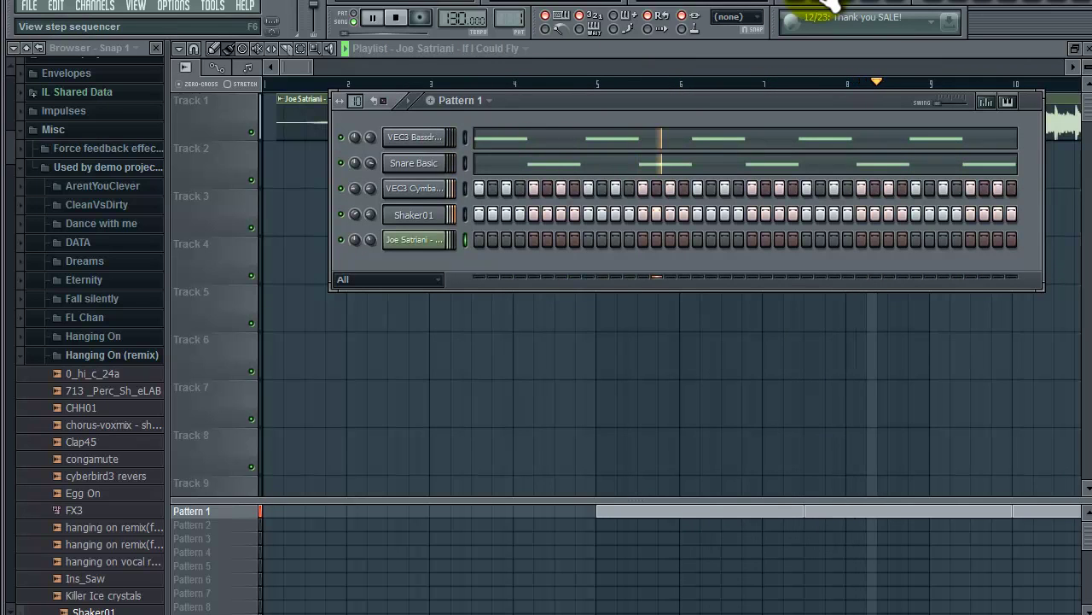
Pan the Shaker01 channel to 70% right in the step sequencer while the arrangement plays.
left_click(1074, 68)
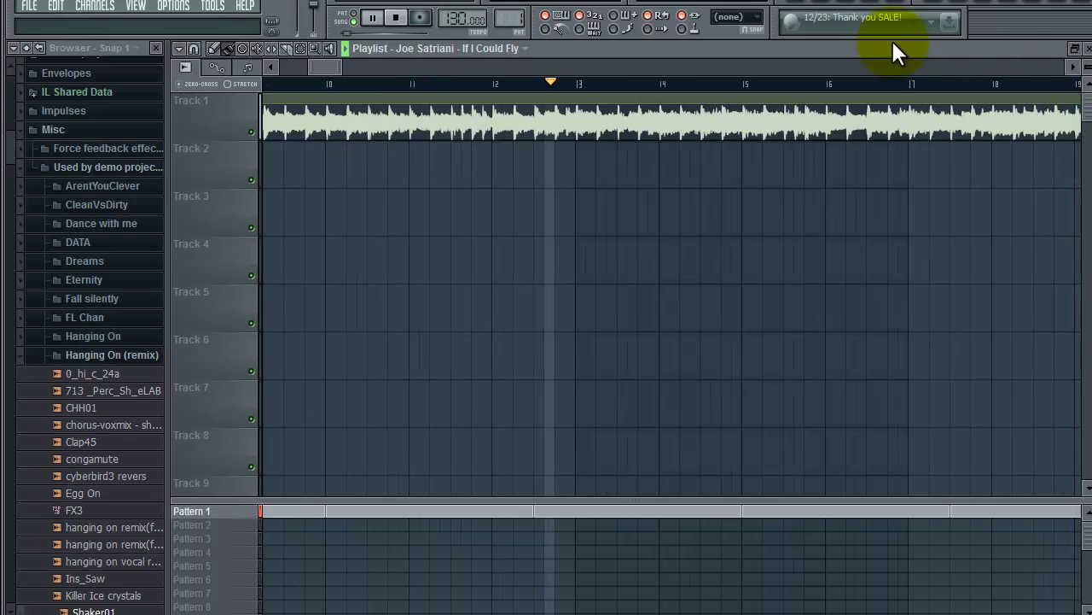
left_click(830, 5)
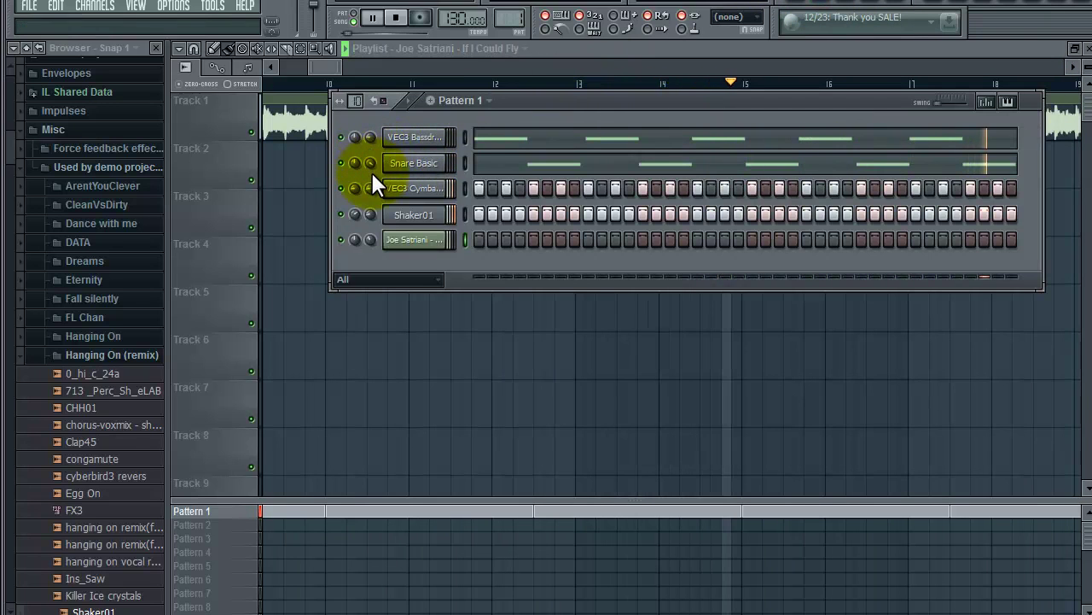
left_click_drag(355, 189, 260, 185)
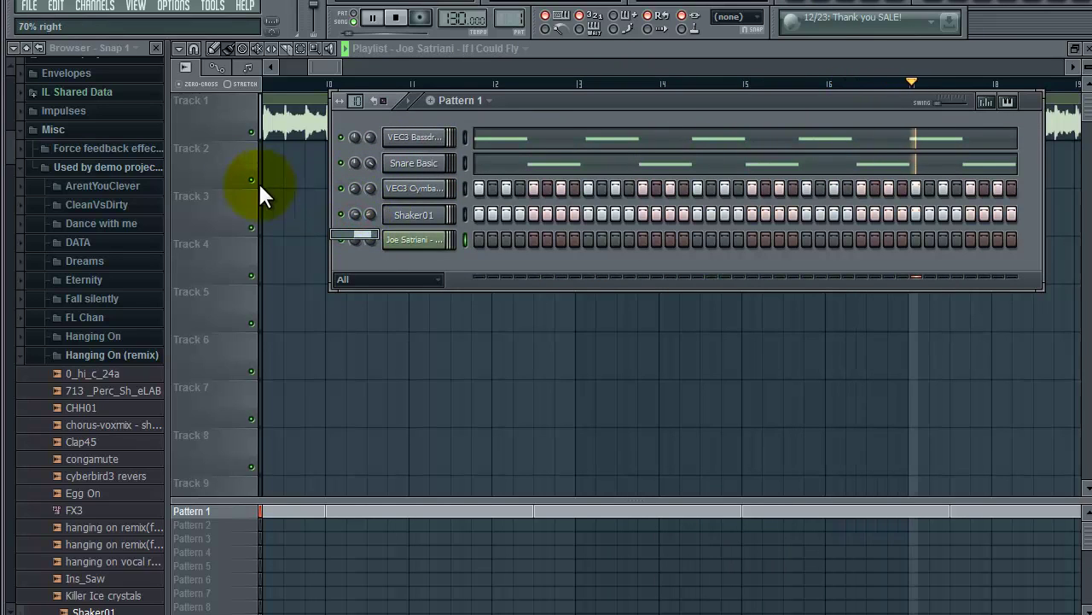